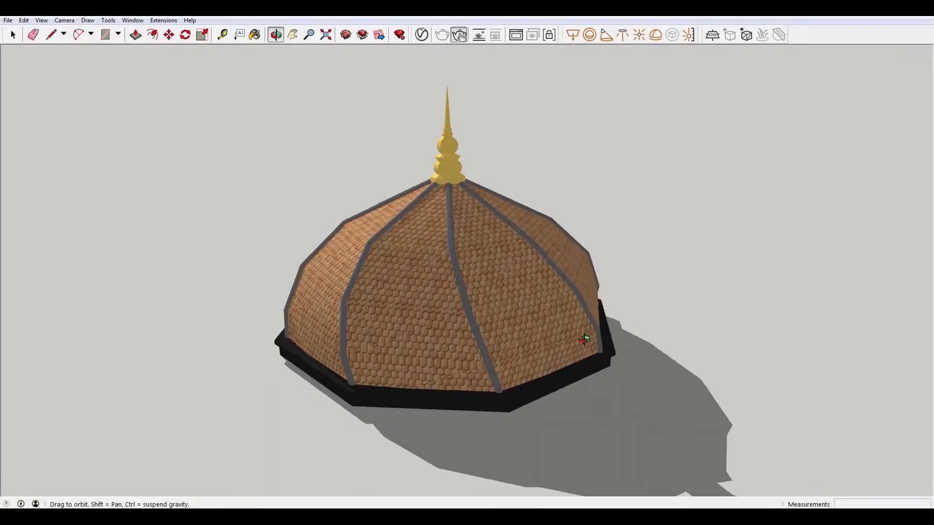
pyautogui.moveTo(584, 339); pyautogui.dragTo(209, 294)
pyautogui.press('space')
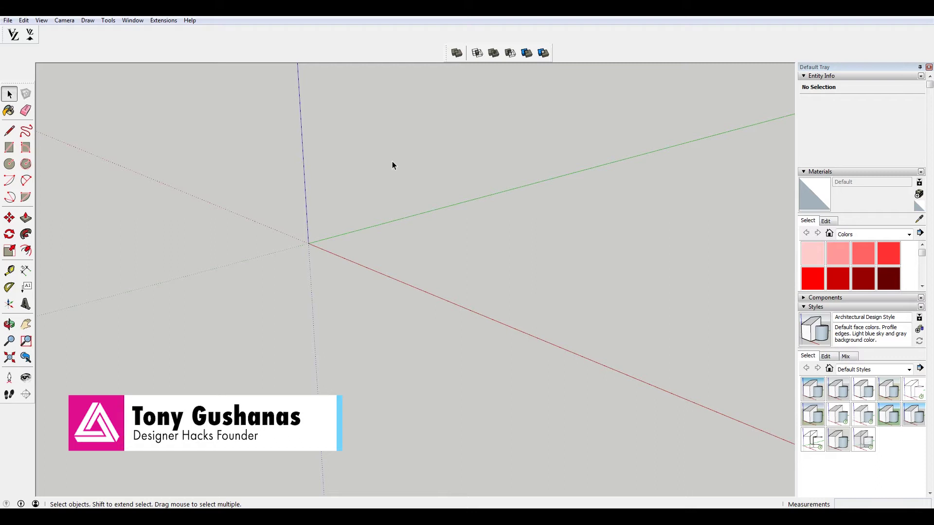
# Step: Draw a flat circle with a radius of about 6' centred on the origin and delete its face, keeping only the edge
pyautogui.press('c')
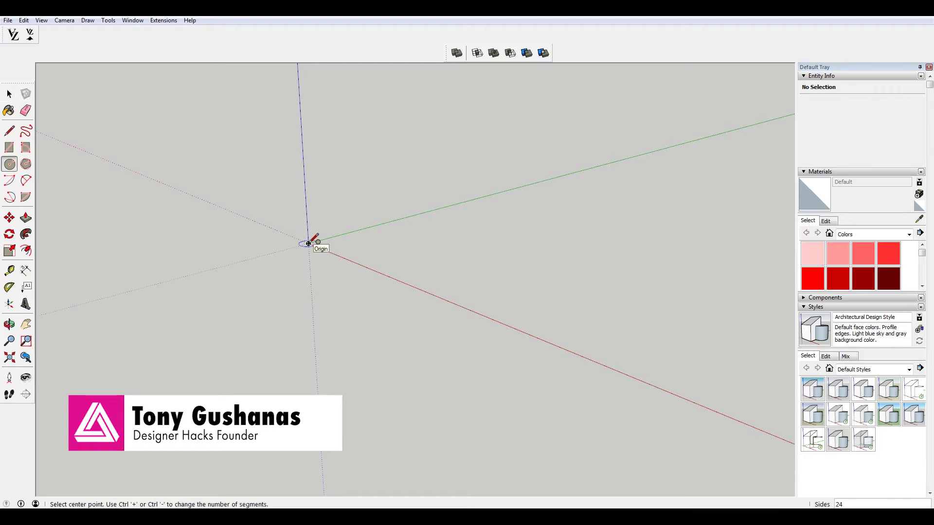
pyautogui.click(309, 243)
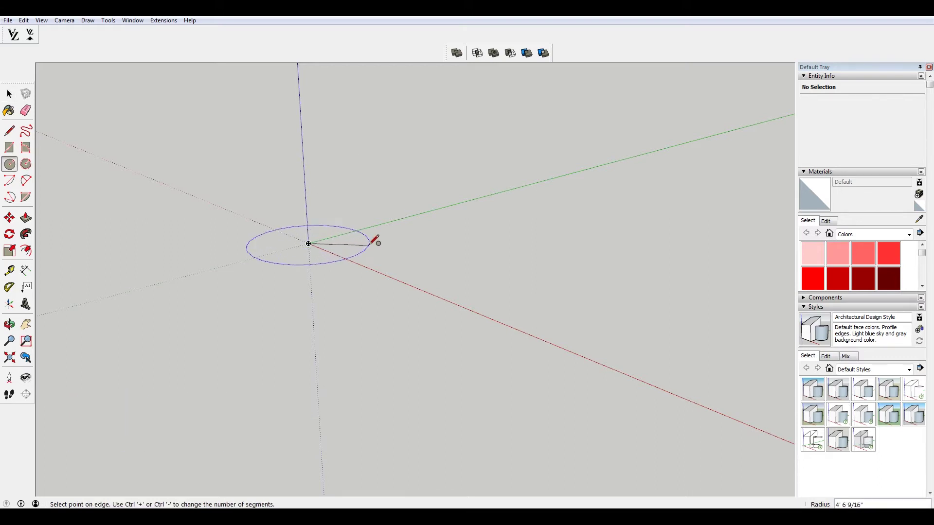
pyautogui.click(377, 224)
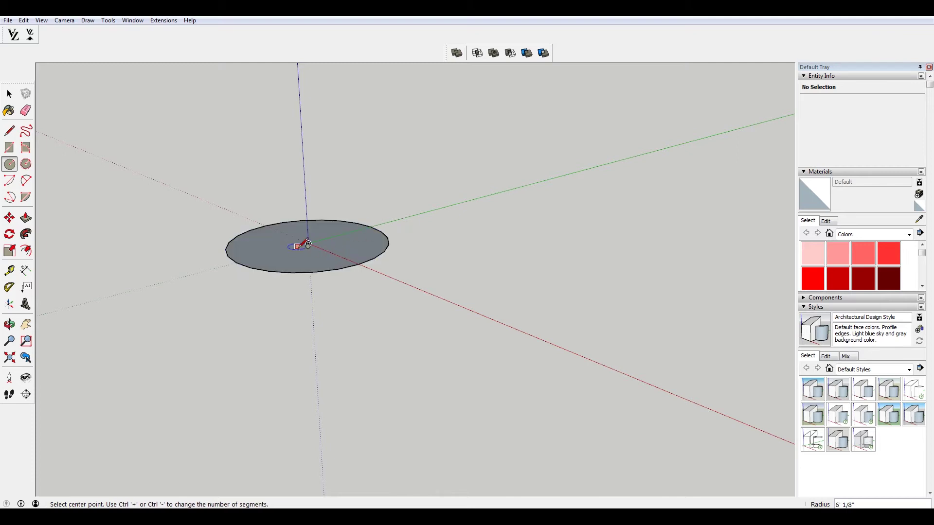
pyautogui.press('space')
pyautogui.click(334, 253)
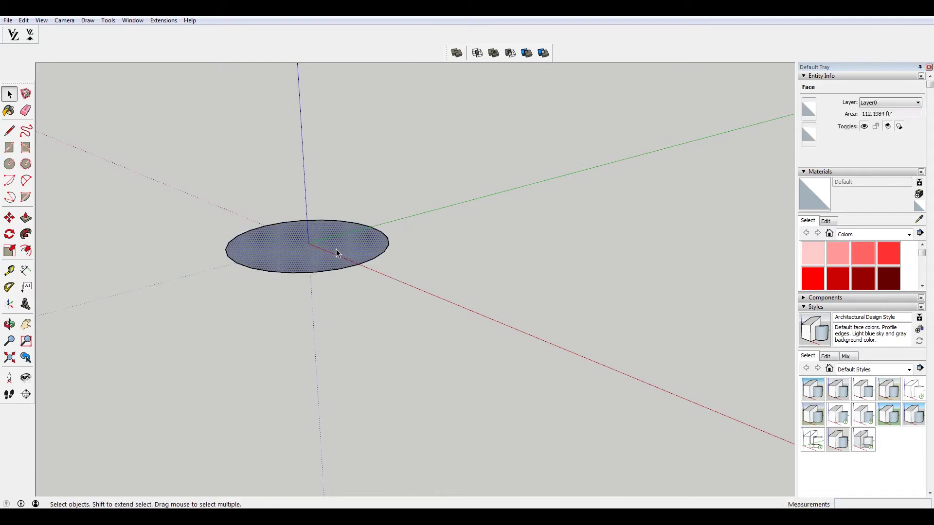
pyautogui.press('Delete')
# Step: Draw a vertical circle centred on the origin, perpendicular to the red axis, with a radius of about 3' 3 1/2"
pyautogui.press('c')
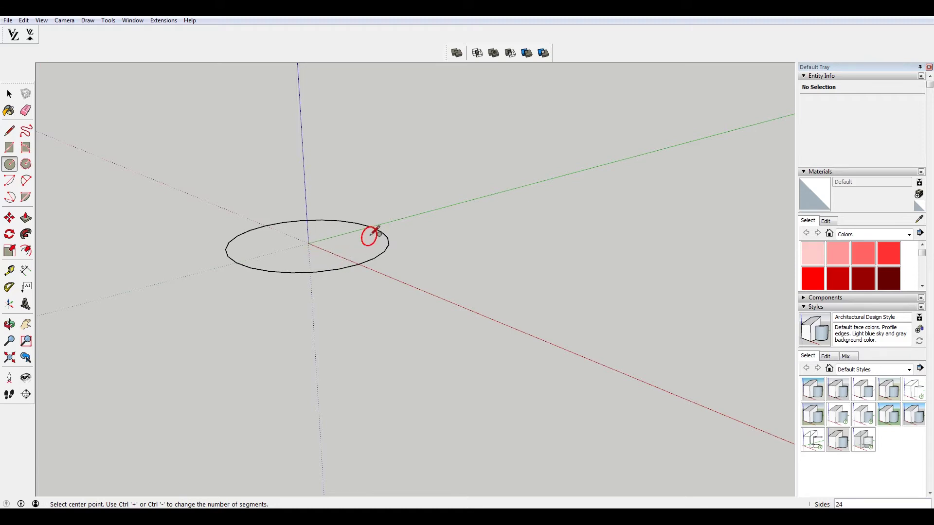
pyautogui.click(308, 243)
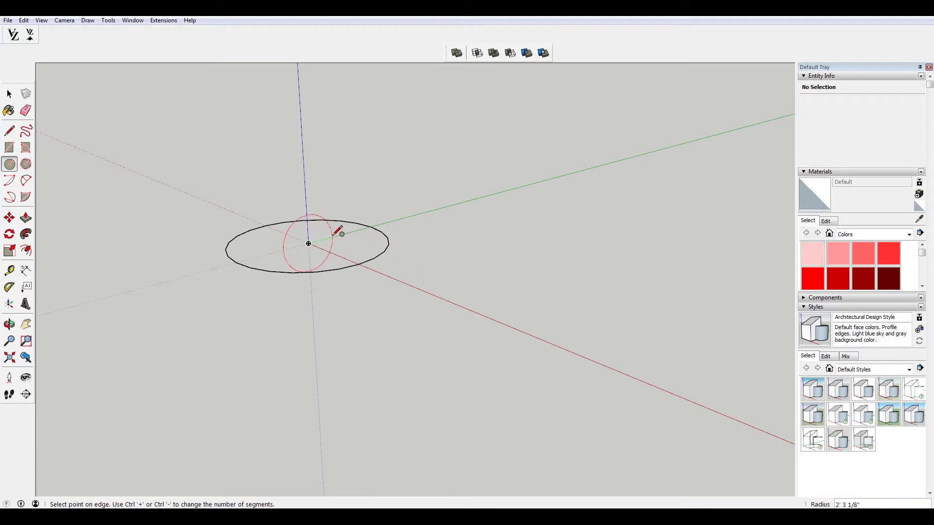
pyautogui.click(345, 228)
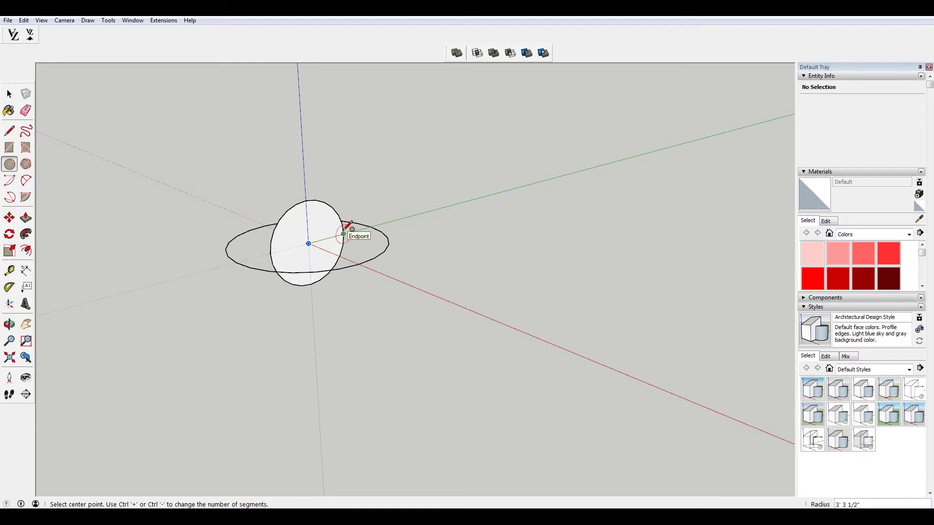
# Step: Split the vertical circle with a line along its horizontal diameter and delete the lower half to leave a semicircle
pyautogui.press('l')
pyautogui.click(343, 233)
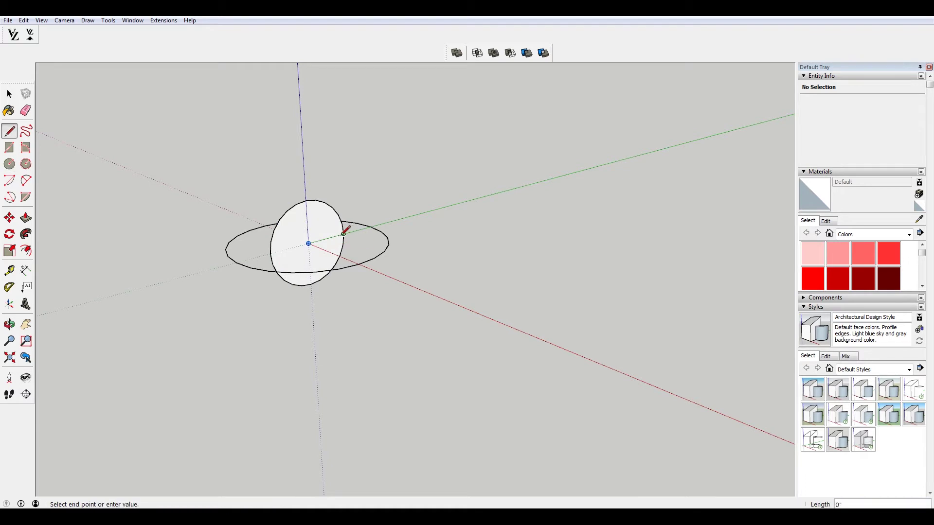
pyautogui.click(271, 252)
pyautogui.press('space')
pyautogui.click(288, 285)
pyautogui.press('Delete')
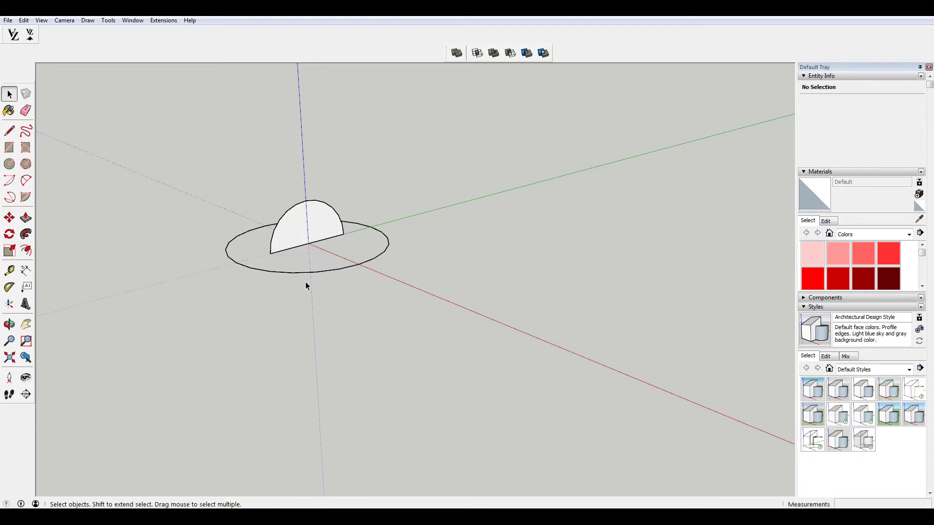
# Step: Draw a line about 9' 6" long from the origin up the blue axis and delete its portion inside the semicircle
pyautogui.press('l')
pyautogui.click(308, 243)
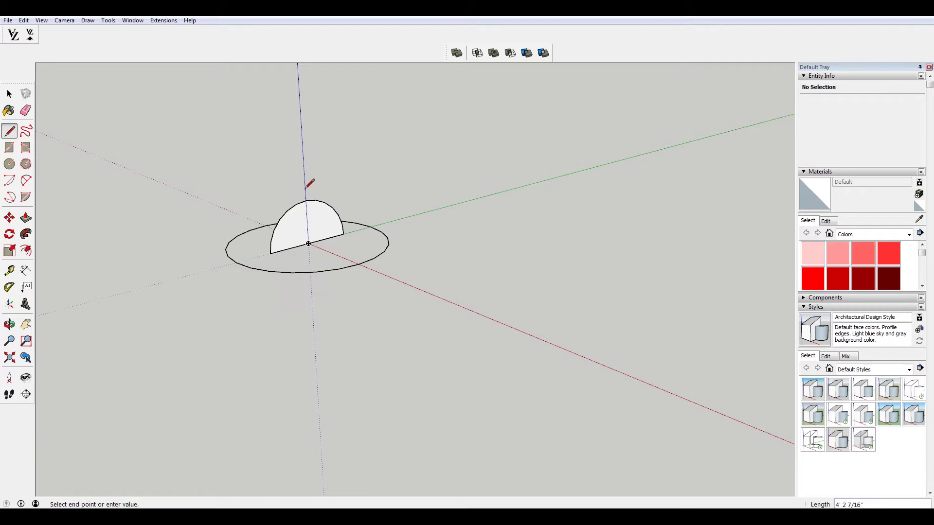
pyautogui.click(301, 105)
pyautogui.press('space')
pyautogui.moveTo(272, 183); pyautogui.dragTo(231, 164, button='middle')
pyautogui.scroll(1, 232, 164)
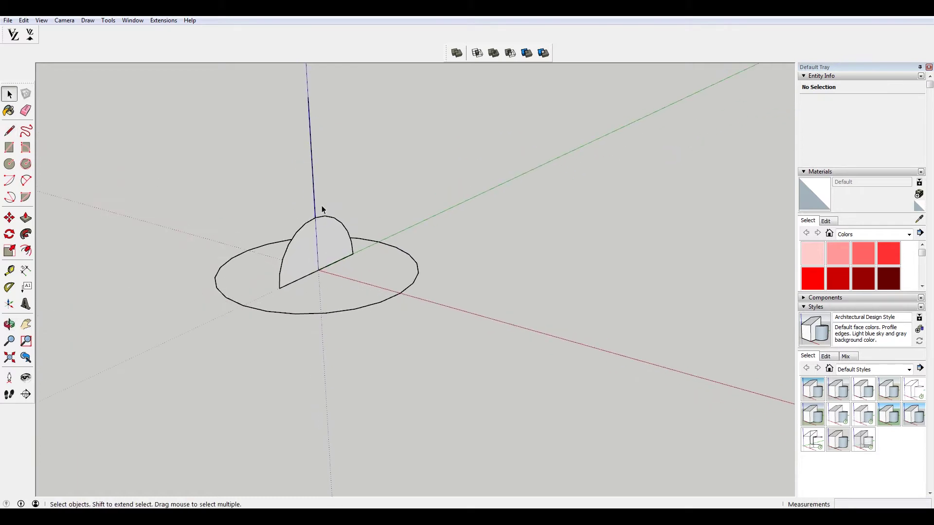
pyautogui.moveTo(387, 243); pyautogui.dragTo(308, 258, button='middle')
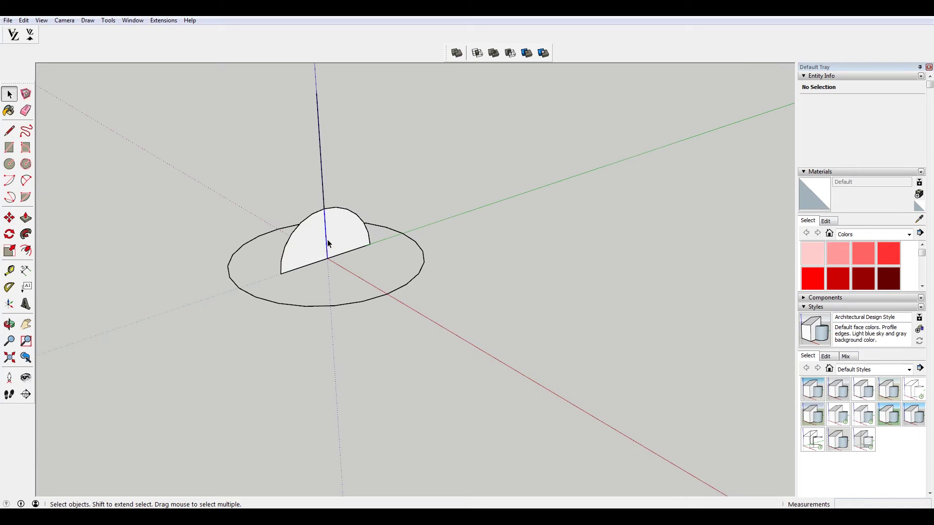
pyautogui.press('Delete')
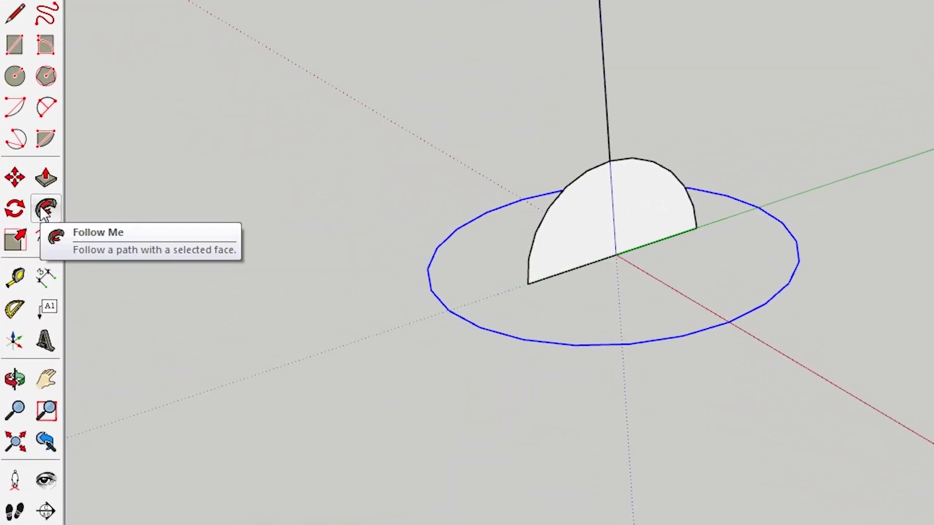
# Step: Sweep the semicircle face around the flat circle with Follow Me to form a dome
pyautogui.click(44, 209)
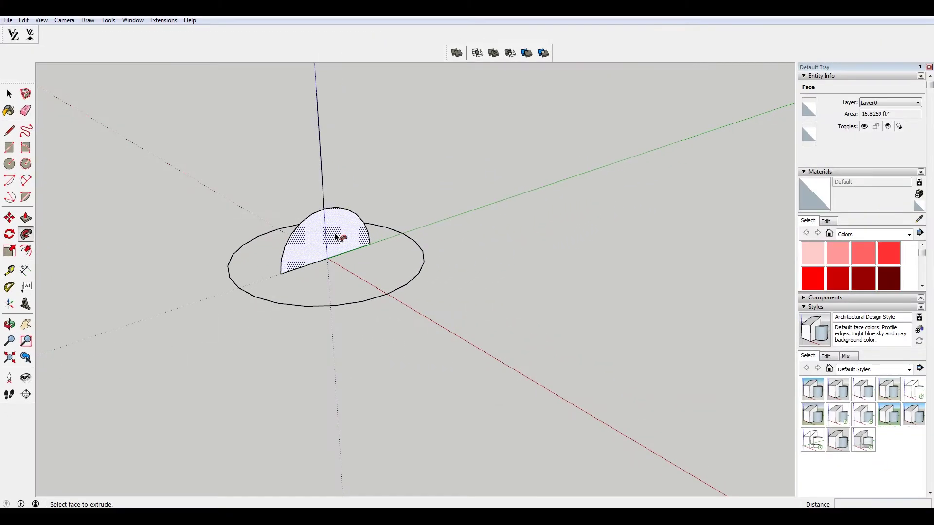
pyautogui.click(336, 237)
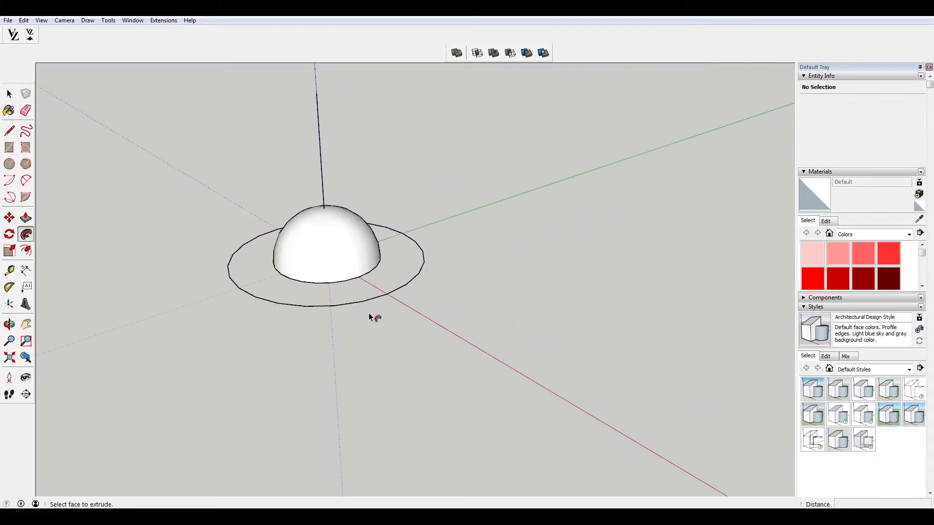
pyautogui.press('space')
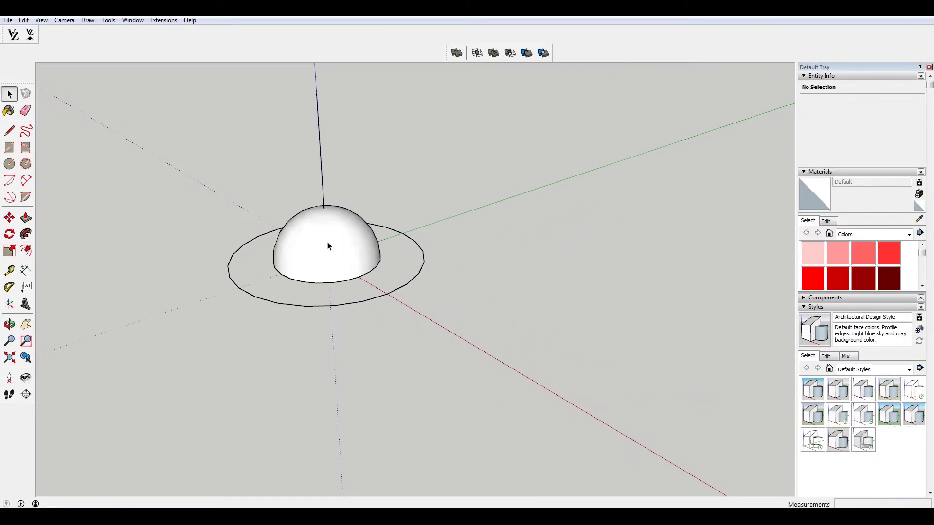
# Step: Try to scale the whole connected dome and its vertical line down along the blue axis
pyautogui.click(340, 236)
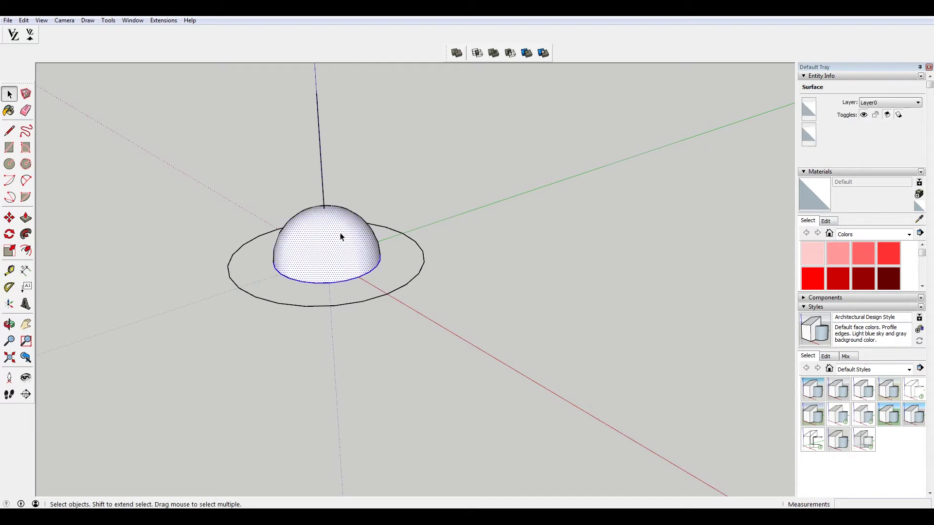
pyautogui.tripleClick(341, 237)
pyautogui.press('s')
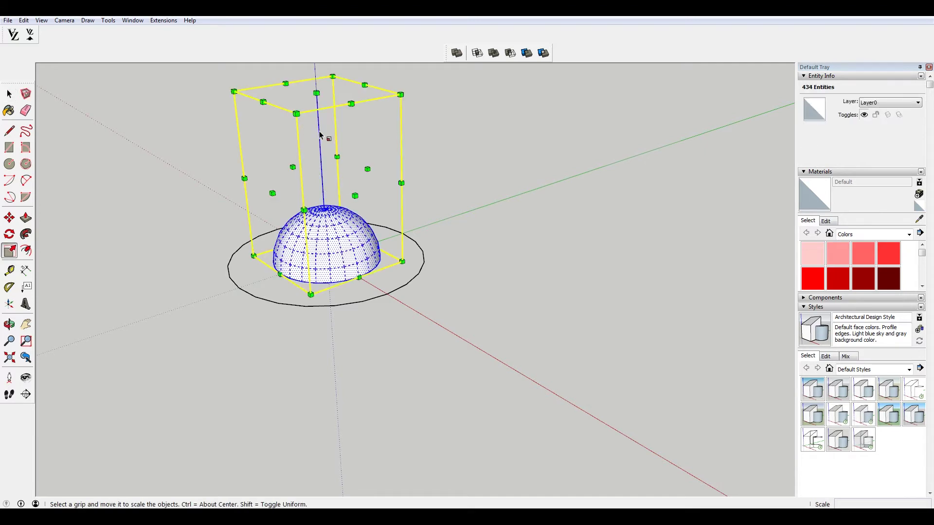
pyautogui.moveTo(317, 90); pyautogui.dragTo(315, 171)
pyautogui.press('space')
pyautogui.click(477, 202)
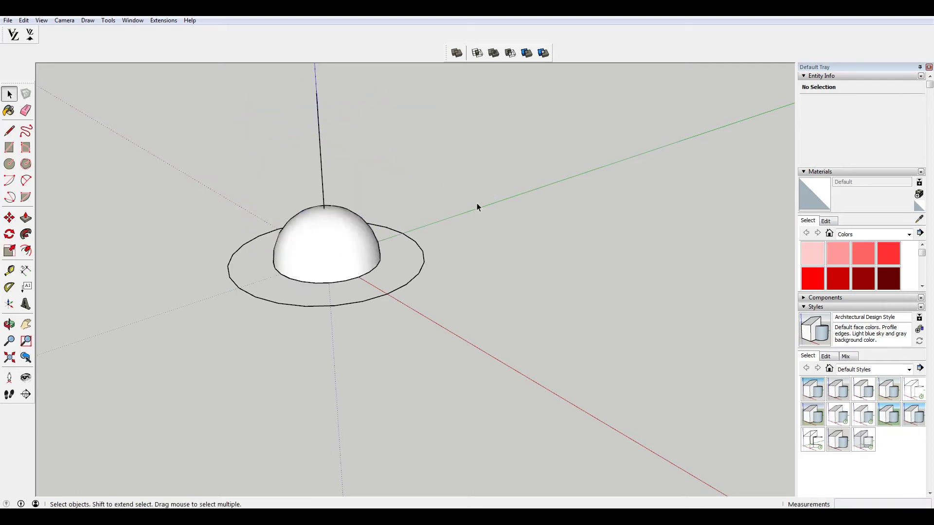
# Step: Copy the dome with its vertical line about 18' 10" along the red axis
pyautogui.moveTo(477, 203); pyautogui.dragTo(307, 244, button='middle')
pyautogui.tripleClick(307, 242)
pyautogui.press('m')
pyautogui.click(287, 141)
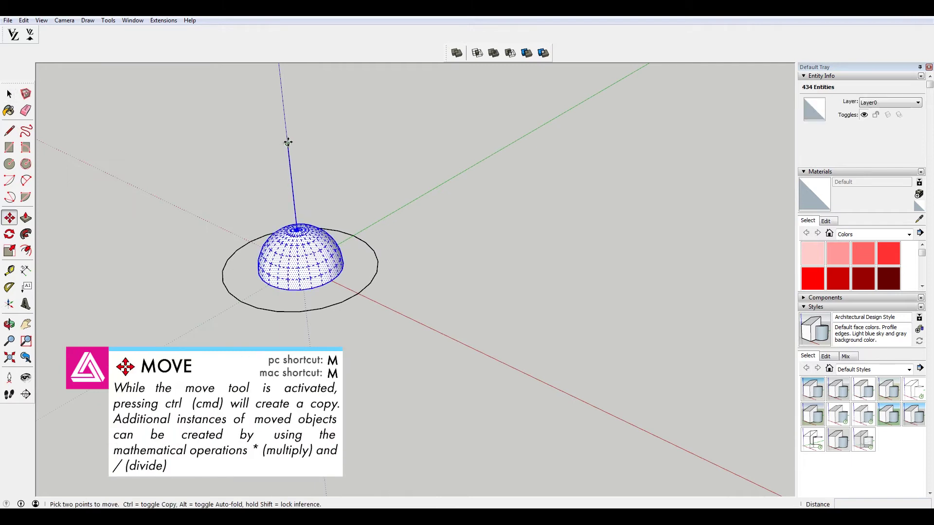
pyautogui.press('ctrl')
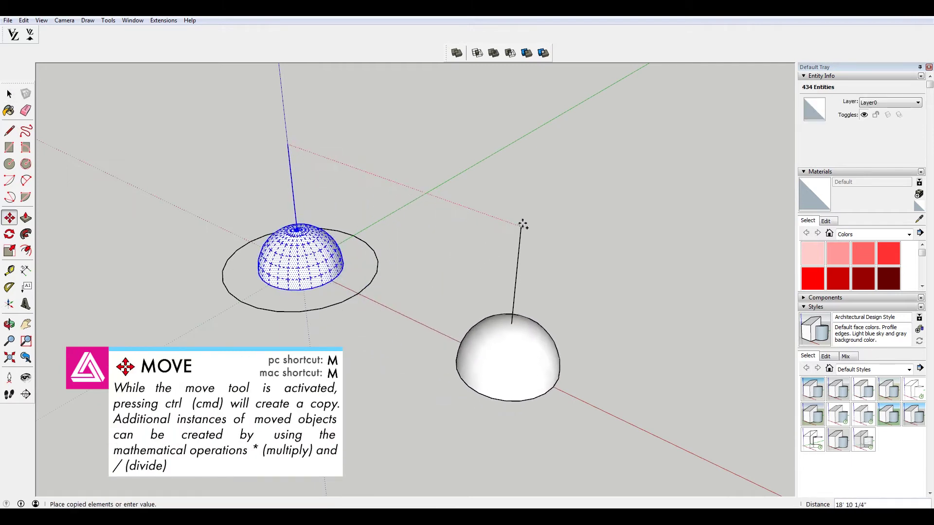
pyautogui.click(523, 226)
# Step: Draw a small horizontal circle centred on the upper end of the copied dome's vertical line
pyautogui.press('c')
pyautogui.click(520, 226)
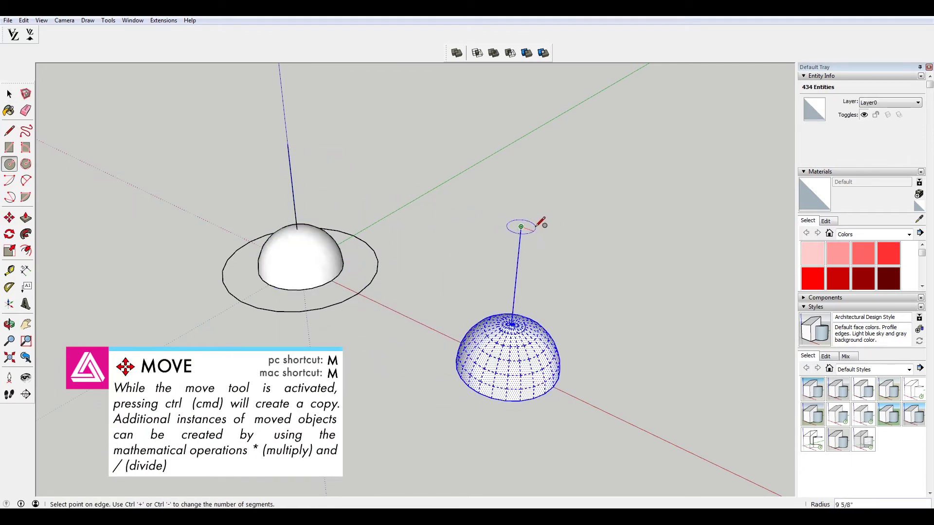
pyautogui.click(543, 223)
pyautogui.press('space')
pyautogui.click(530, 232)
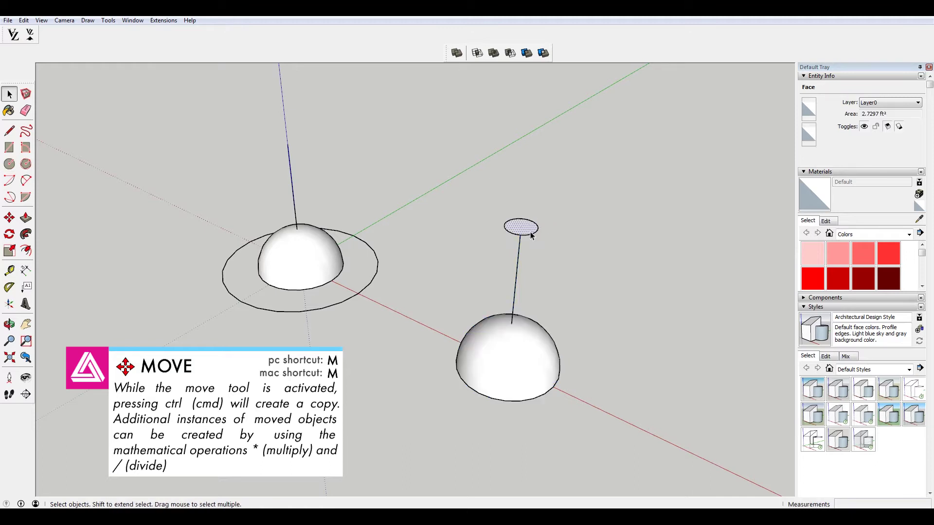
# Step: Make the copied dome one group and the small circle above it a separate group
pyautogui.tripleClick(532, 359)
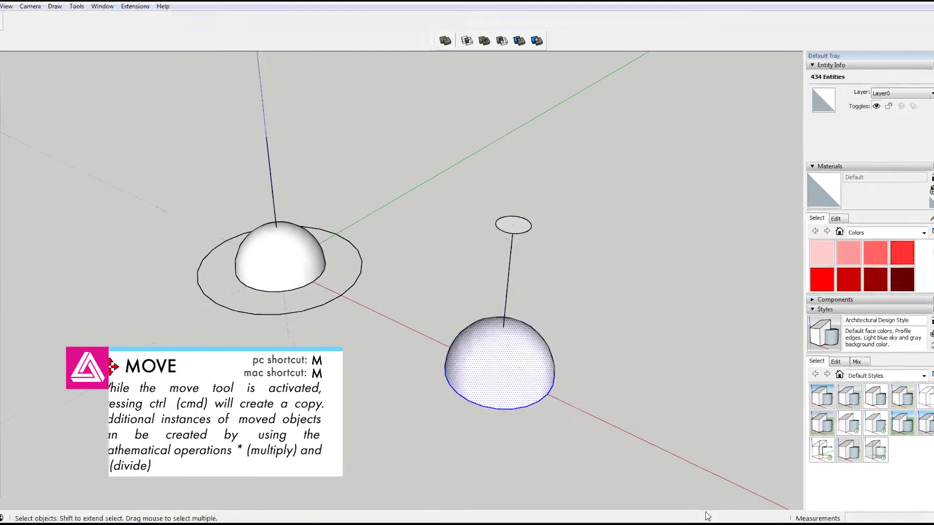
pyautogui.rightClick(527, 363)
pyautogui.click(586, 252)
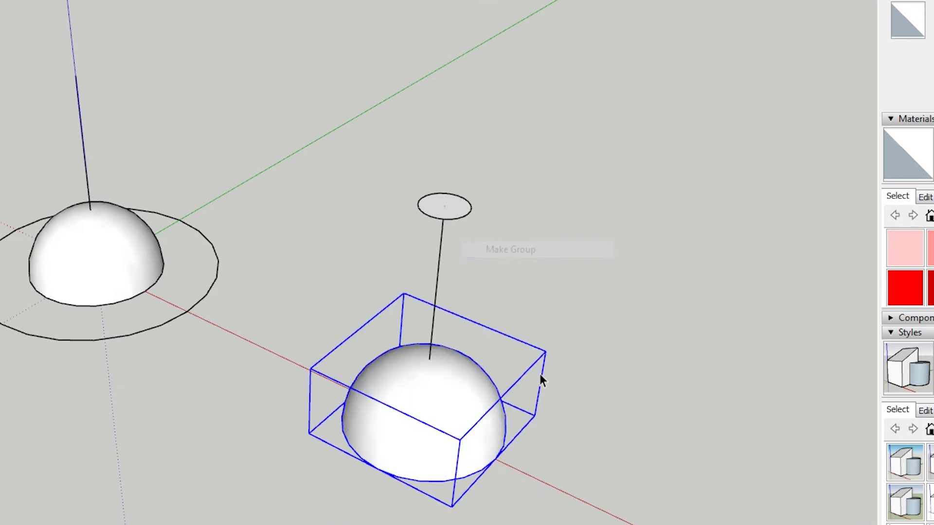
pyautogui.click(459, 203)
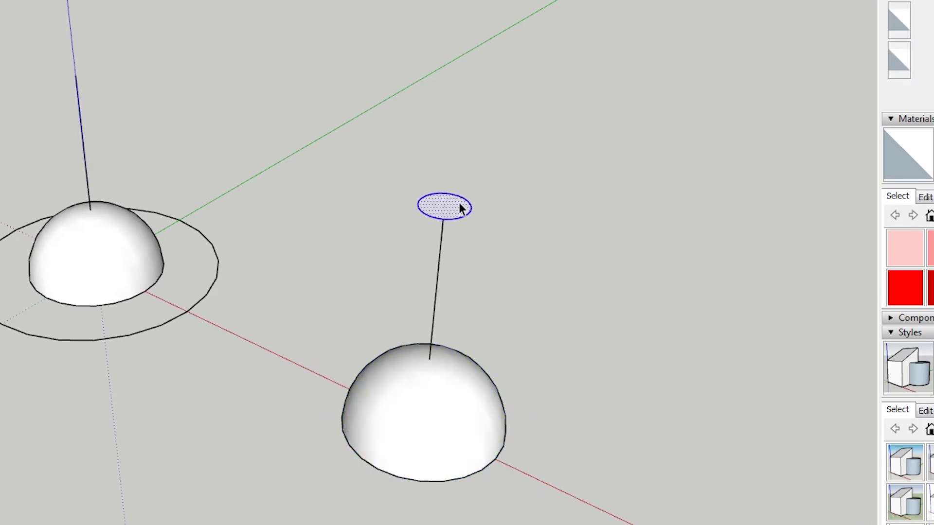
pyautogui.rightClick(459, 203)
pyautogui.click(545, 338)
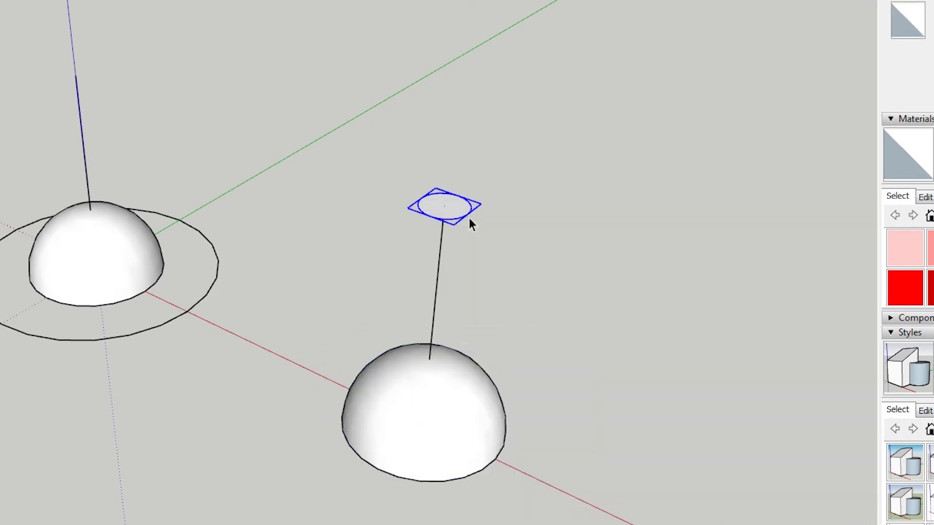
# Step: Inside the circle's group, Push/Pull the face down through the dome into a cylinder that extends below it, and leave the group
pyautogui.doubleClick(469, 218)
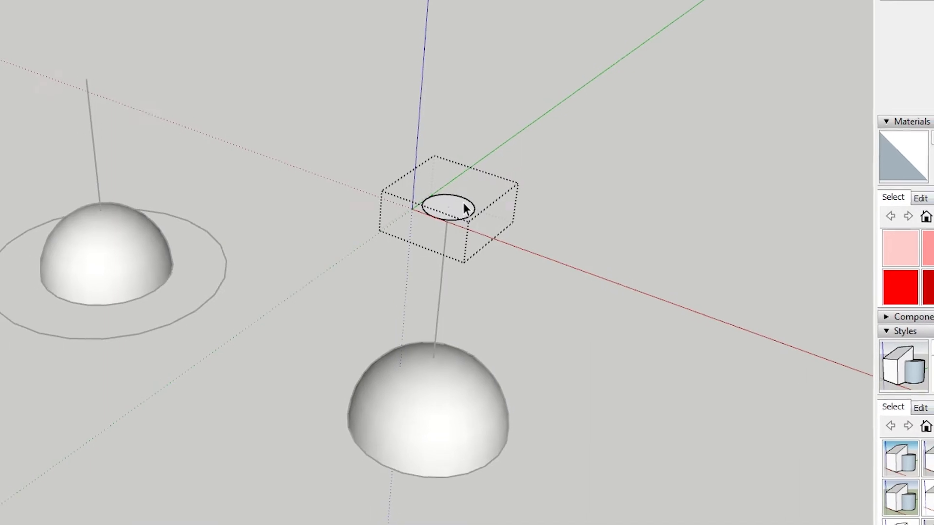
pyautogui.press('p')
pyautogui.click(463, 206)
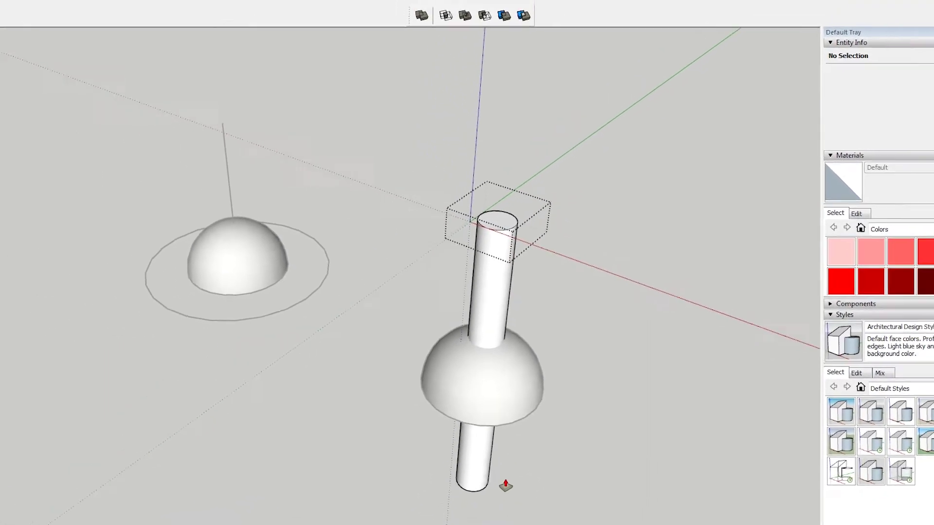
pyautogui.click(505, 484)
pyautogui.press('space')
pyautogui.click(608, 384)
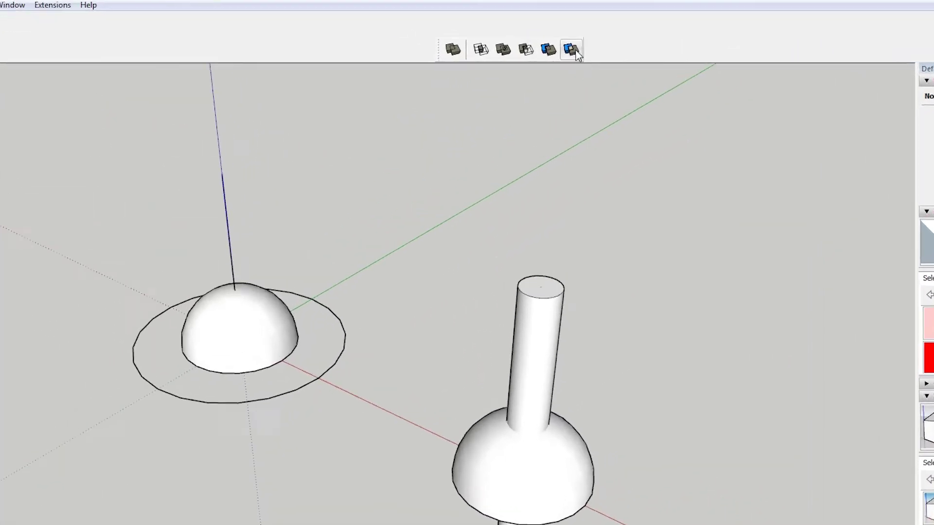
# Step: Subtract the cylinder from the copied dome with Solid Tools to cut a hole through its top
pyautogui.rightClick(665, 55)
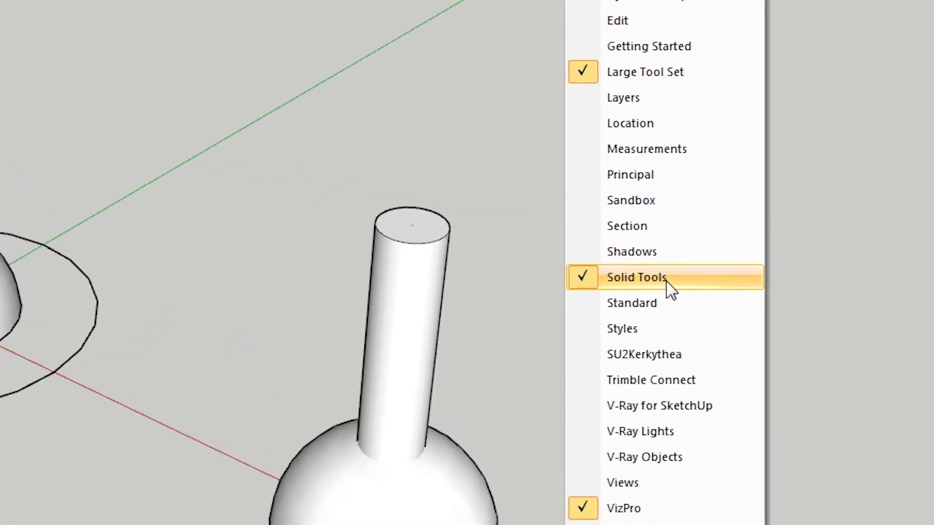
pyautogui.click(574, 53)
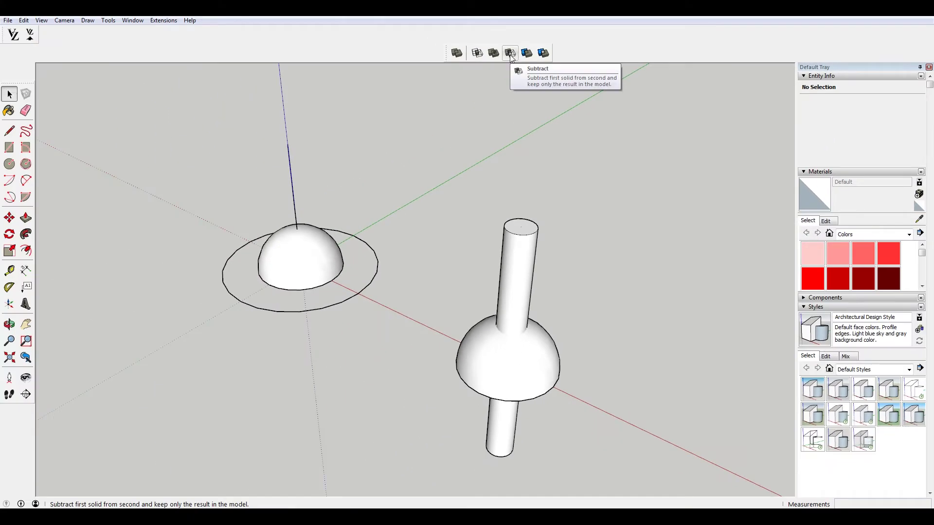
pyautogui.click(510, 54)
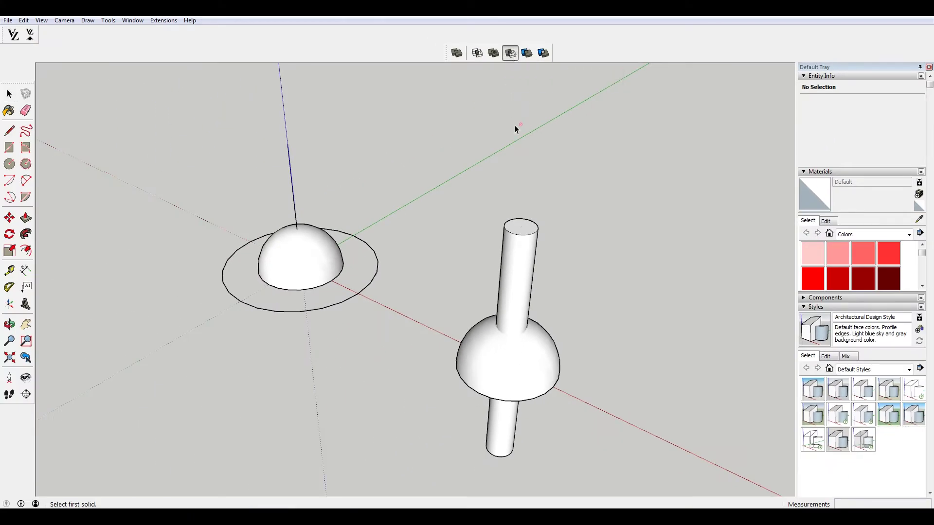
pyautogui.click(521, 250)
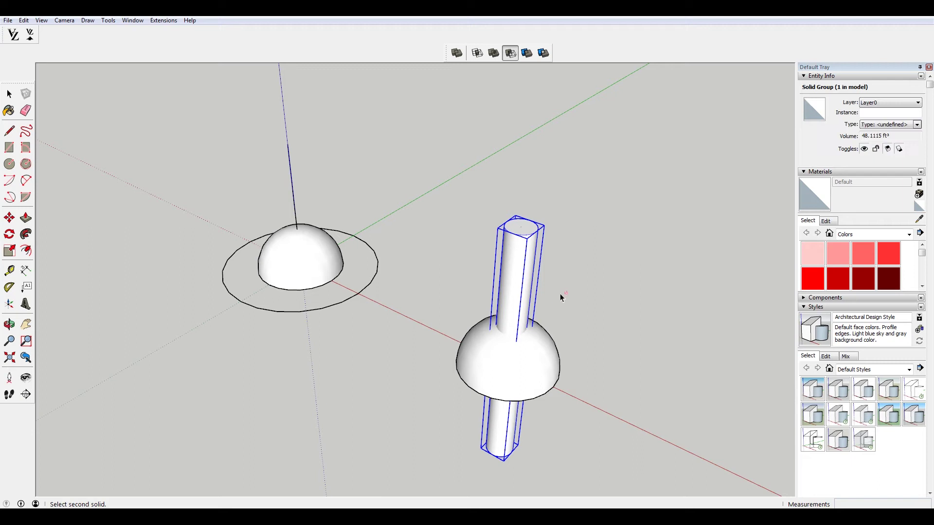
pyautogui.click(548, 351)
pyautogui.press('space')
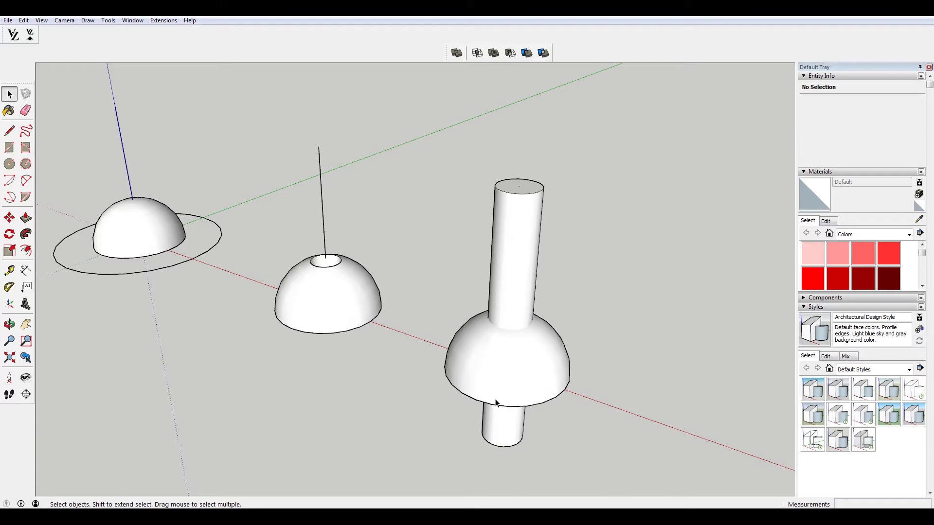
# Step: Try to subtract the tall cylinder from the third dome with Solid Tools
pyautogui.click(511, 52)
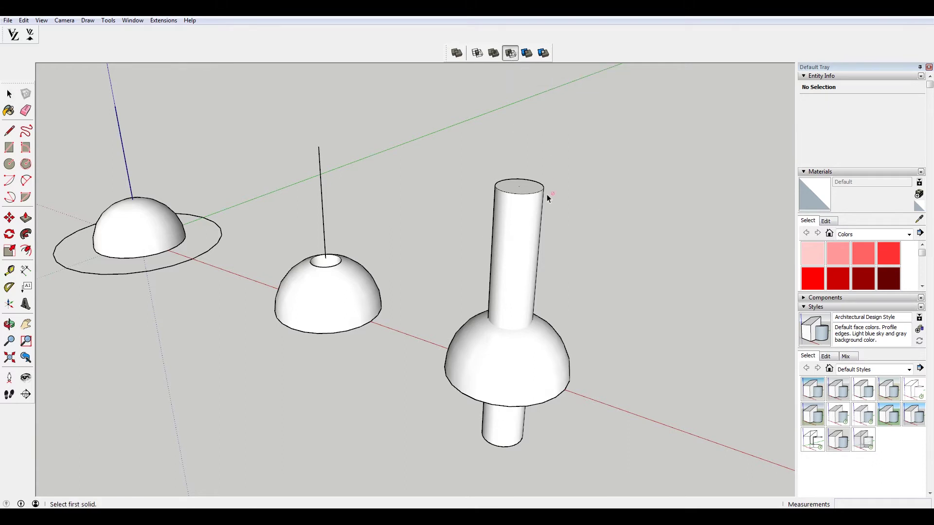
pyautogui.click(533, 205)
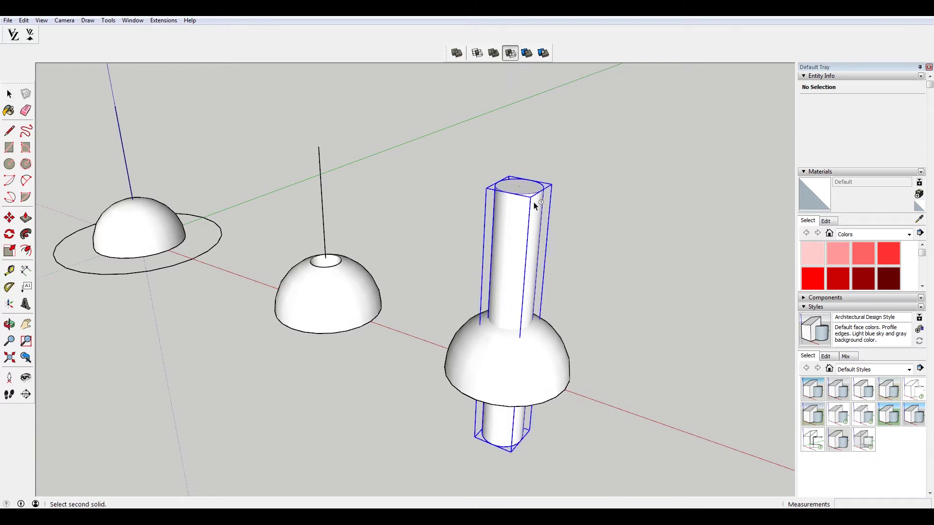
pyautogui.click(553, 361)
pyautogui.moveTo(554, 362); pyautogui.dragTo(563, 306, button='middle')
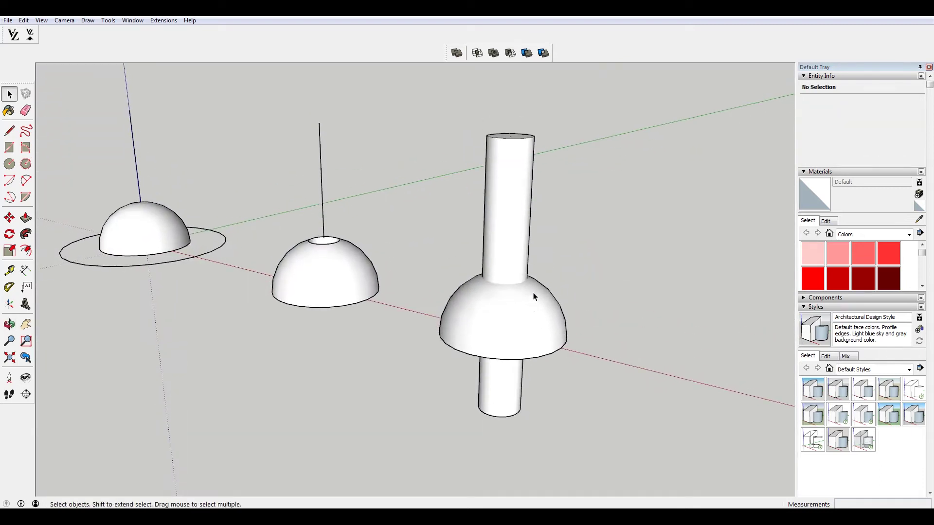
# Step: Inside the third dome's group, delete the vertical line above the dome, and leave the group
pyautogui.click(546, 317)
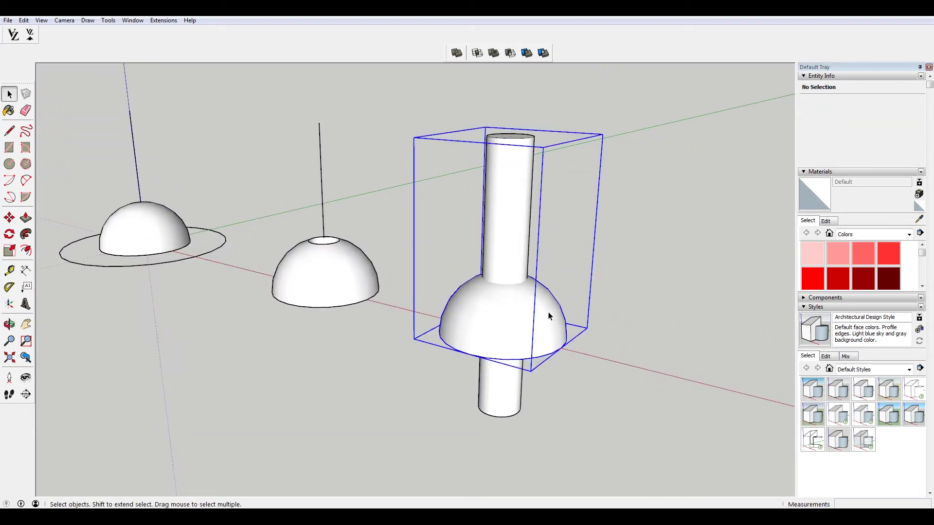
pyautogui.doubleClick(548, 316)
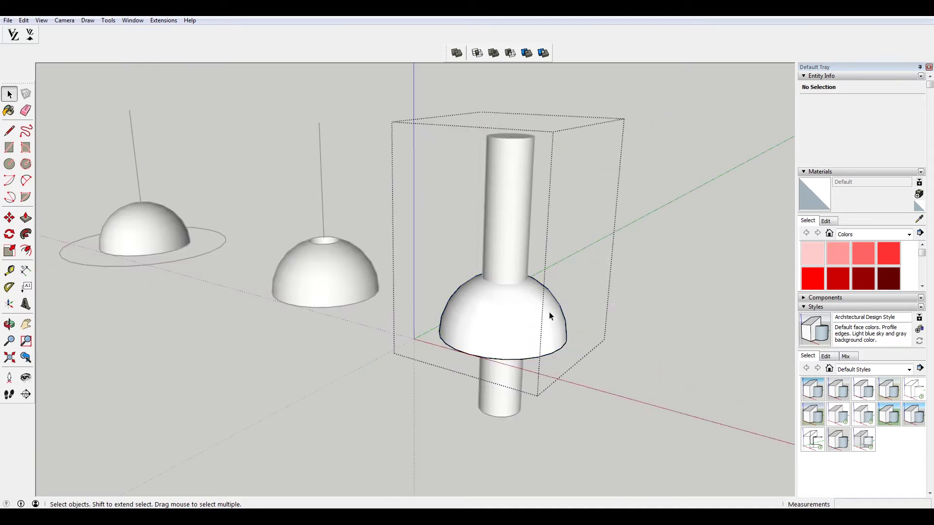
pyautogui.hotkey('alt', 'h')
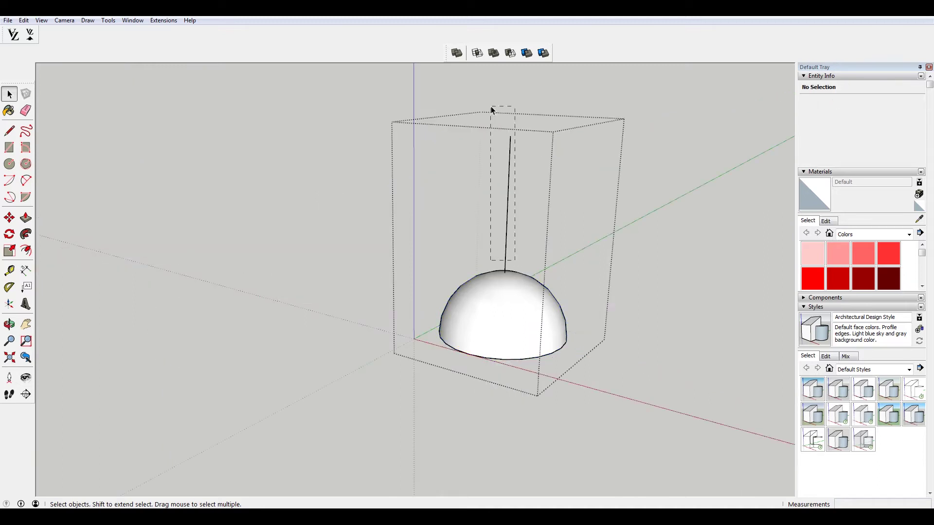
pyautogui.click(506, 230)
pyautogui.press('Delete')
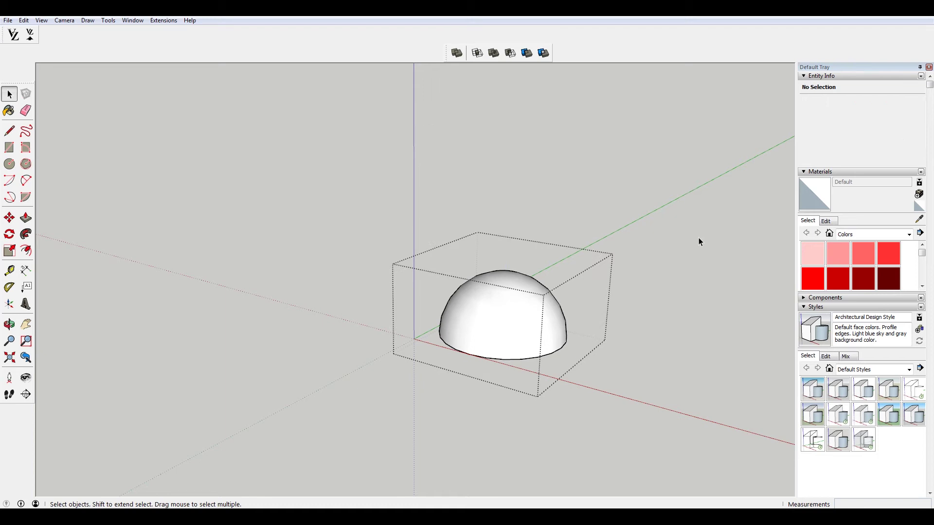
pyautogui.click(698, 238)
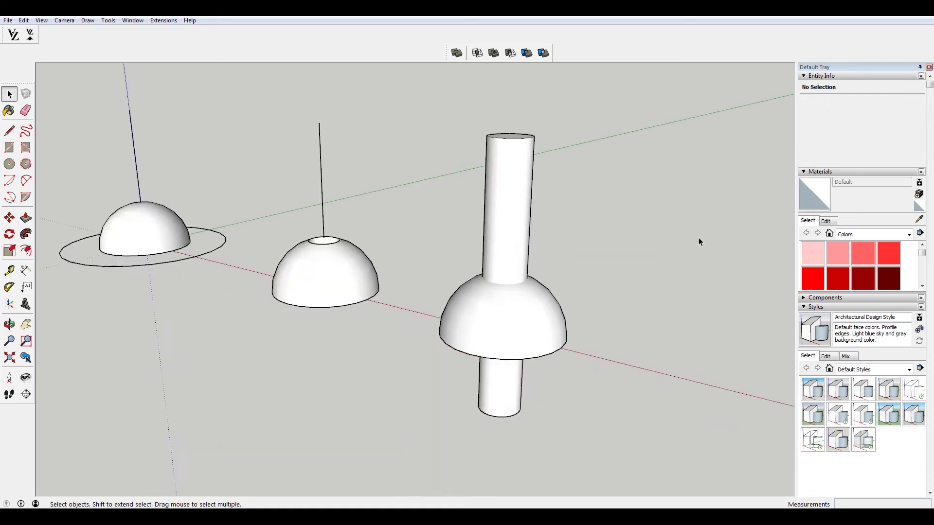
# Step: Subtract the cylinder from the third dome with Solid Tools, and undo the subtraction
pyautogui.click(520, 166)
pyautogui.click(510, 53)
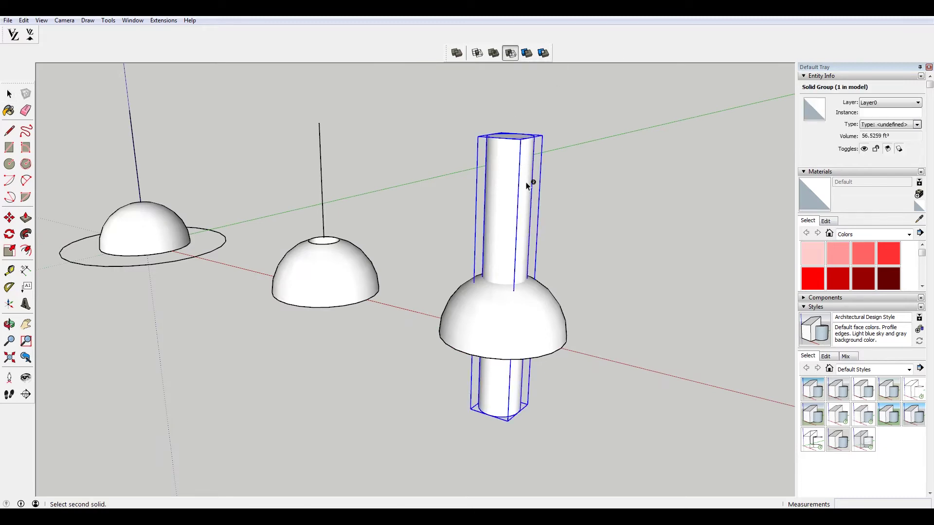
pyautogui.click(548, 305)
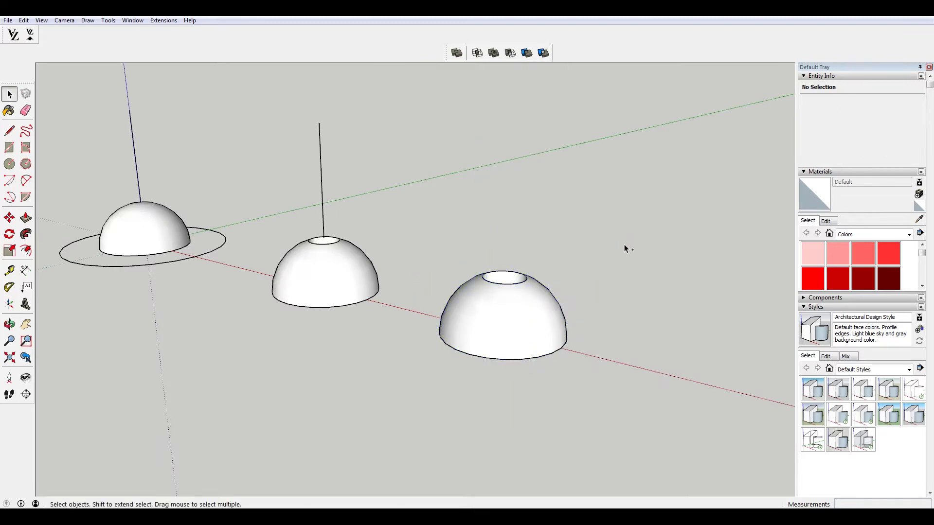
pyautogui.hotkey('ctrl', 'z')
# Step: Try to subtract the cylinder from the third dome with its underside open, and leave the tool
pyautogui.moveTo(610, 320); pyautogui.dragTo(574, 229, button='middle')
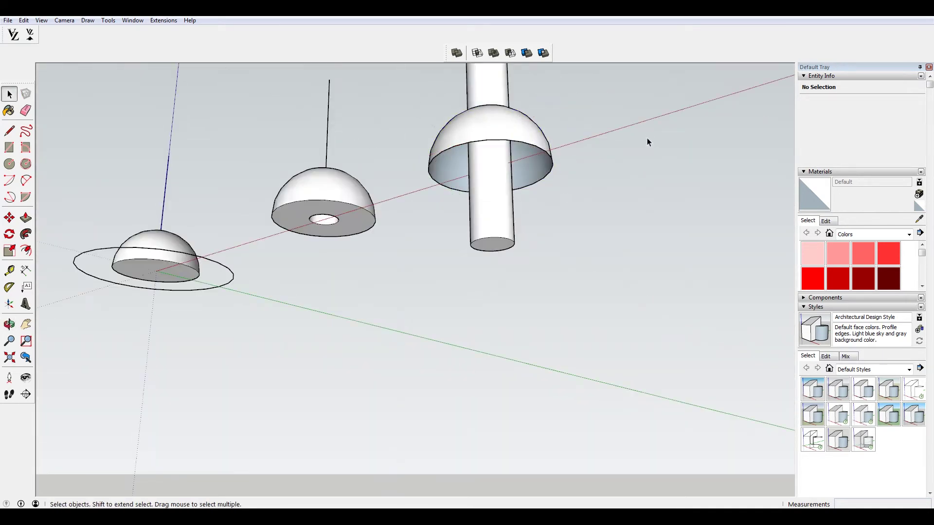
pyautogui.moveTo(646, 139); pyautogui.dragTo(510, 263, button='middle')
pyautogui.click(511, 263)
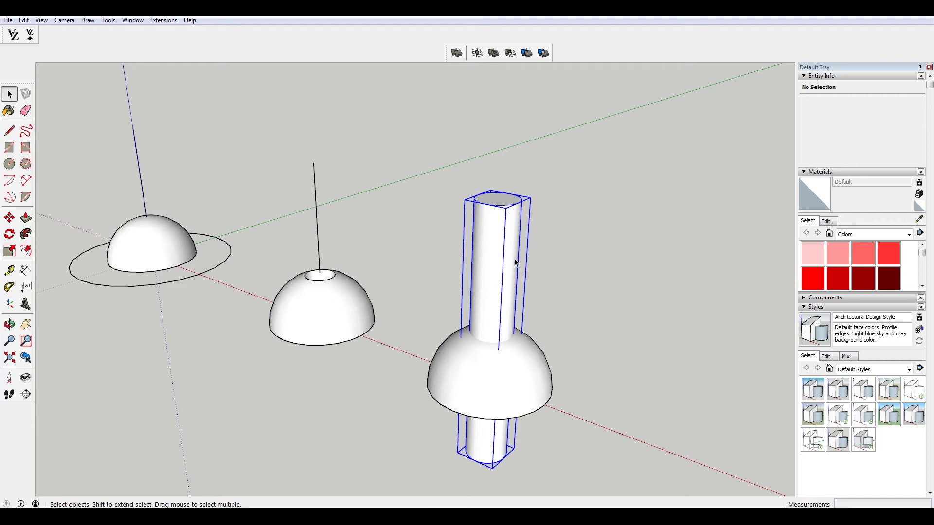
pyautogui.click(510, 53)
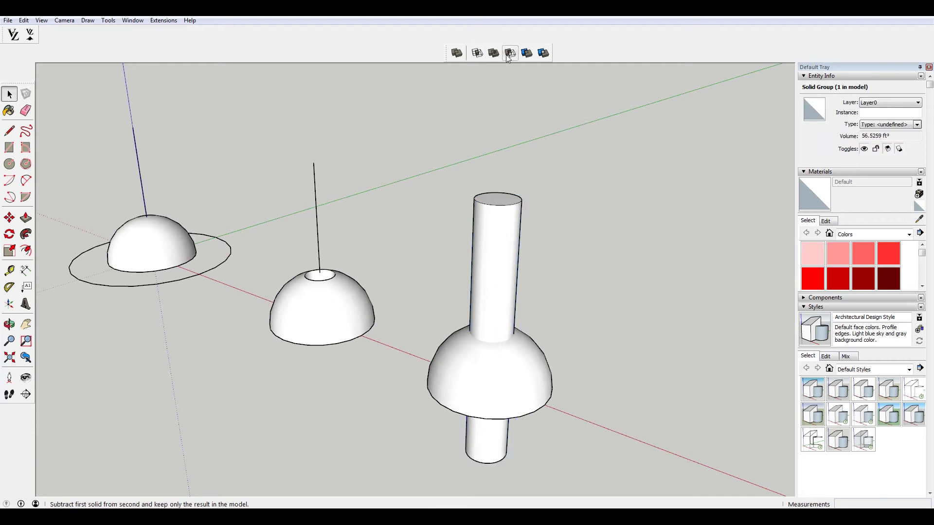
pyautogui.click(533, 377)
pyautogui.press('space')
pyautogui.click(546, 269)
pyautogui.scroll(-2, 588, 256)
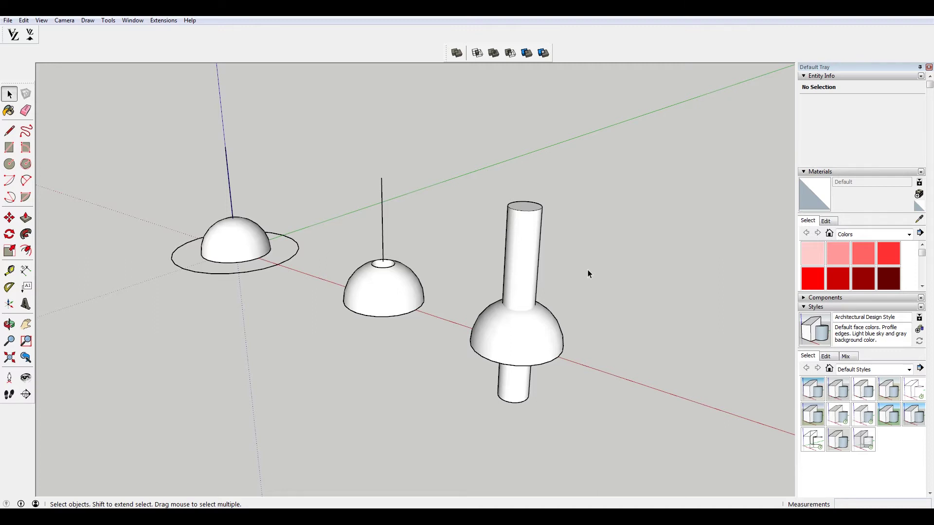
pyautogui.scroll(2, 571, 278)
# Step: Cut the cylinder group out of the model and paste it in place inside the third dome's group
pyautogui.click(509, 213)
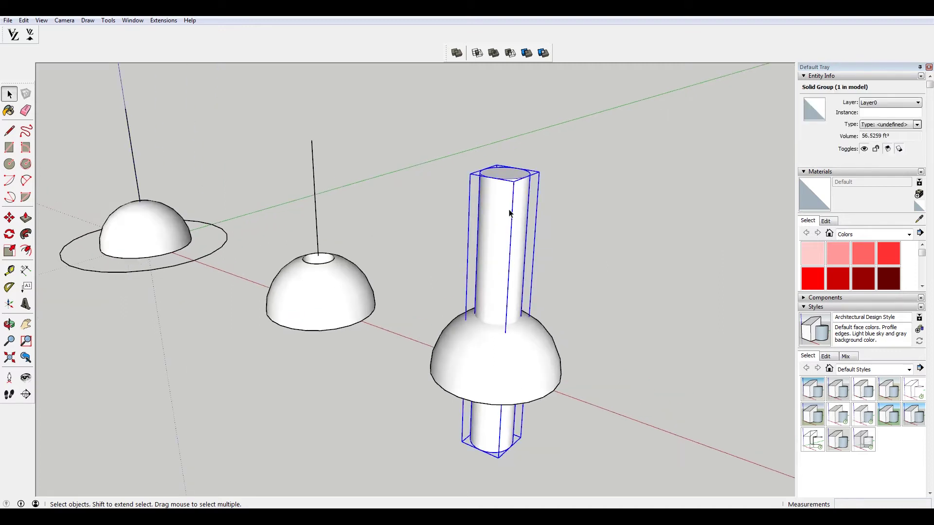
pyautogui.press('Delete')
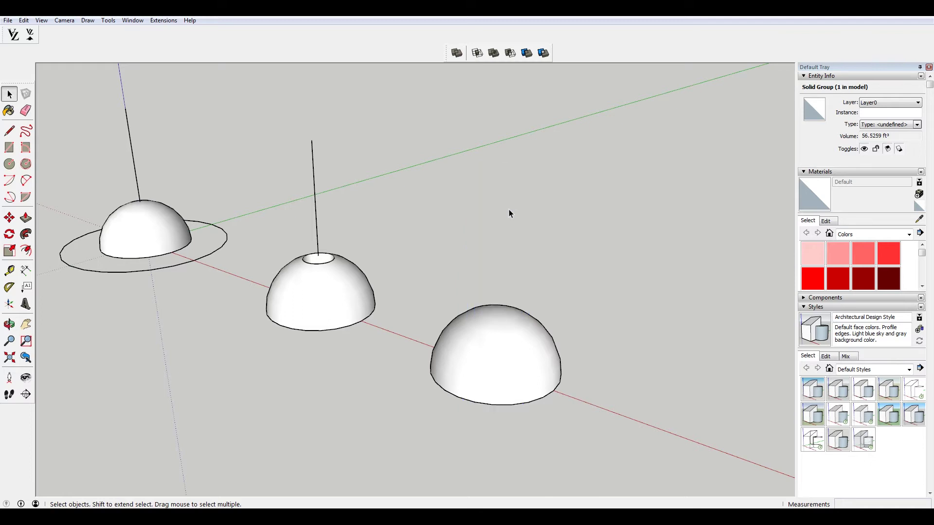
pyautogui.click(528, 327)
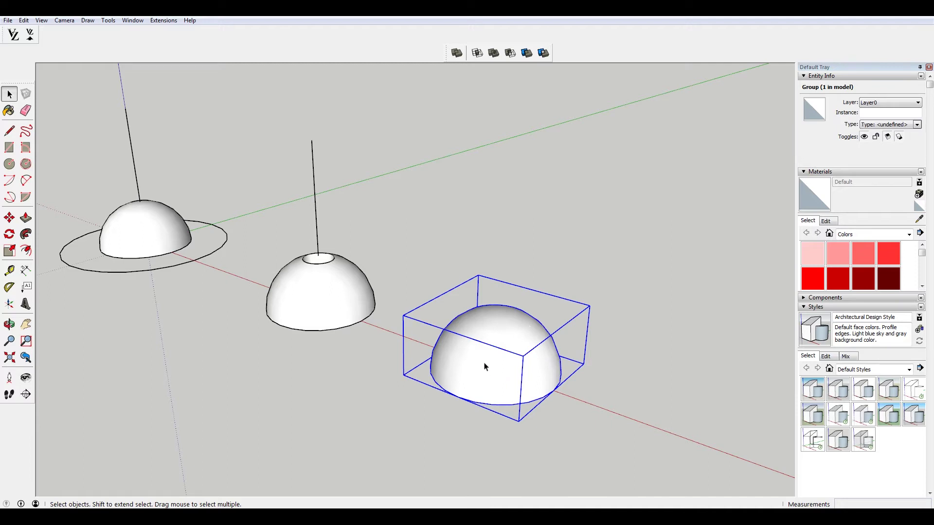
pyautogui.doubleClick(518, 328)
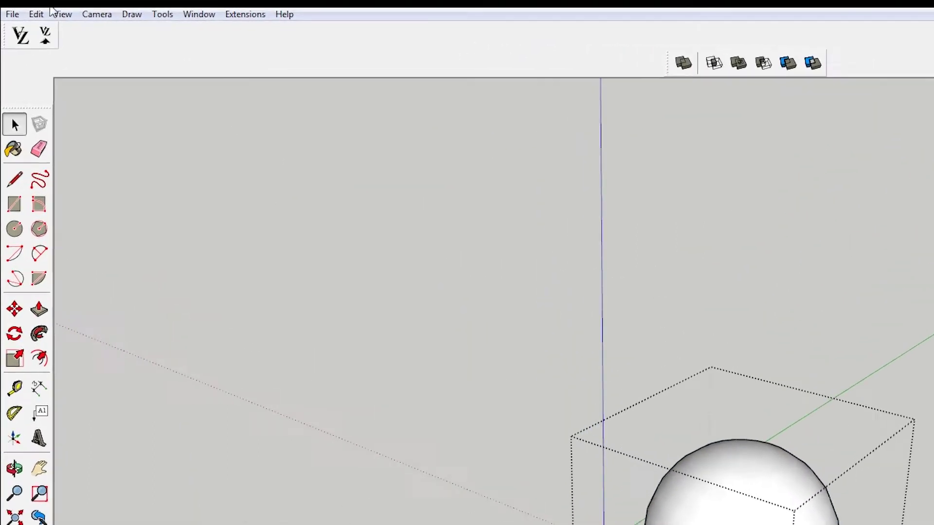
pyautogui.click(36, 14)
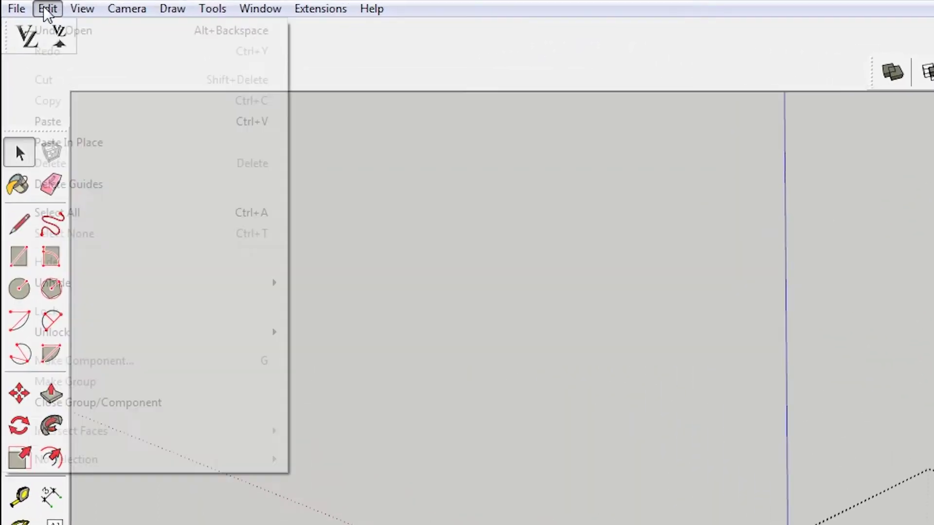
pyautogui.click(80, 119)
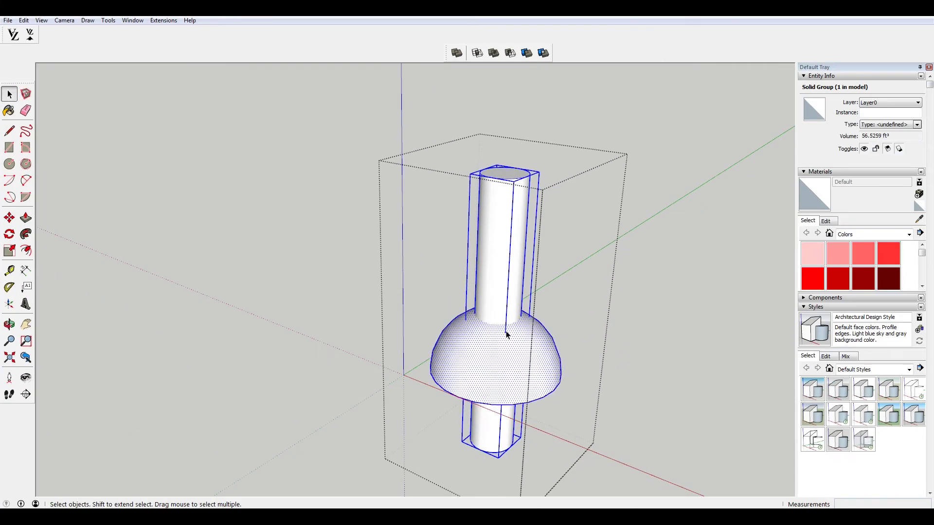
# Step: Intersect the faces of the dome and cylinder with the selection, and delete the cylinder
pyautogui.rightClick(514, 354)
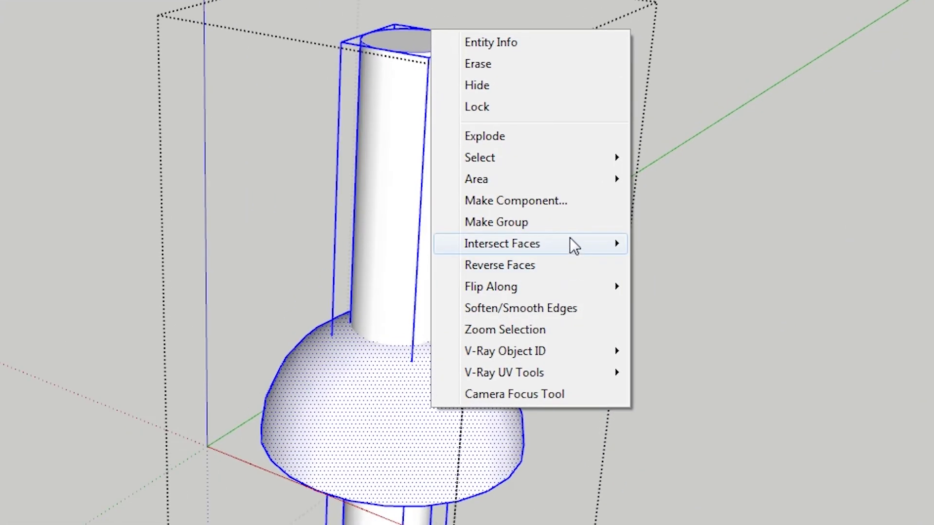
pyautogui.moveTo(572, 241)
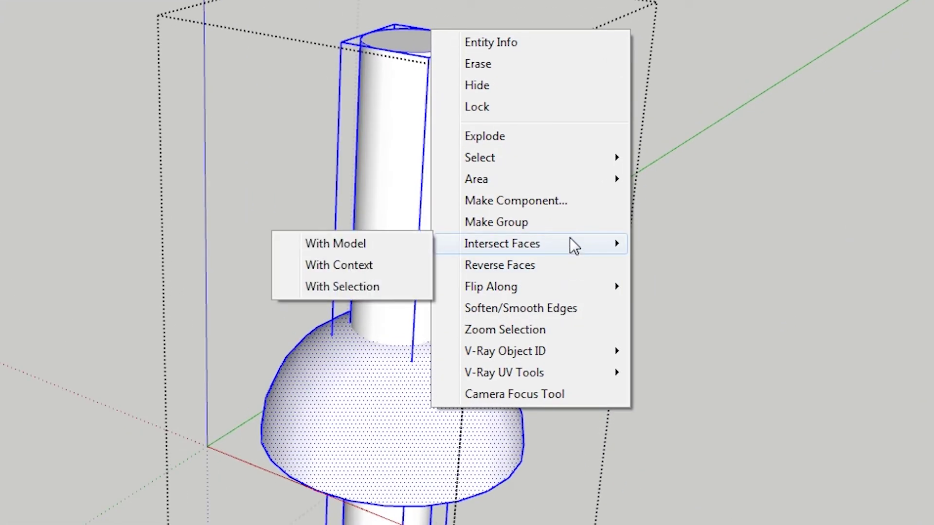
pyautogui.click(361, 286)
pyautogui.click(419, 168)
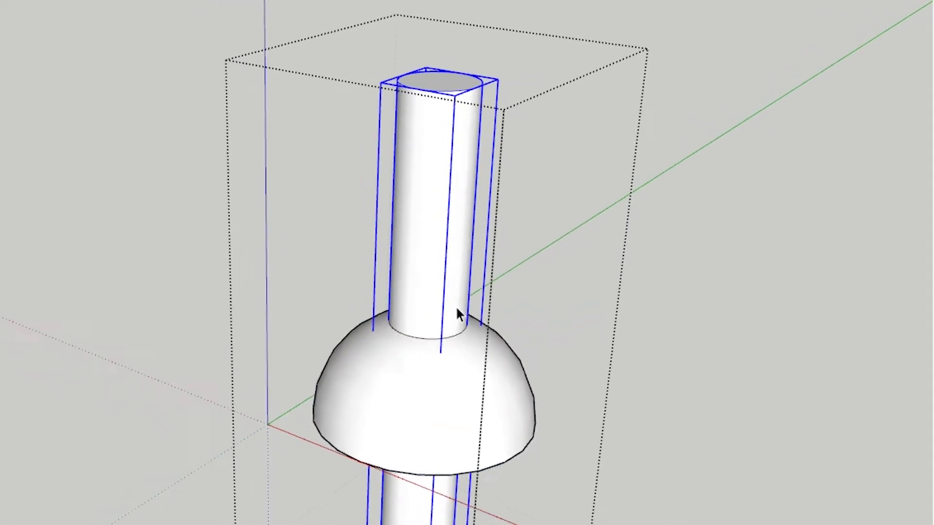
pyautogui.press('Delete')
# Step: Delete the circular face outlined at the top of the third dome to open a hole, and leave the group
pyautogui.scroll(4, 399, 336)
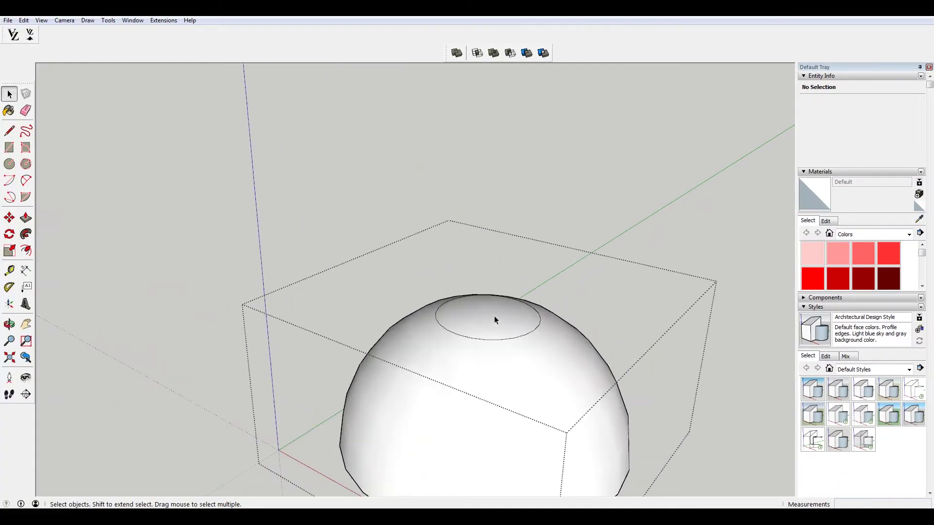
pyautogui.click(494, 316)
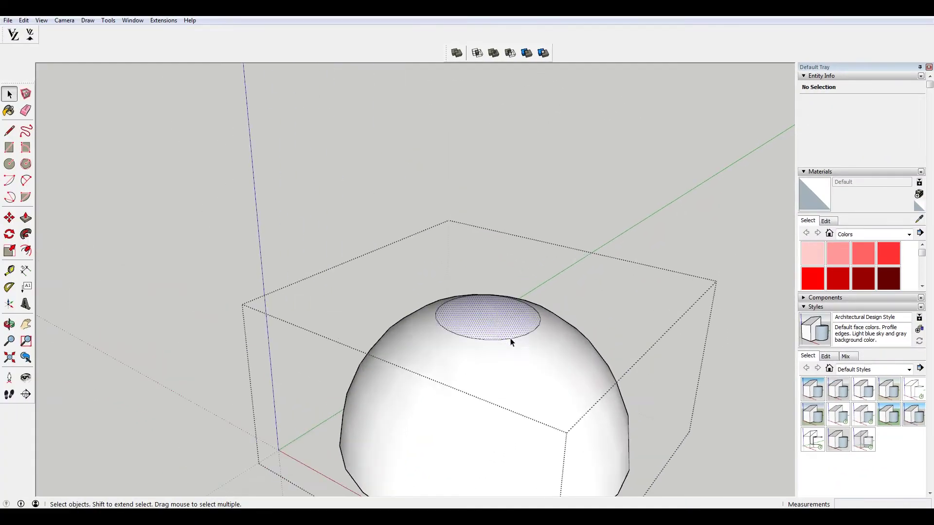
pyautogui.press('Delete')
pyautogui.click(672, 195)
pyautogui.scroll(-3, 629, 179)
pyautogui.scroll(-2, 638, 212)
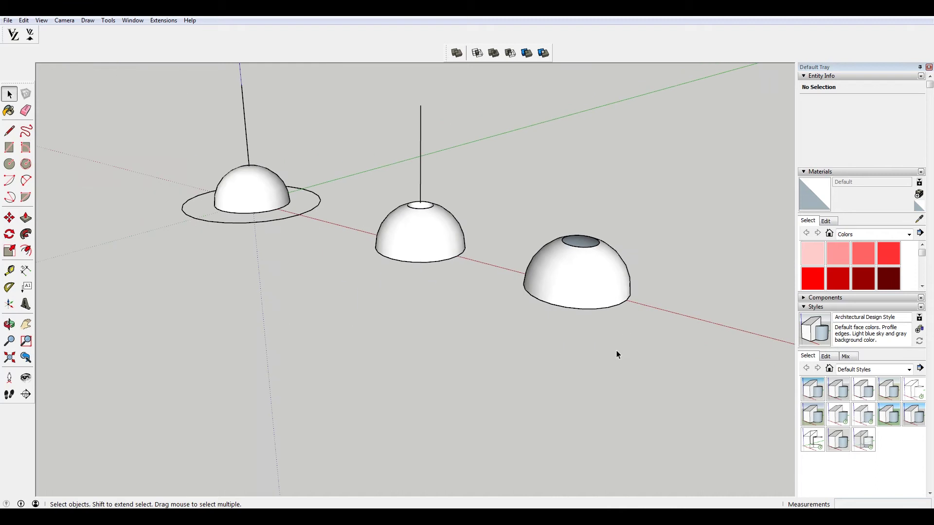
# Step: Draw a horizontal circle with 8 sides and a radius of about 3' on the red axis beyond the third dome
pyautogui.moveTo(581, 265); pyautogui.dragTo(579, 150, button='middle')
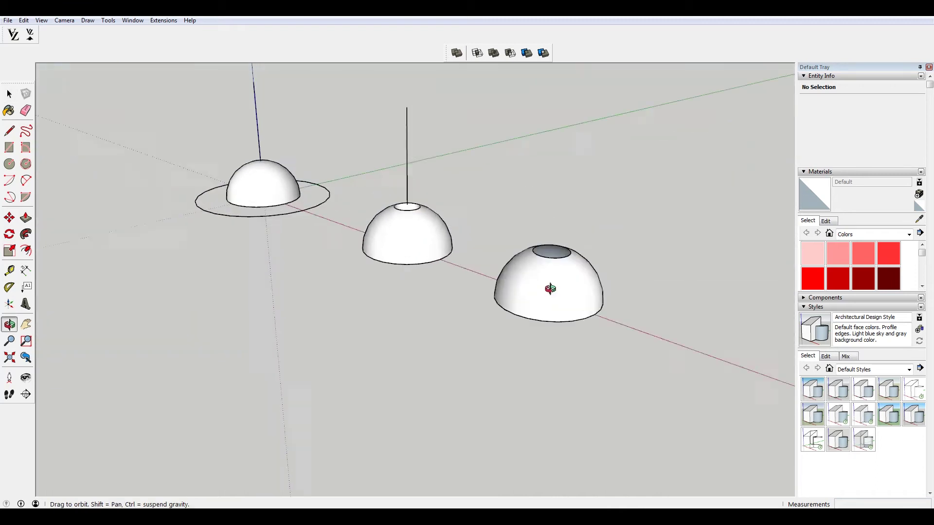
pyautogui.moveTo(550, 289); pyautogui.dragTo(552, 348)
pyautogui.press('space')
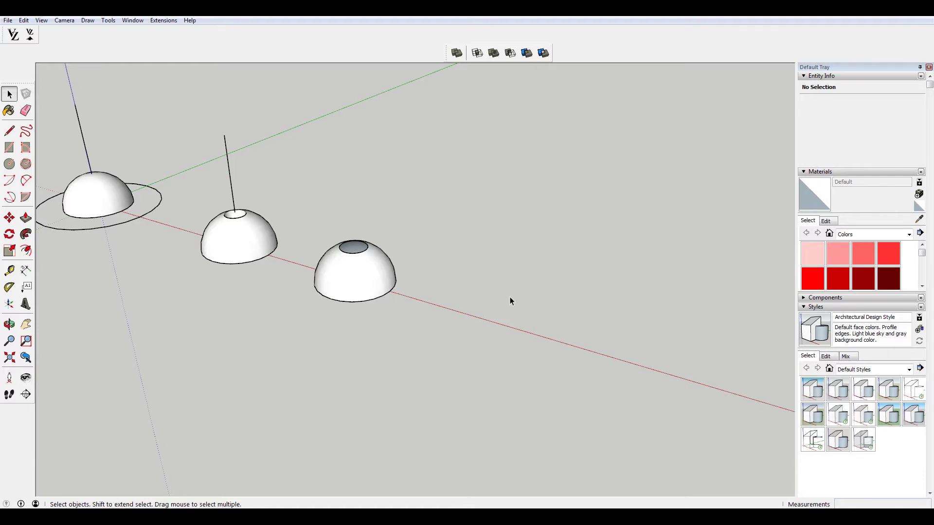
pyautogui.press('c')
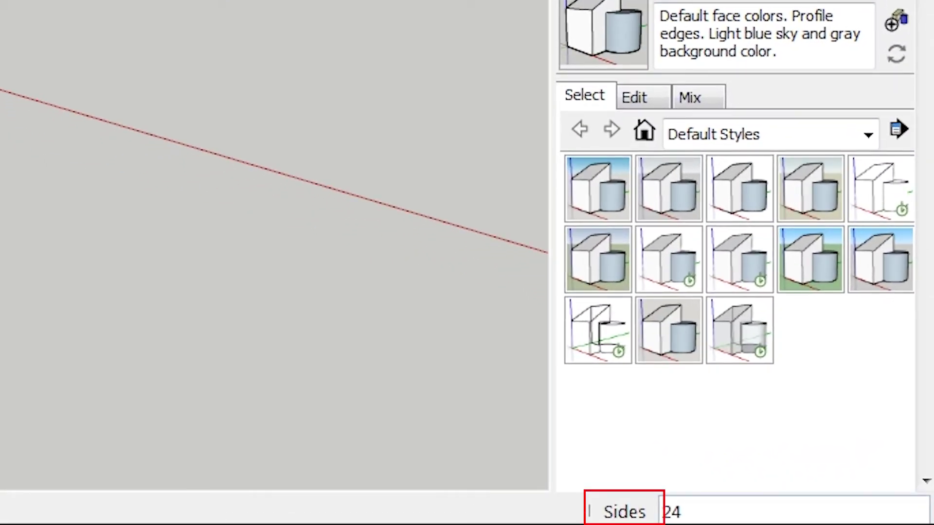
pyautogui.write('8')
pyautogui.press('Return')
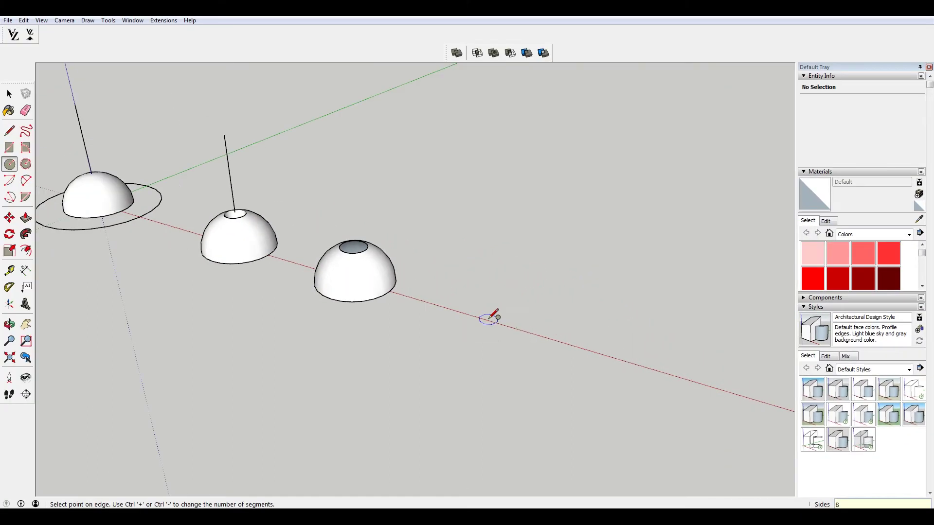
pyautogui.click(488, 319)
pyautogui.click(513, 305)
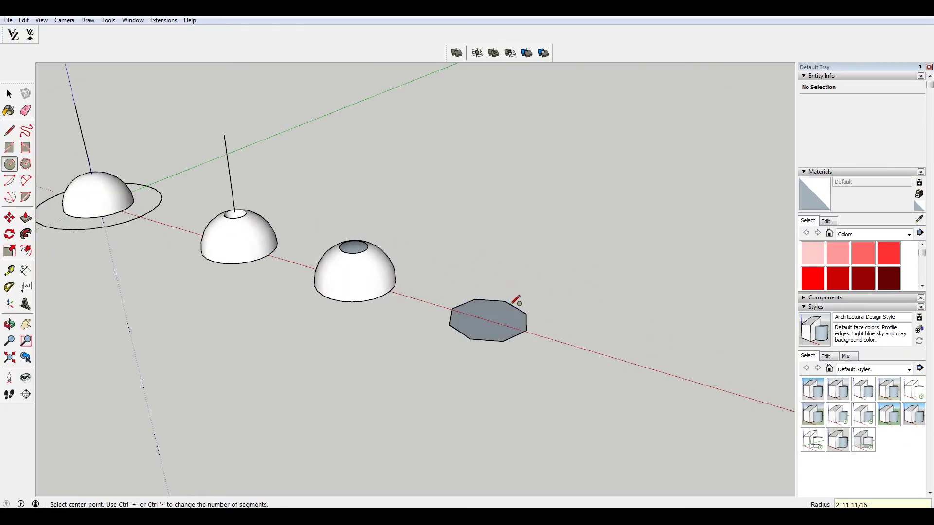
# Step: Delete the octagon's face so that only its outline remains
pyautogui.press('space')
pyautogui.scroll(2, 525, 311)
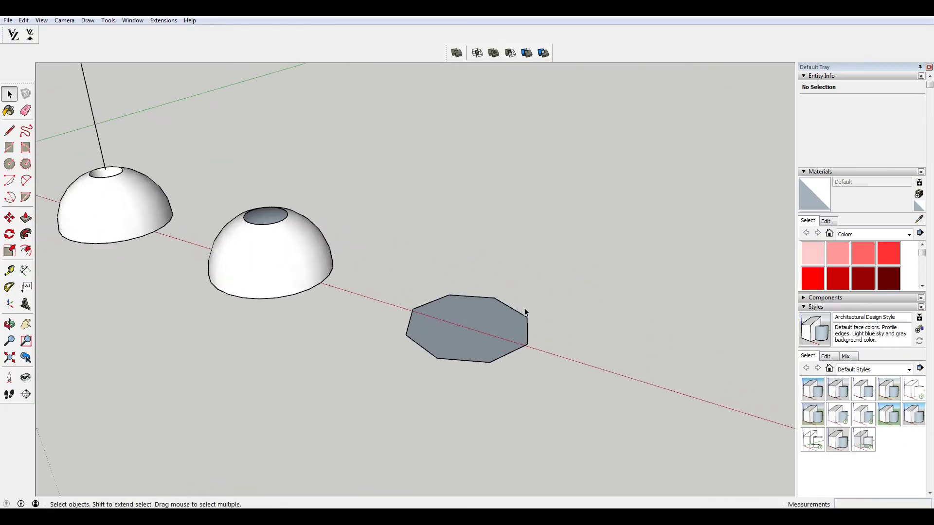
pyautogui.click(508, 333)
pyautogui.press('Delete')
# Step: Draw a vertical line about 3' 11" high from the octagon's centre along the blue axis
pyautogui.press('l')
pyautogui.click(467, 325)
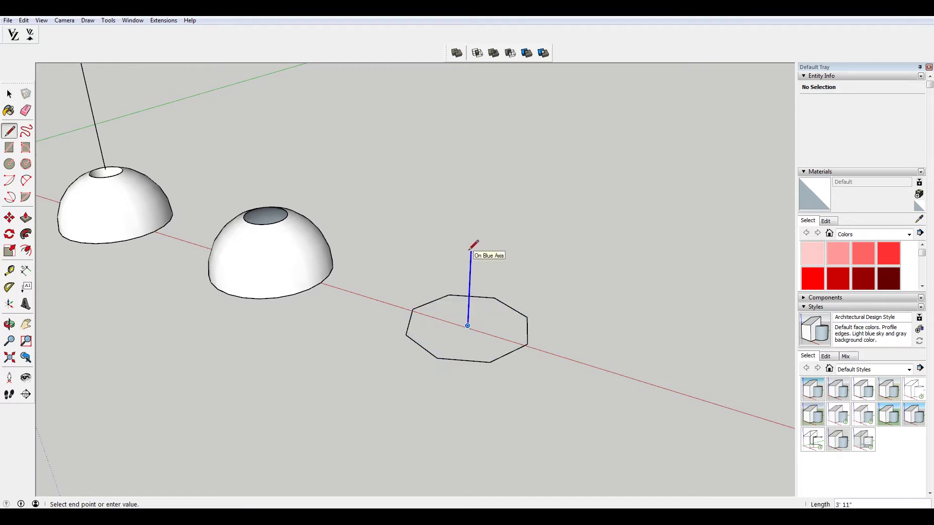
pyautogui.click(471, 250)
pyautogui.moveTo(511, 282); pyautogui.dragTo(590, 265, button='middle')
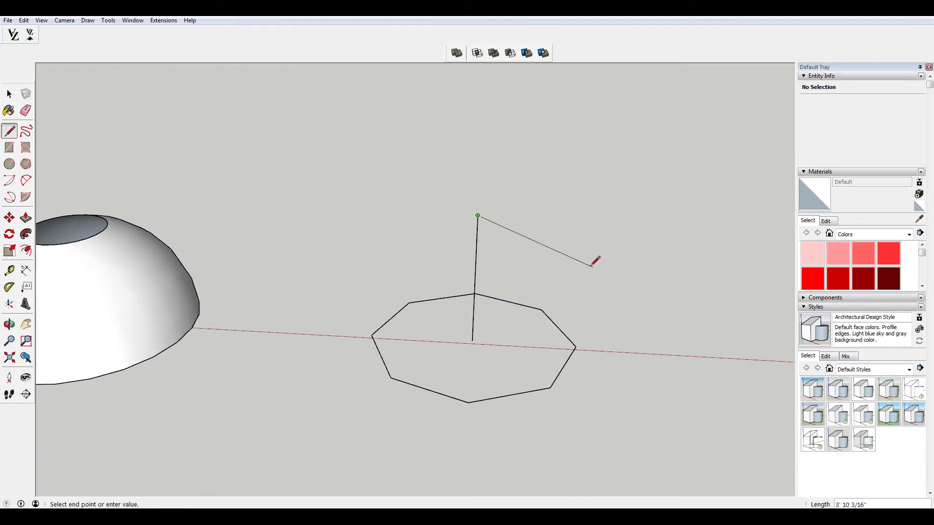
# Step: Draw an outward arc with a bulge of about 1' from the vertical line's top to the midpoint of an octagon edge
pyautogui.press('a')
pyautogui.click(477, 215)
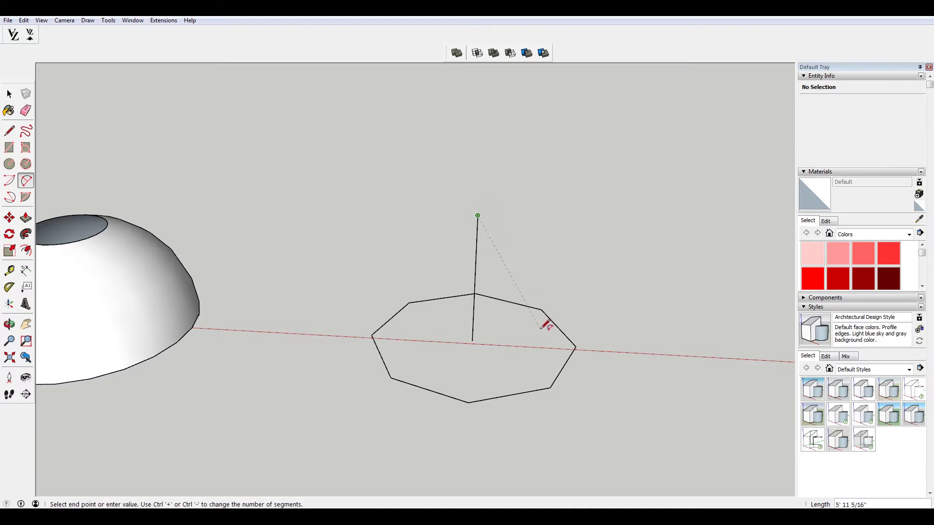
pyautogui.scroll(3, 548, 324)
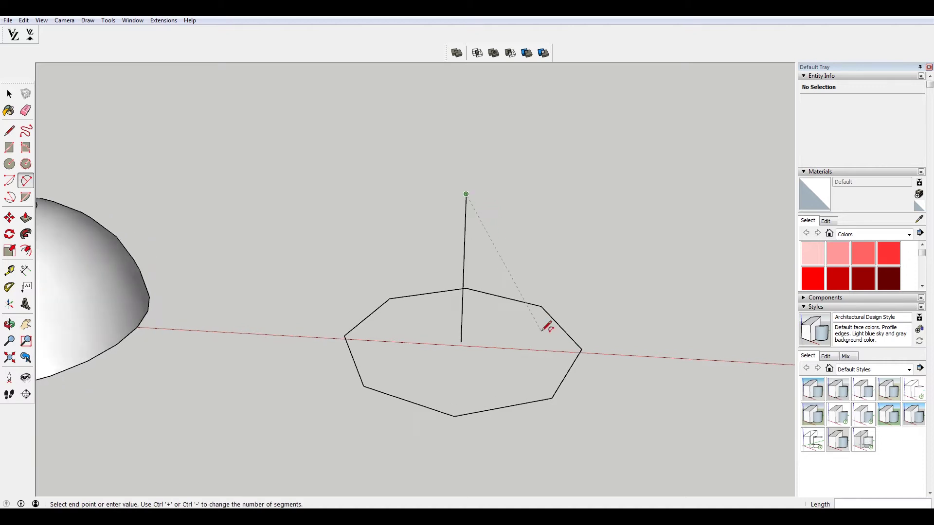
pyautogui.click(574, 372)
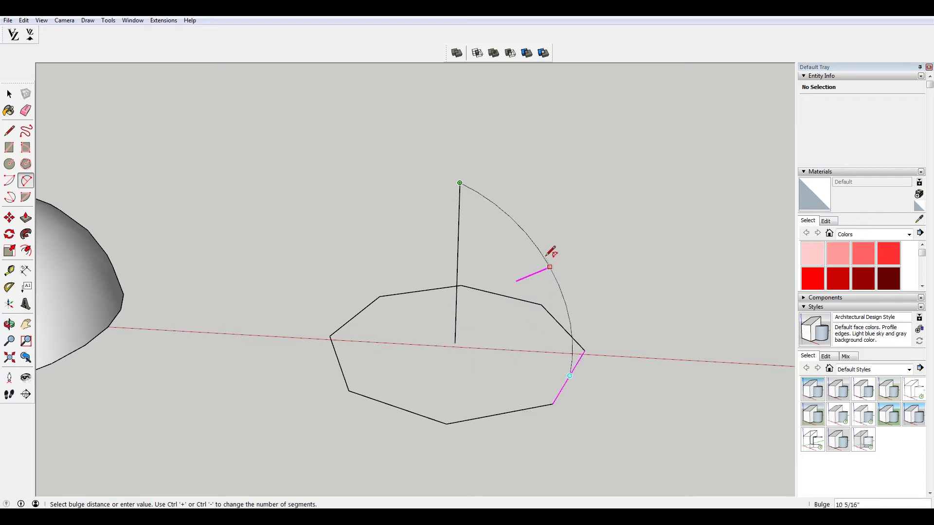
pyautogui.click(556, 252)
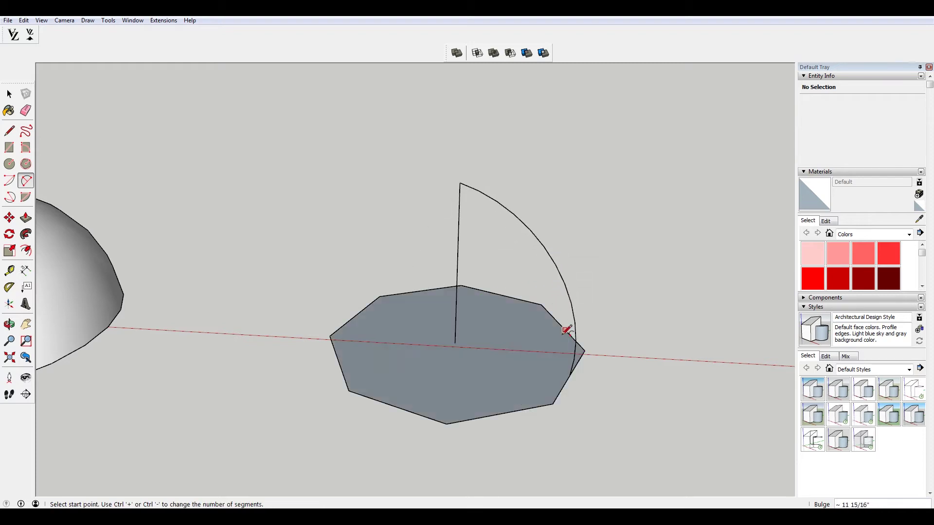
# Step: Close the quarter-dome profile with a line from the octagon's centre to the arc's lower end, and delete the octagon's face
pyautogui.press('l')
pyautogui.click(454, 343)
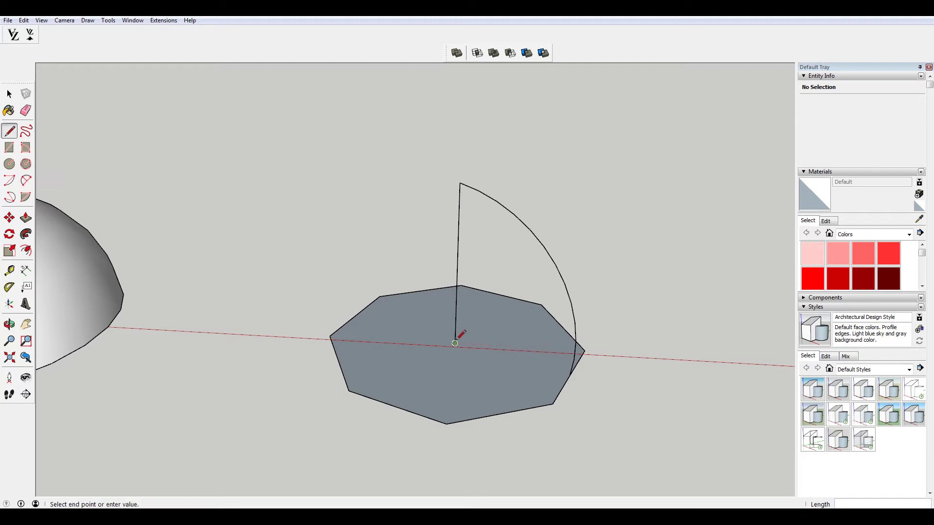
pyautogui.click(569, 376)
pyautogui.press('space')
pyautogui.click(490, 378)
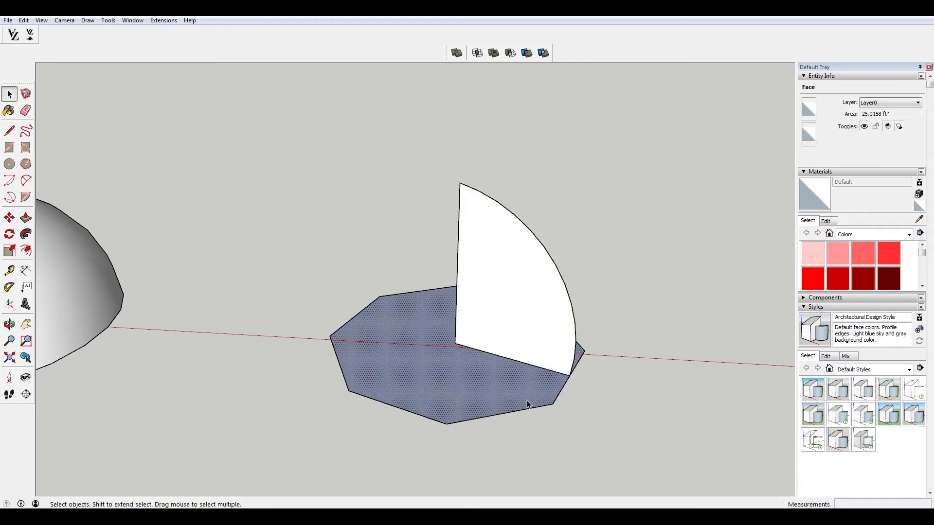
# Step: Sweep the quarter-dome profile around the octagon outline with Follow Me
pyautogui.moveTo(566, 441); pyautogui.dragTo(470, 403)
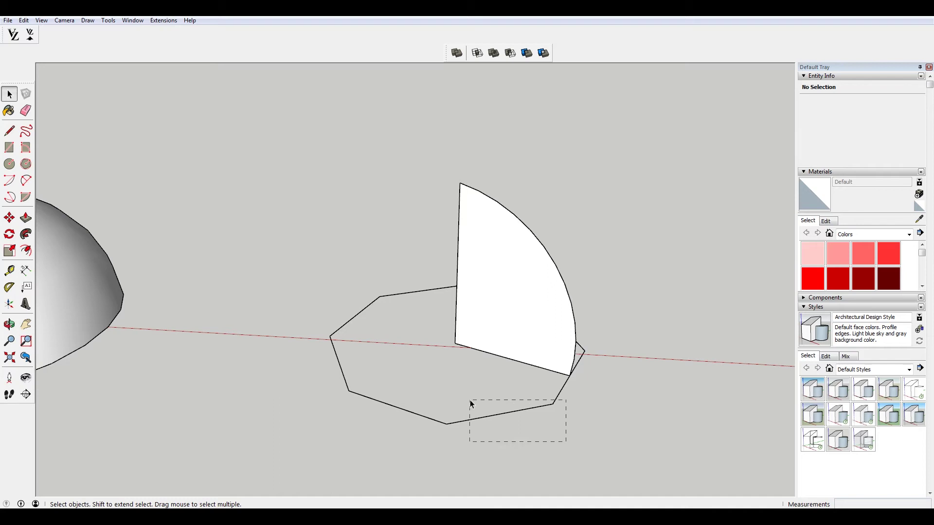
pyautogui.click(26, 234)
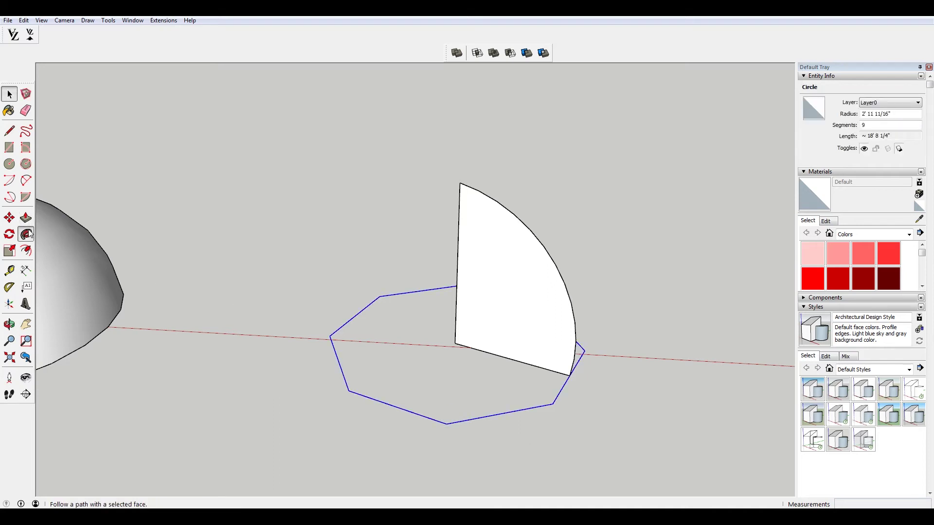
pyautogui.click(500, 255)
pyautogui.moveTo(670, 366); pyautogui.dragTo(478, 294, button='middle')
pyautogui.moveTo(478, 294); pyautogui.dragTo(309, 243, button='middle')
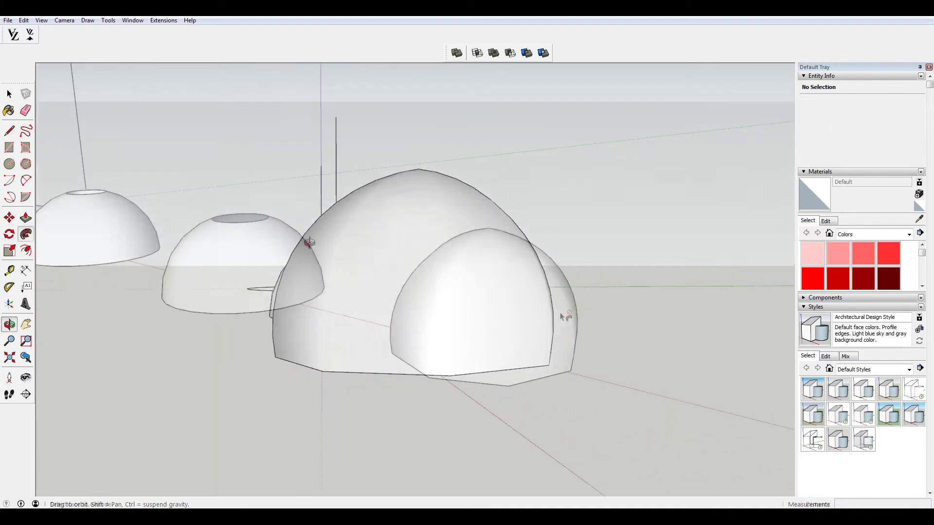
pyautogui.moveTo(563, 317); pyautogui.dragTo(383, 372, button='middle')
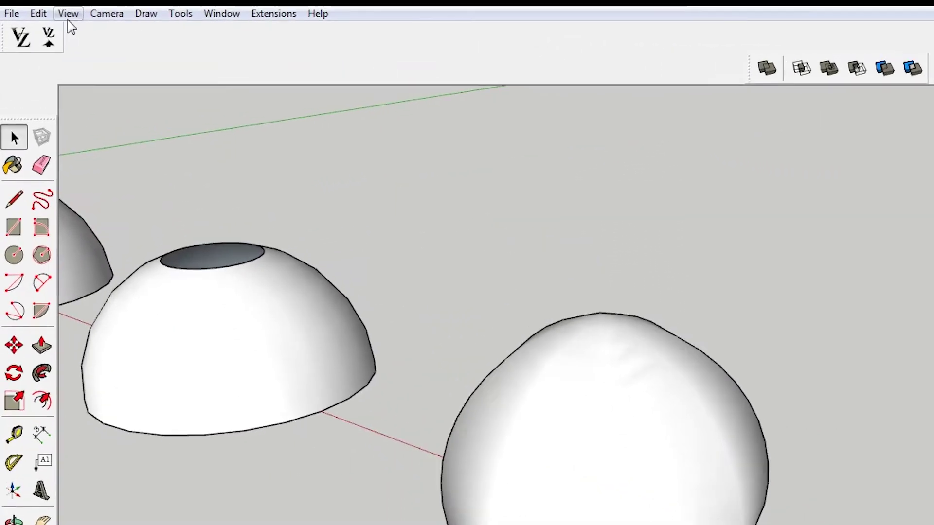
# Step: Turn on the hidden geometry display and retrace the lowest segment of the octagonal dome's front seam with a line
pyautogui.click(41, 20)
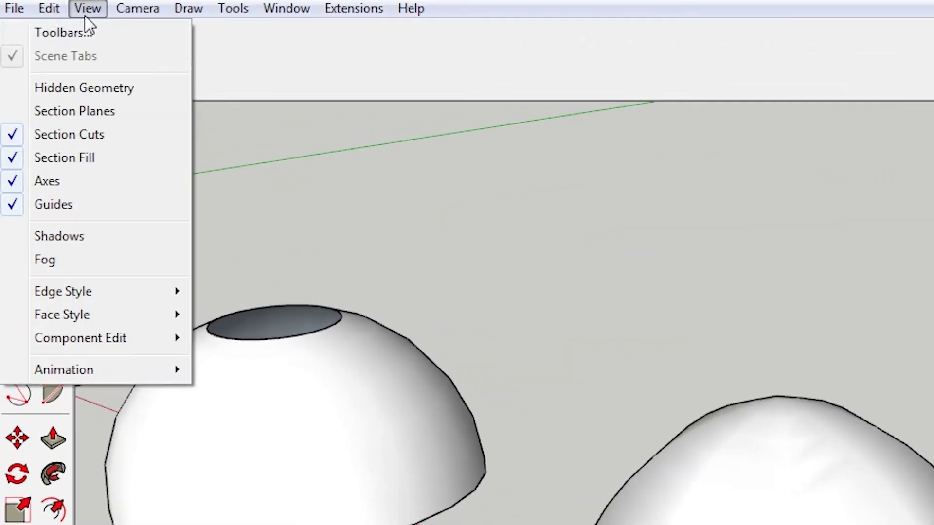
pyautogui.click(54, 59)
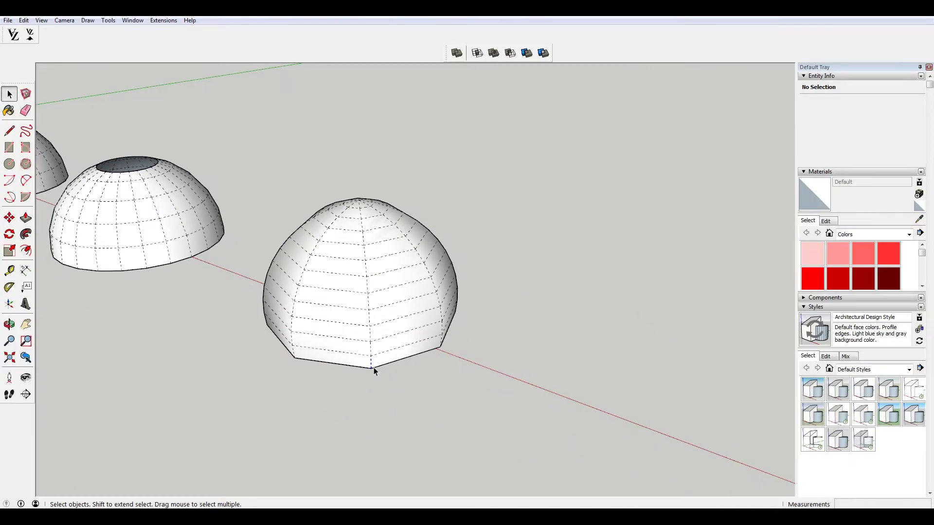
pyautogui.click(374, 367)
pyautogui.press('l')
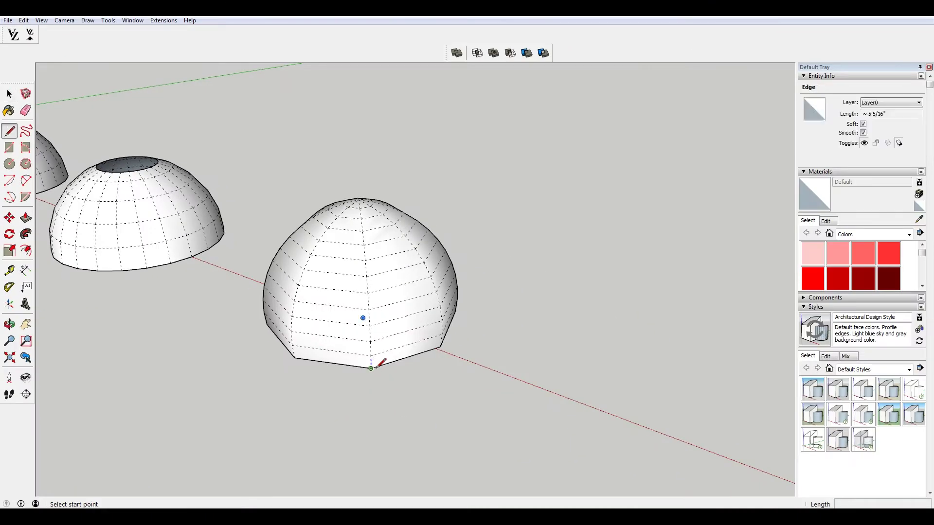
pyautogui.press('space')
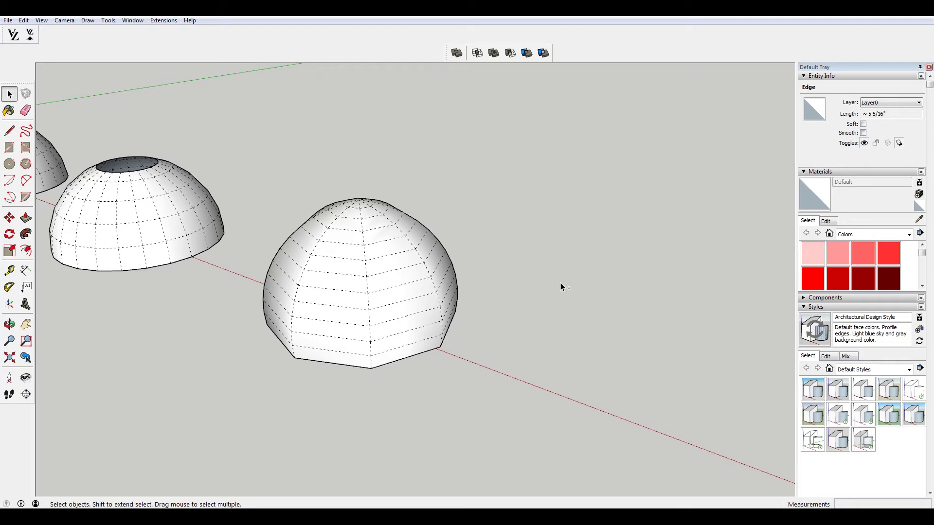
# Step: Undo the retraced seam edge and the Follow Me sweep, back to the quarter-dome profile on the octagon outline
pyautogui.click(561, 284)
pyautogui.hotkey('ctrl', 'z')
pyautogui.moveTo(399, 258); pyautogui.dragTo(460, 255, button='middle')
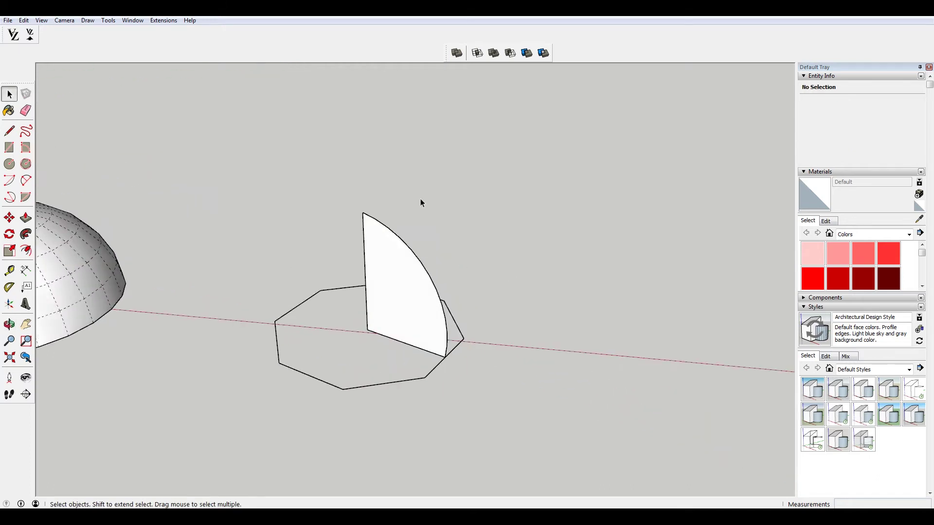
pyautogui.scroll(-3, 421, 198)
pyautogui.scroll(1, 434, 198)
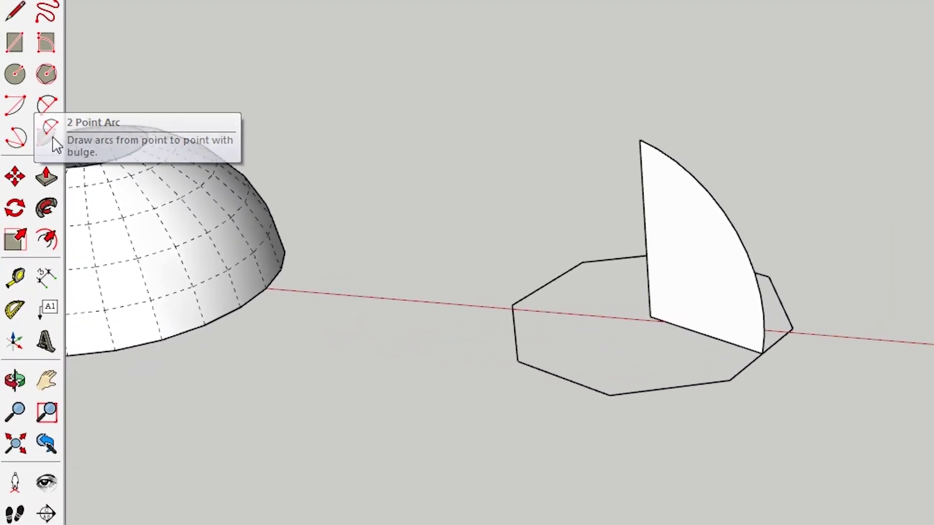
# Step: Draw a horizontal 8-sided polygon with a radius of about 3' 2" on the red axis beyond the octagon with the profile
pyautogui.click(54, 72)
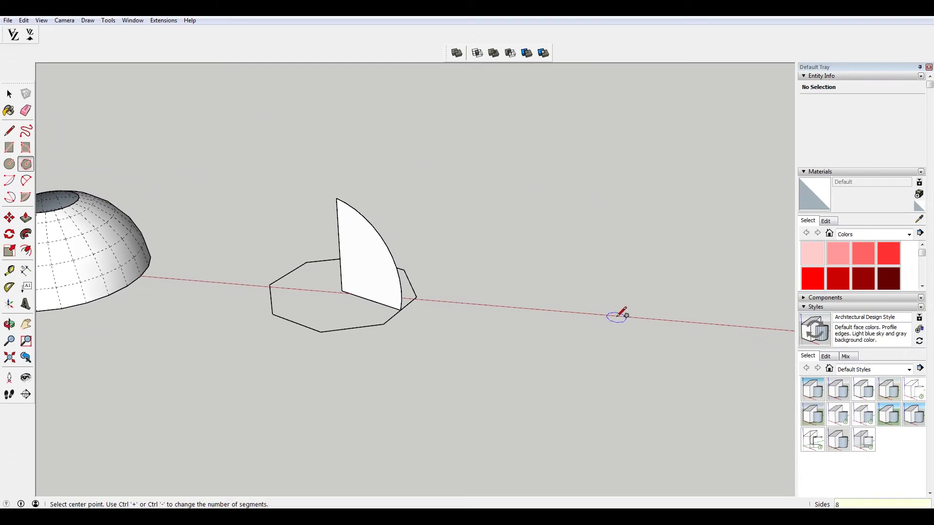
pyautogui.click(617, 317)
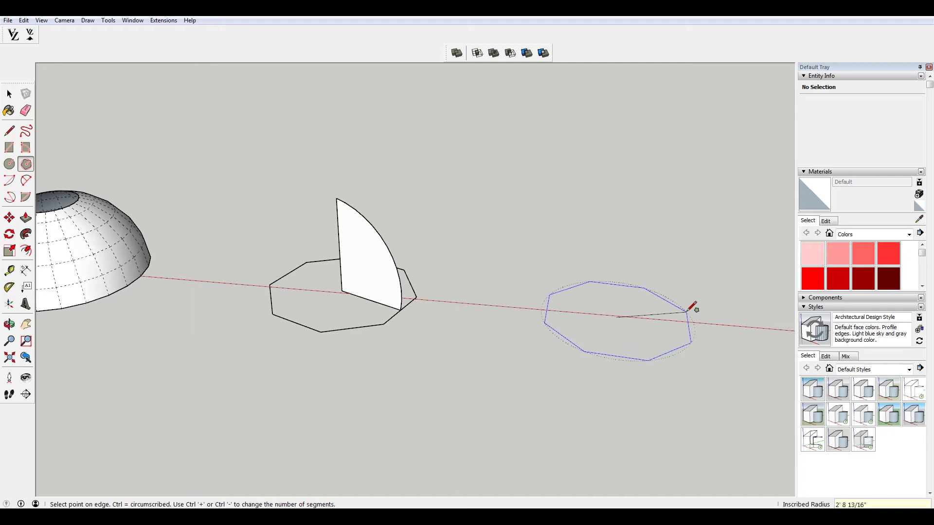
pyautogui.click(691, 310)
pyautogui.scroll(-2, 663, 298)
pyautogui.scroll(2, 600, 327)
# Step: Delete the new polygon's face so that only its outline remains
pyautogui.press('space')
pyautogui.click(611, 365)
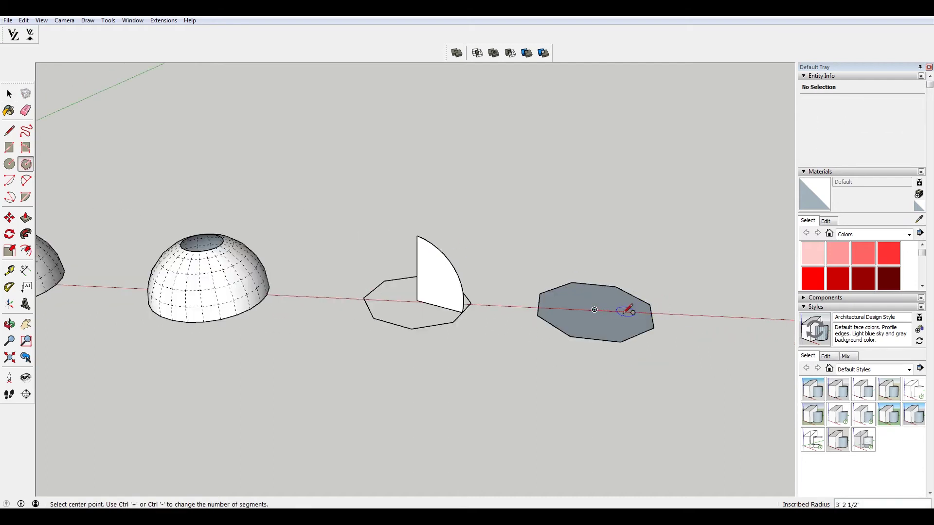
pyautogui.press('space')
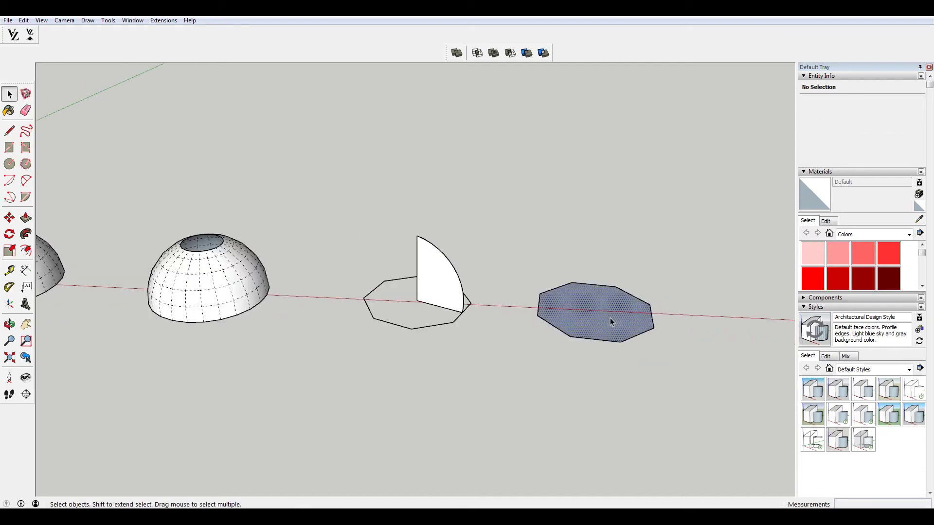
pyautogui.click(611, 318)
pyautogui.press('Delete')
# Step: Draw a vertical line about 4' high from the new polygon's centre along the blue axis
pyautogui.press('l')
pyautogui.click(594, 310)
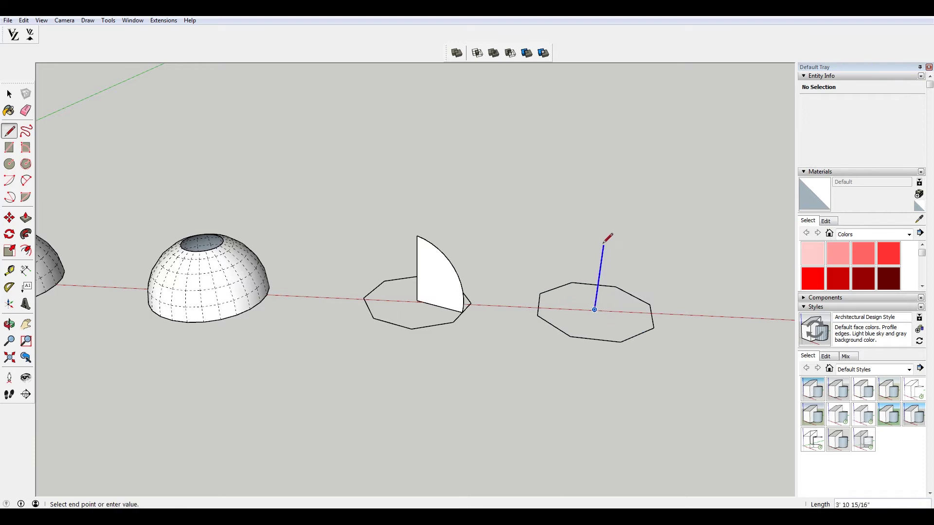
pyautogui.click(609, 235)
# Step: Draw an outward-bulging arc from the top of the new vertical line to the midpoint of the polygon's nearest side edge
pyautogui.scroll(2, 610, 239)
pyautogui.press('g')
pyautogui.click(577, 232)
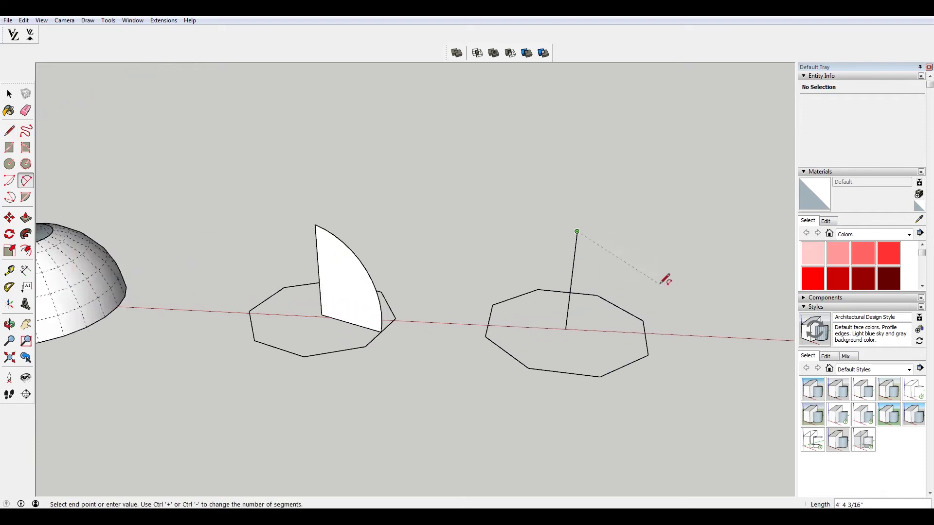
pyautogui.scroll(1, 664, 286)
pyautogui.click(642, 347)
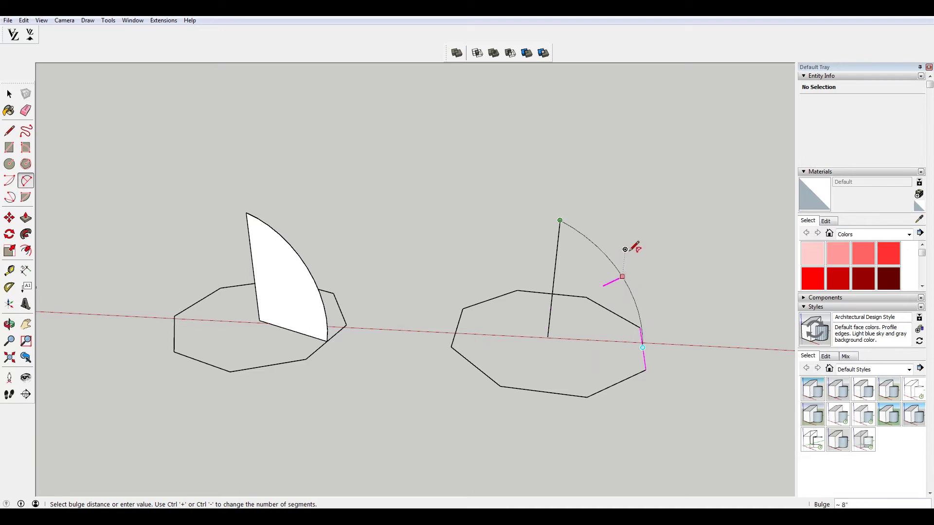
pyautogui.click(640, 240)
# Step: Close the second profile with a line from the polygon's centre to the arc's lower end, and delete the polygon's face
pyautogui.press('l')
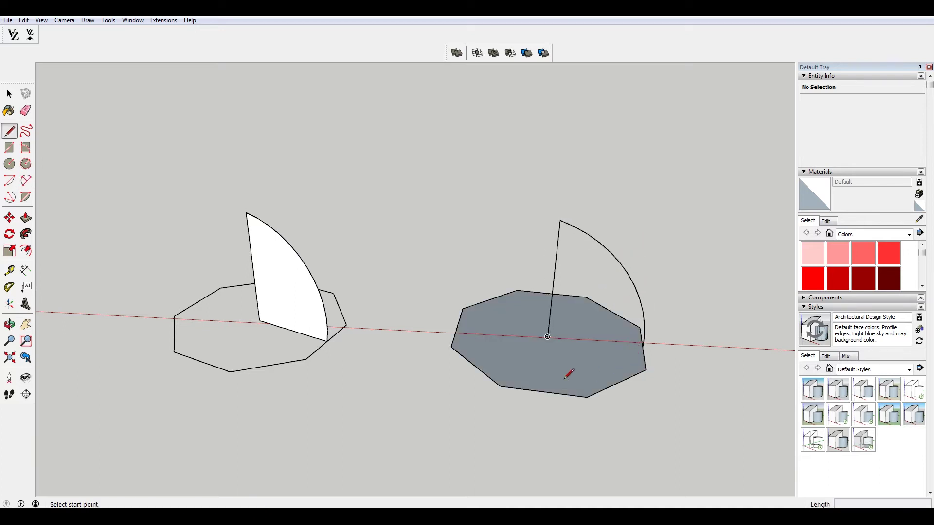
pyautogui.click(548, 336)
pyautogui.click(643, 347)
pyautogui.press('space')
pyautogui.click(578, 369)
pyautogui.press('Delete')
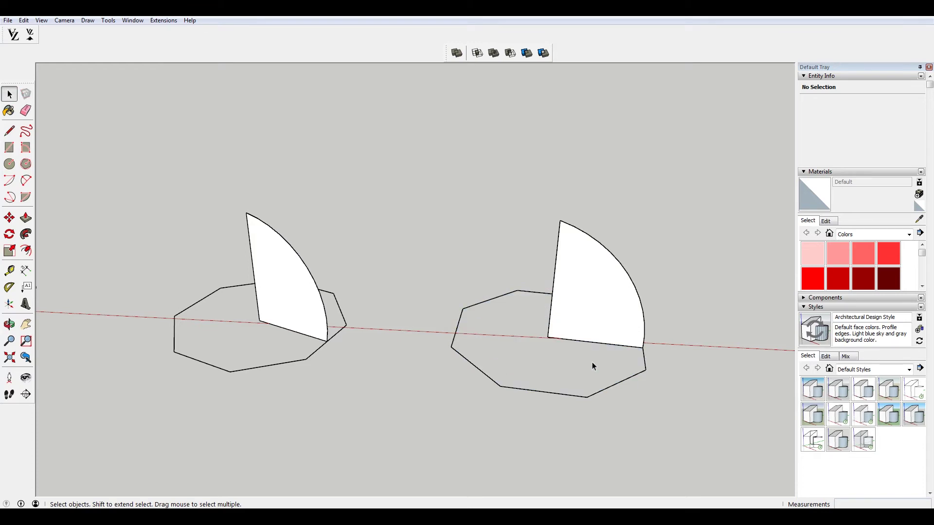
# Step: Sweep the second quarter-dome profile around the polygon outline with Follow Me
pyautogui.click(560, 394)
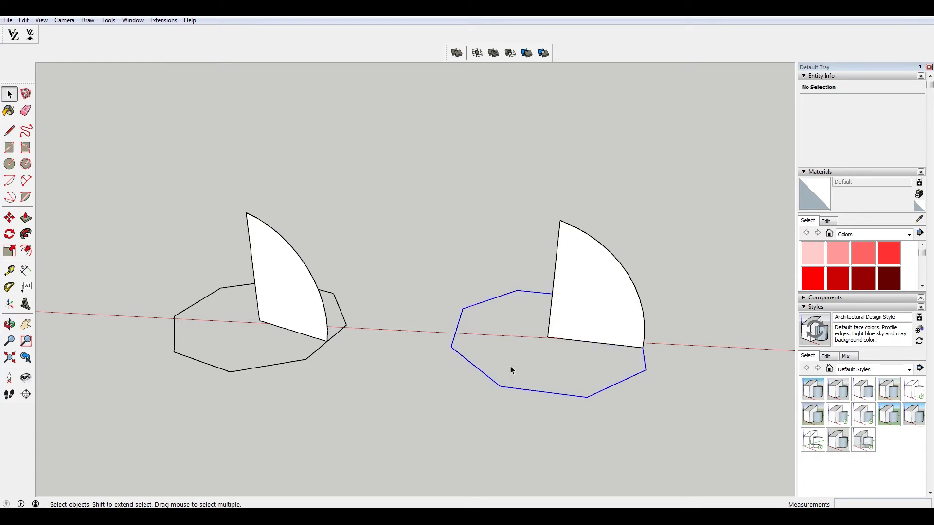
pyautogui.click(26, 234)
pyautogui.click(598, 292)
pyautogui.moveTo(692, 344); pyautogui.dragTo(552, 358, button='middle')
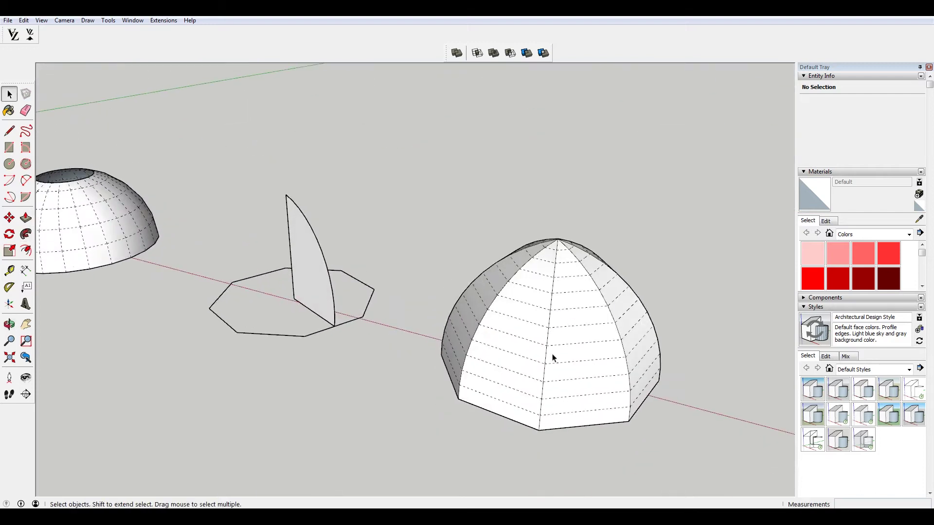
# Step: Select the whole polygon-based dome and scale it down in height along the blue axis
pyautogui.tripleClick(572, 346)
pyautogui.press('s')
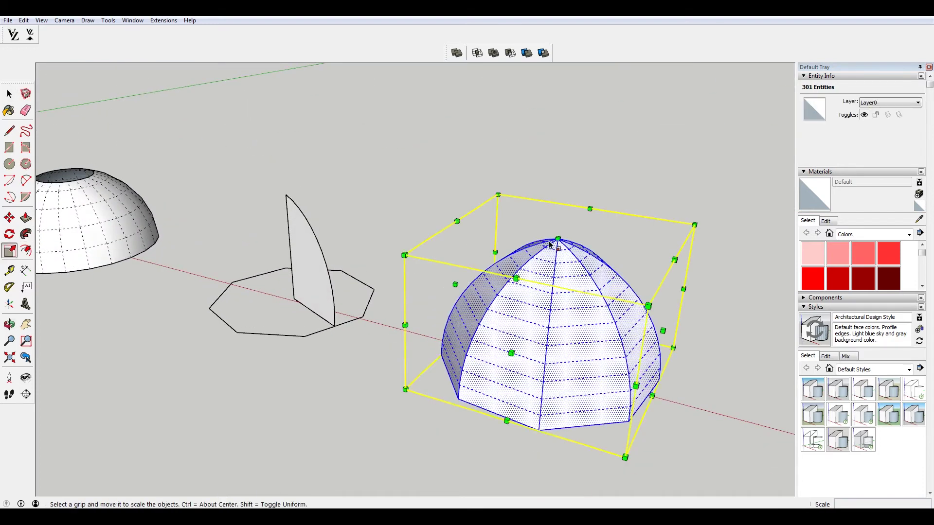
pyautogui.moveTo(558, 239); pyautogui.dragTo(554, 276)
pyautogui.press('space')
pyautogui.click(608, 189)
# Step: Turn off the hidden geometry display for the model
pyautogui.scroll(-4, 593, 238)
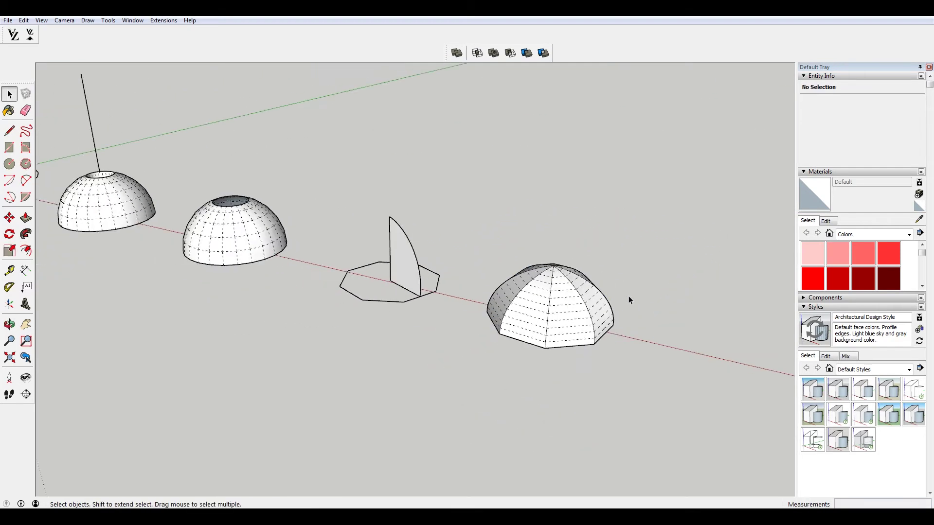
pyautogui.scroll(4, 631, 297)
pyautogui.click(43, 20)
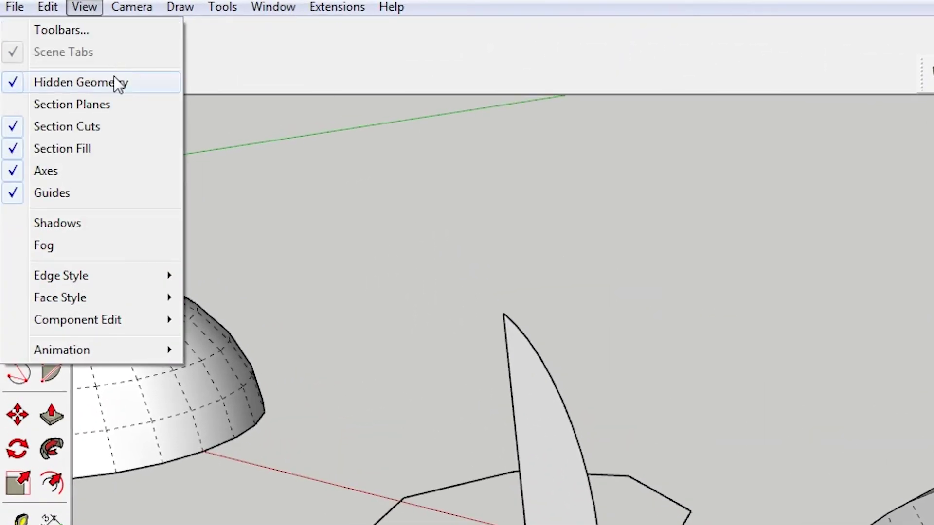
pyautogui.click(57, 57)
pyautogui.scroll(-2, 770, 360)
pyautogui.moveTo(800, 377)
pyautogui.mouseDown(button='middle')
pyautogui.moveTo(502, 231)
pyautogui.moveTo(328, 210)
pyautogui.mouseUp(button='middle')
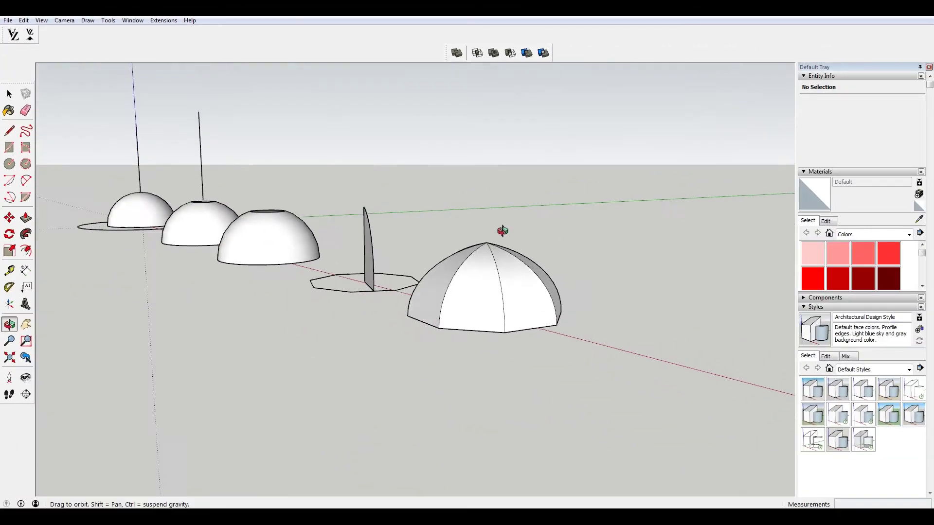
pyautogui.moveTo(328, 210); pyautogui.dragTo(539, 337)
pyautogui.press('space')
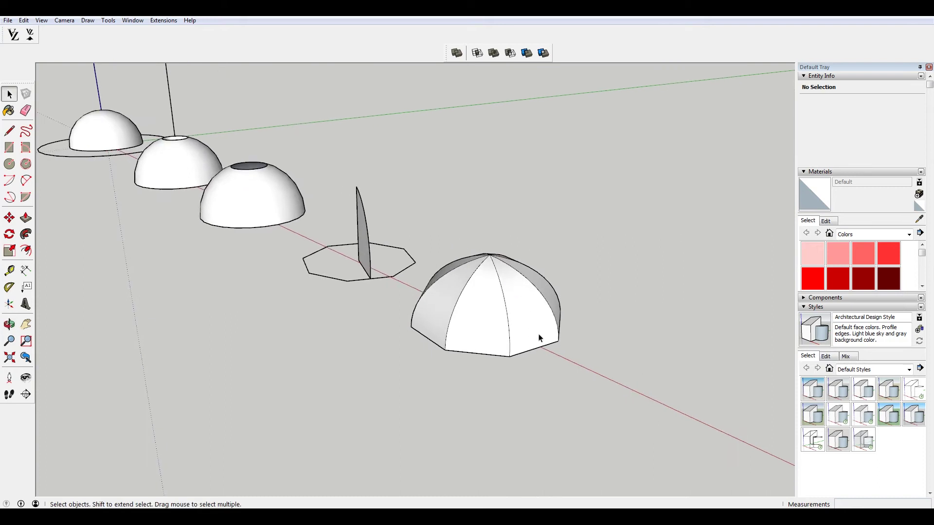
# Step: Examine the flattened eight-sided dome's seams and connected surfaces up close
pyautogui.scroll(6, 517, 357)
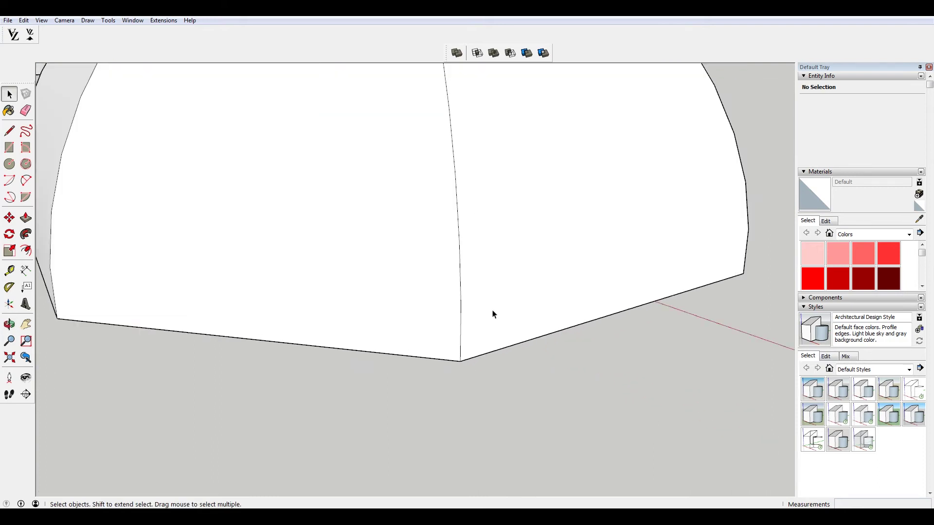
pyautogui.tripleClick(498, 236)
pyautogui.scroll(-8, 498, 236)
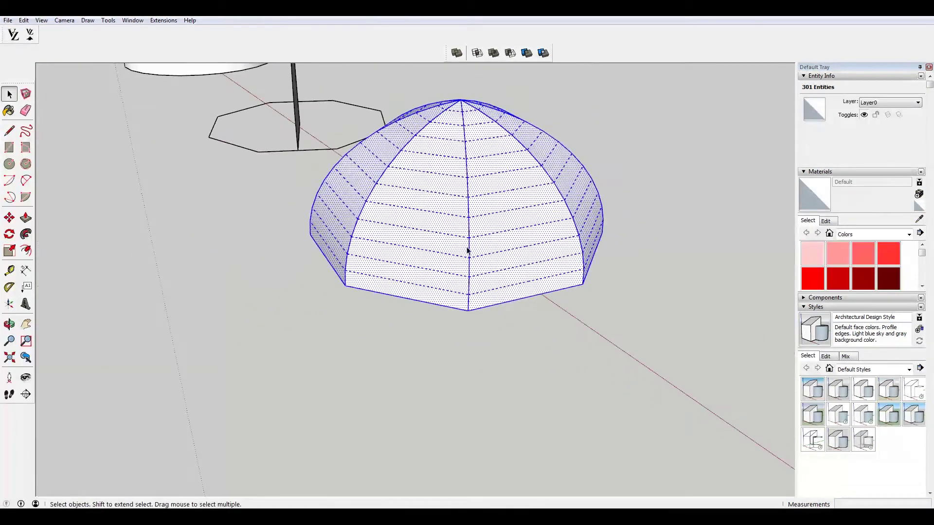
pyautogui.click(528, 345)
pyautogui.moveTo(528, 345); pyautogui.dragTo(537, 290, button='middle')
pyautogui.scroll(5, 537, 290)
pyautogui.scroll(-5, 526, 267)
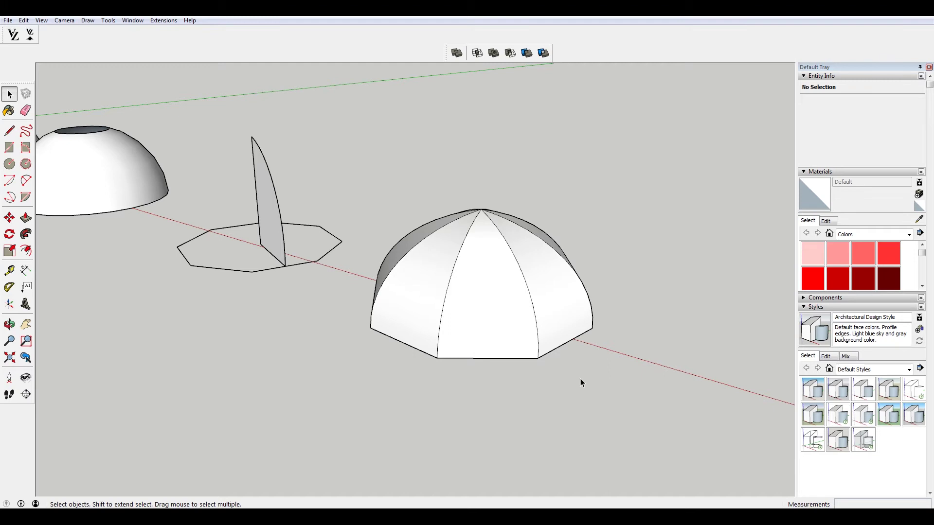
# Step: Draw a small circle centred on the front base corner of the eight-sided dome, as a rib profile
pyautogui.press('c')
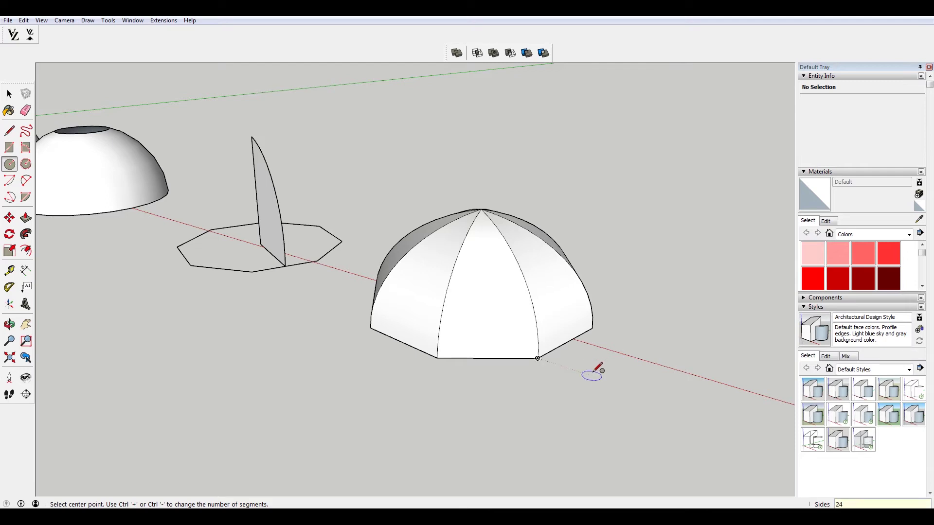
pyautogui.scroll(6, 569, 368)
pyautogui.click(496, 280)
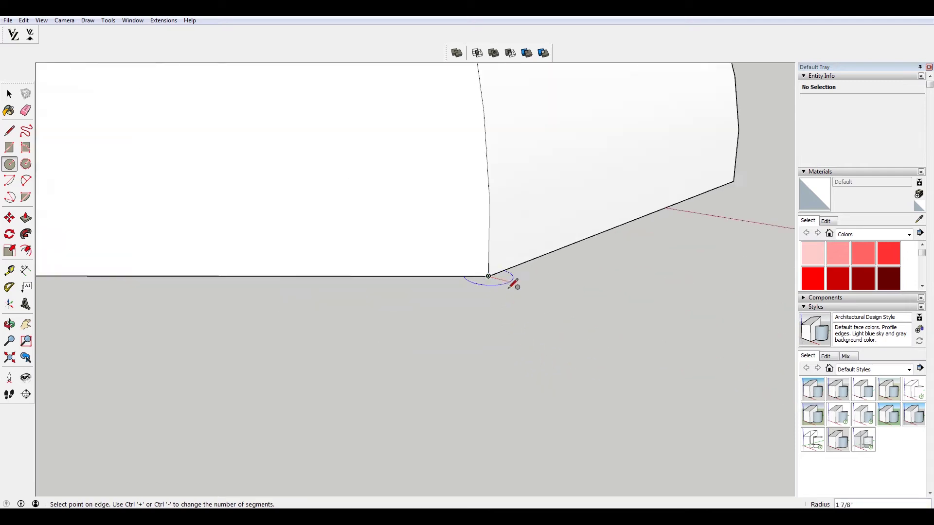
pyautogui.scroll(-2, 413, 252)
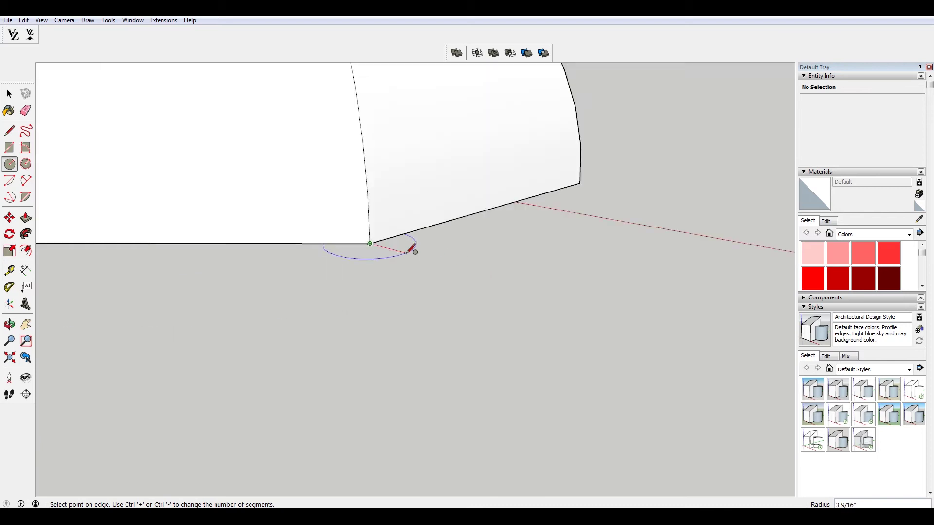
pyautogui.press('space')
pyautogui.scroll(-5, 348, 311)
pyautogui.scroll(6, 350, 313)
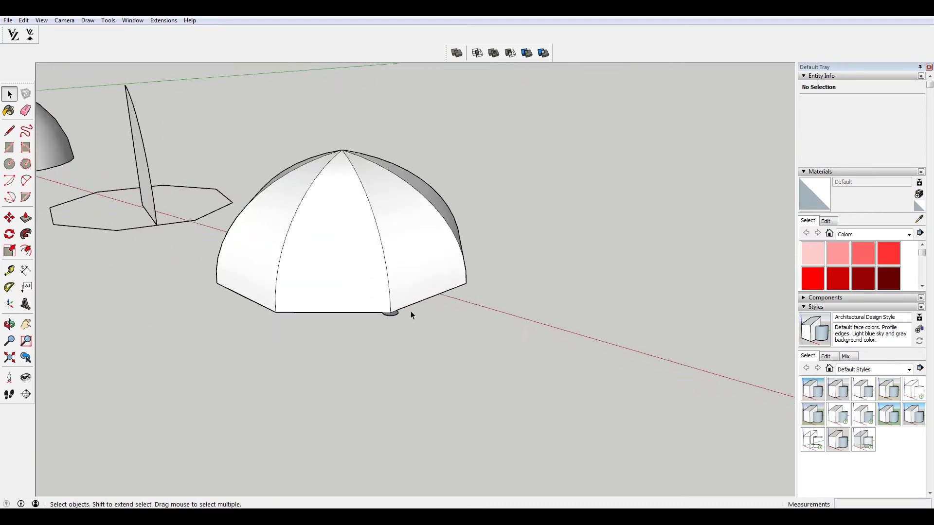
# Step: Sweep the small circle along the dome's adjoining curved seam up to the apex with Follow Me
pyautogui.click(352, 315)
pyautogui.scroll(-6, 225, 284)
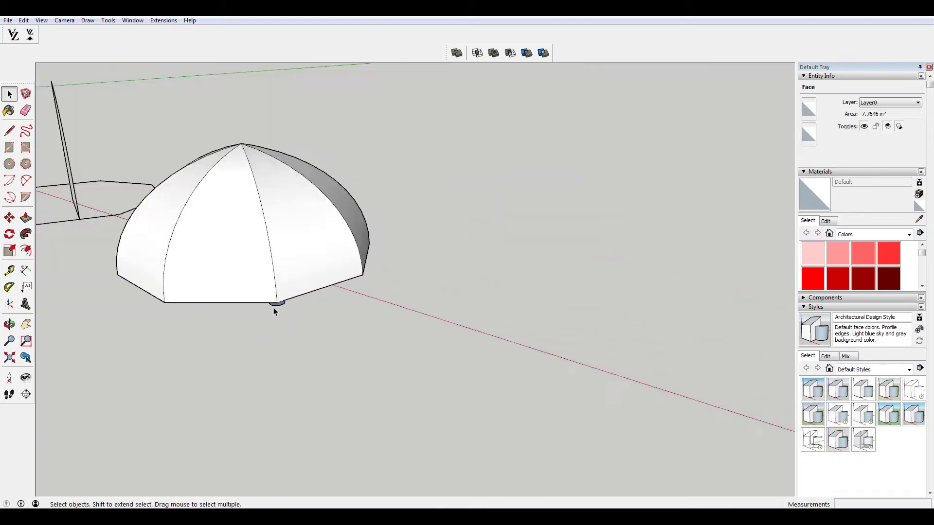
pyautogui.moveTo(284, 211); pyautogui.dragTo(252, 241, button='middle')
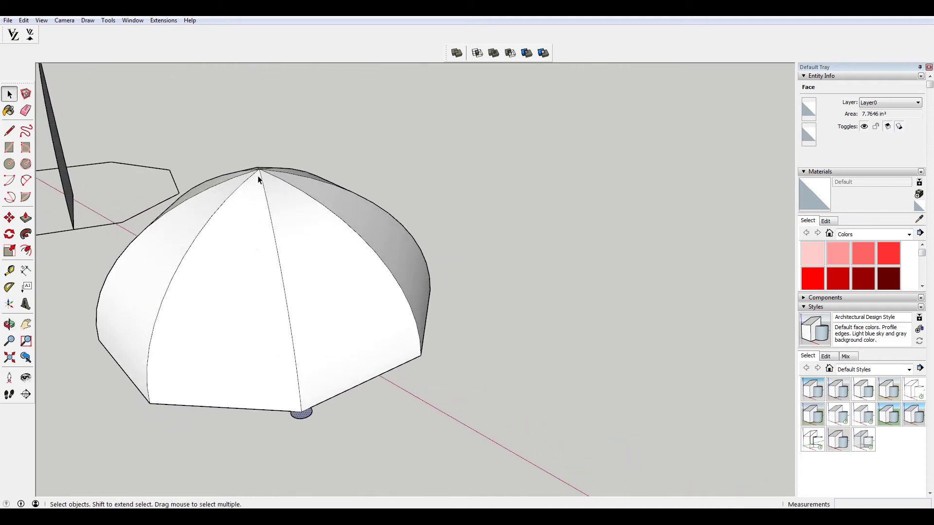
pyautogui.click(266, 198)
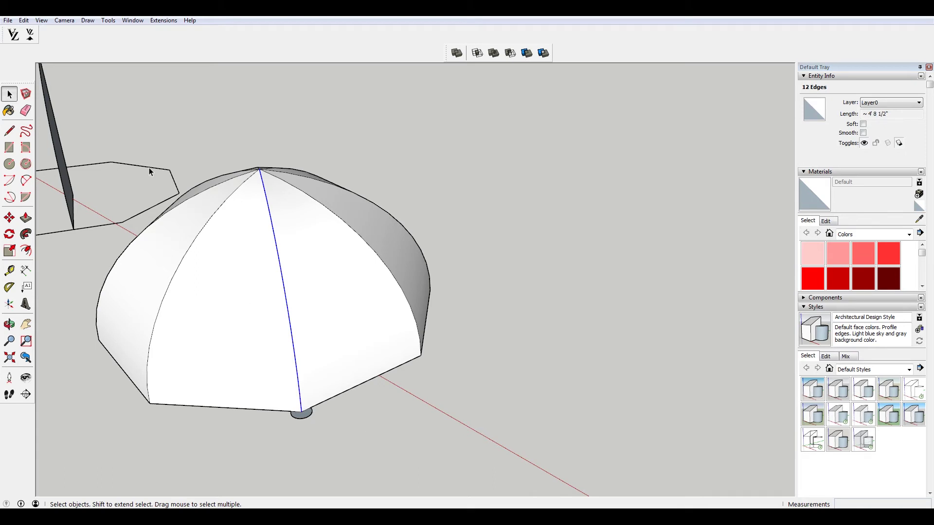
pyautogui.click(26, 234)
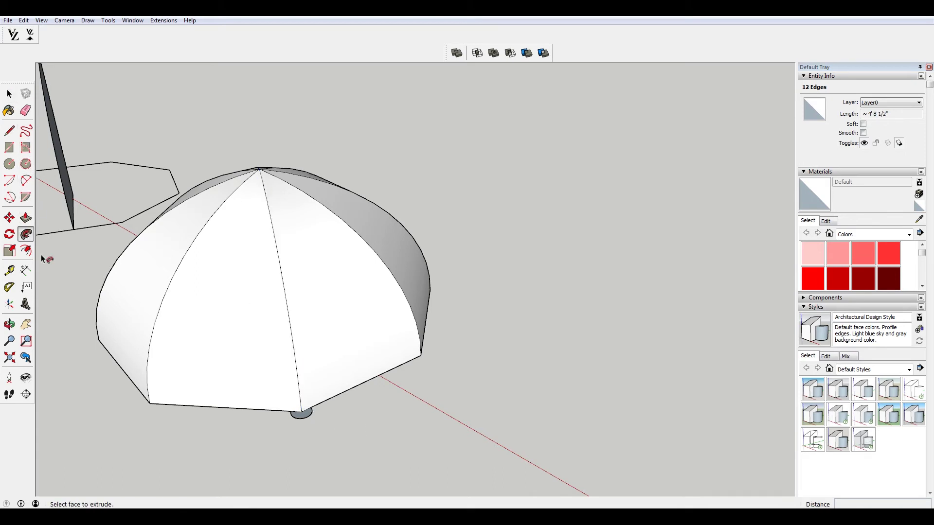
pyautogui.click(302, 414)
pyautogui.press('space')
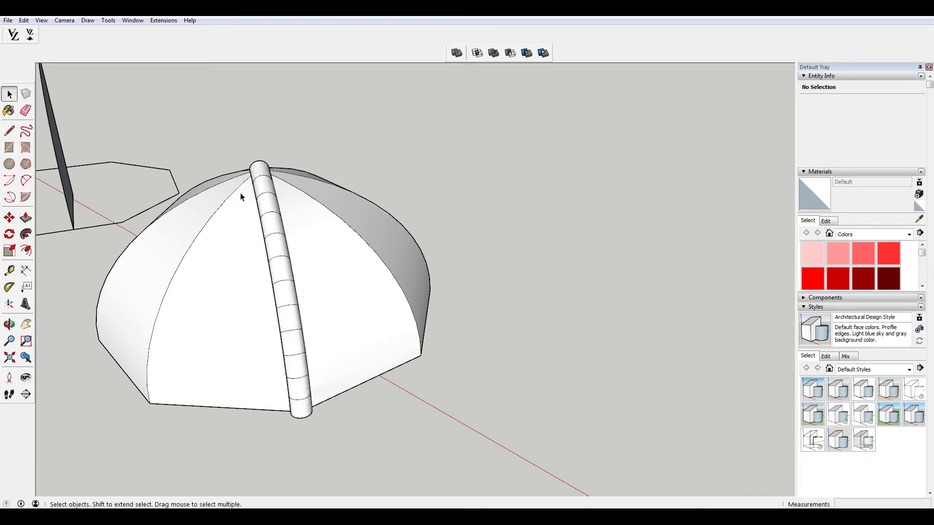
# Step: Select every segment of the tubular rib along with its end and make them a group
pyautogui.moveTo(244, 194); pyautogui.dragTo(247, 193, button='middle')
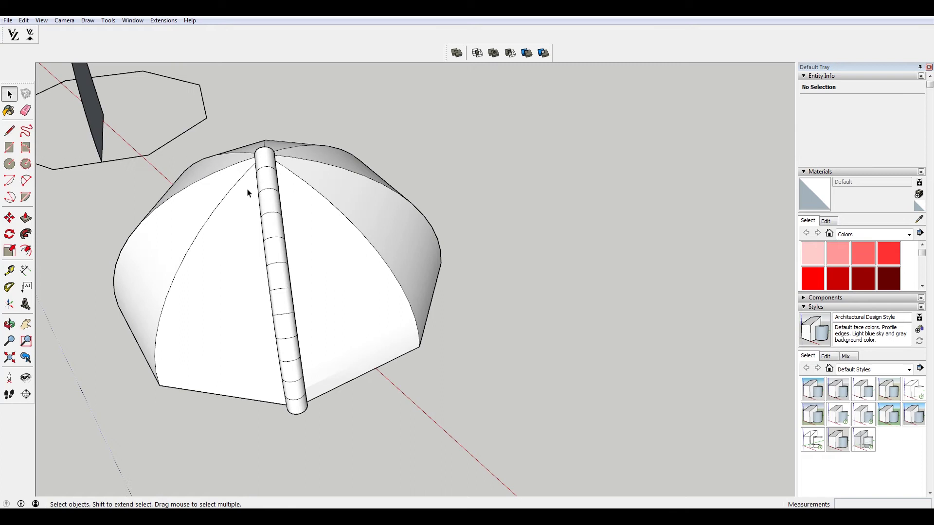
pyautogui.hotkey('ctrl', 't')
pyautogui.doubleClick(263, 160)
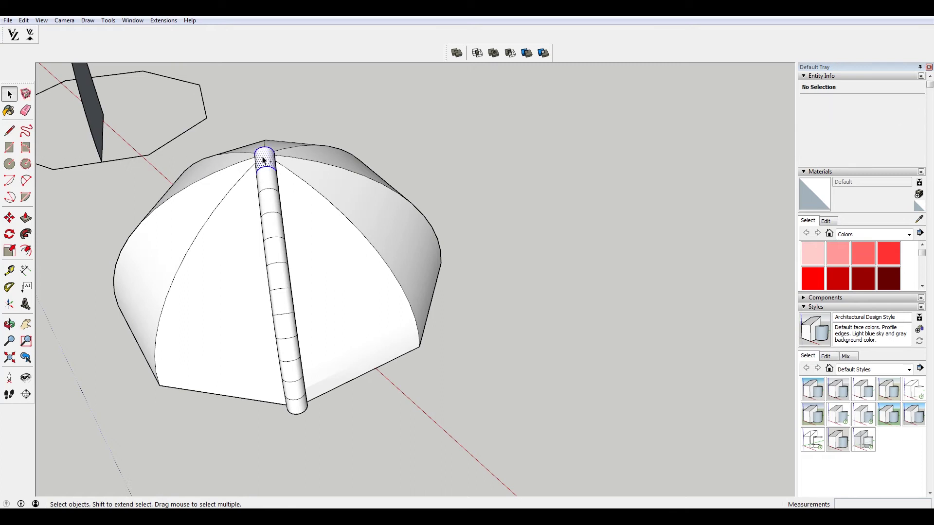
pyautogui.keyDown('ctrl'); pyautogui.doubleClick(272, 201); pyautogui.keyUp('ctrl')
pyautogui.keyDown('ctrl'); pyautogui.click(276, 255); pyautogui.keyUp('ctrl')
pyautogui.keyDown('ctrl'); pyautogui.click(281, 278); pyautogui.keyUp('ctrl')
pyautogui.keyDown('ctrl'); pyautogui.click(284, 301); pyautogui.keyUp('ctrl')
pyautogui.keyDown('ctrl'); pyautogui.click(287, 330); pyautogui.keyUp('ctrl')
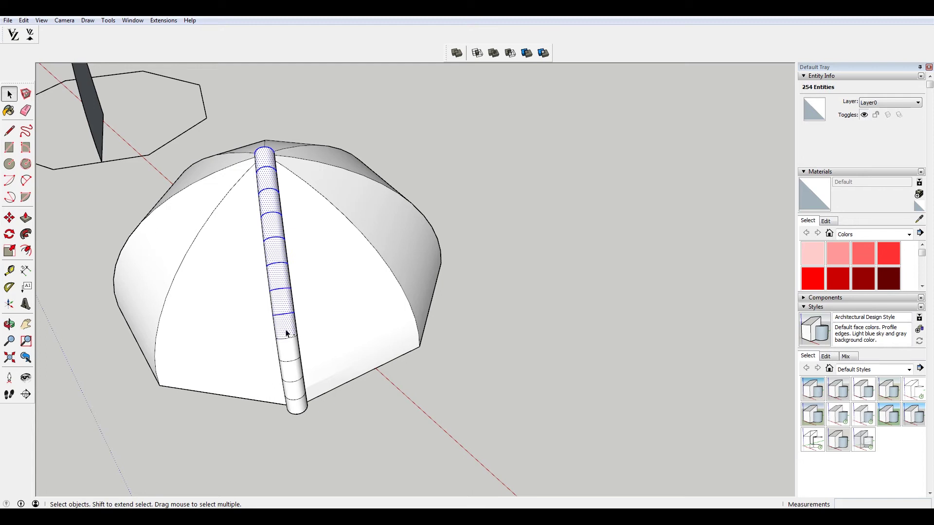
pyautogui.keyDown('ctrl'); pyautogui.click(292, 352); pyautogui.keyUp('ctrl')
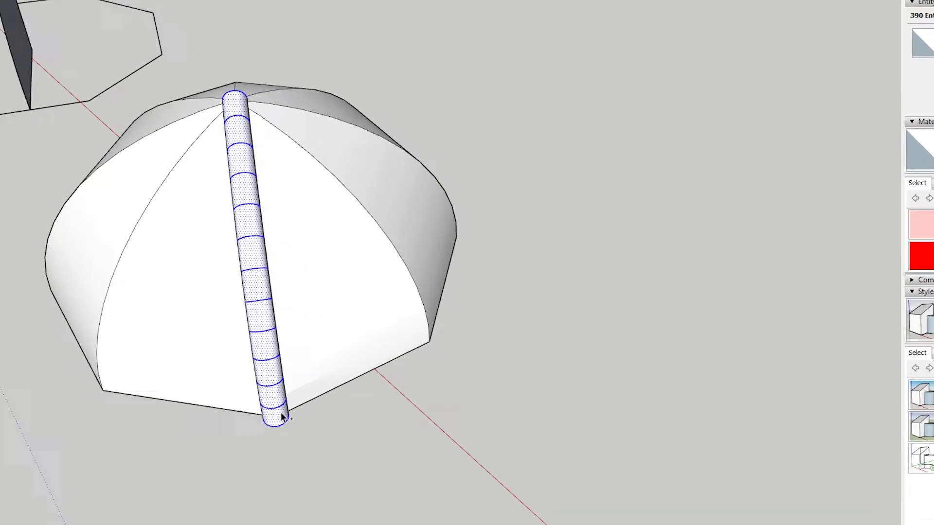
pyautogui.rightClick(302, 406)
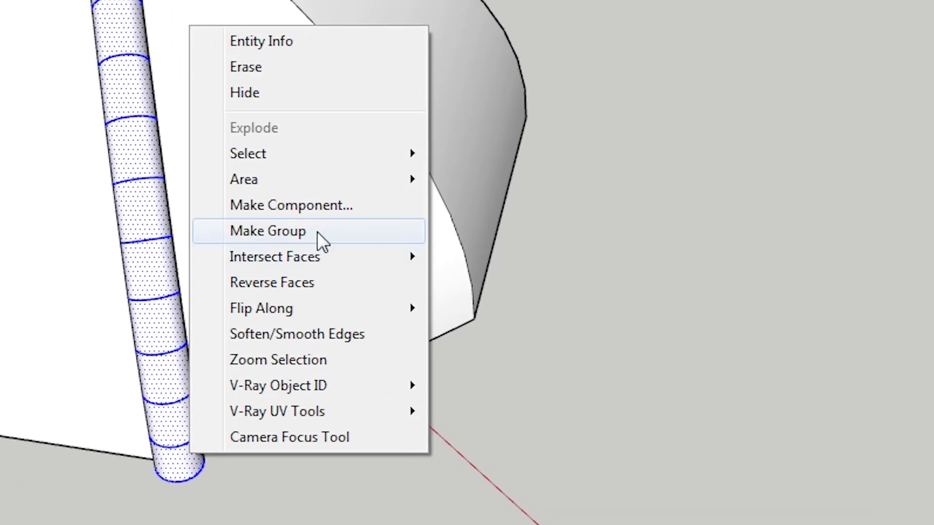
pyautogui.click(358, 315)
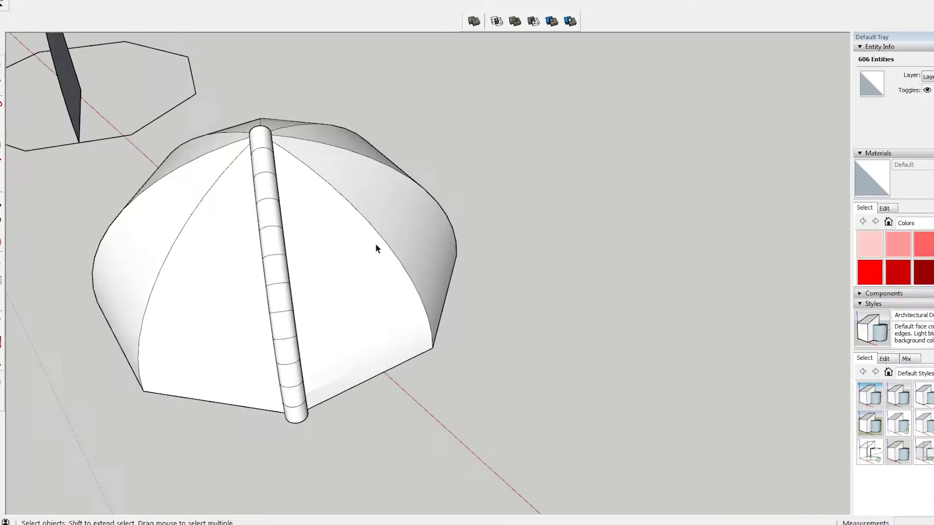
# Step: Convert the tubular rib into a component with the definition name Rib
pyautogui.rightClick(252, 139)
pyautogui.click(393, 288)
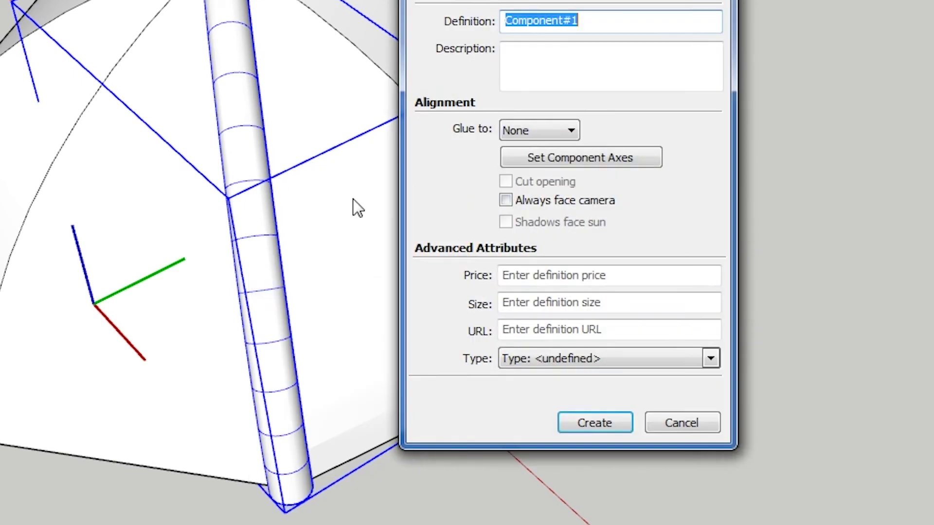
pyautogui.write('Rib')
pyautogui.press('Return')
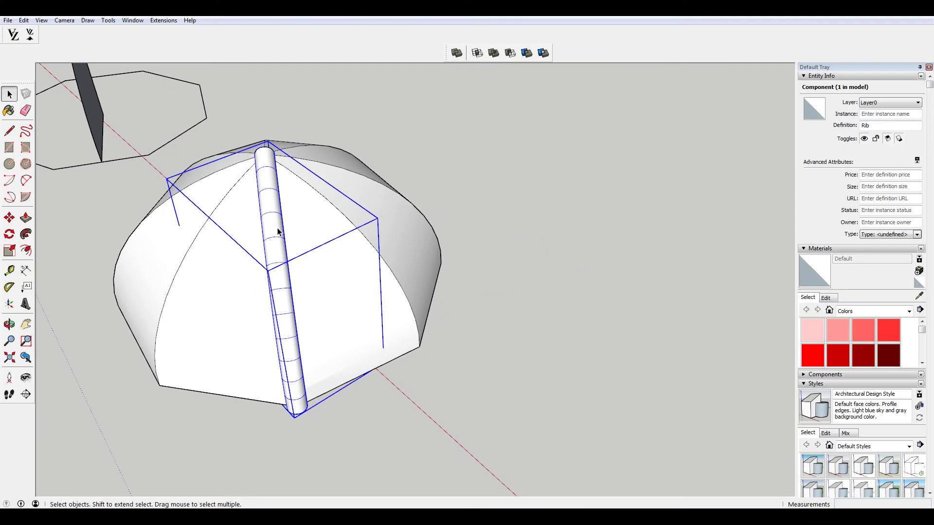
# Step: Soften all edges inside the Rib component with a 32-degree angle between normals and smooth normals enabled
pyautogui.doubleClick(277, 232)
pyautogui.hotkey('ctrl', 'a')
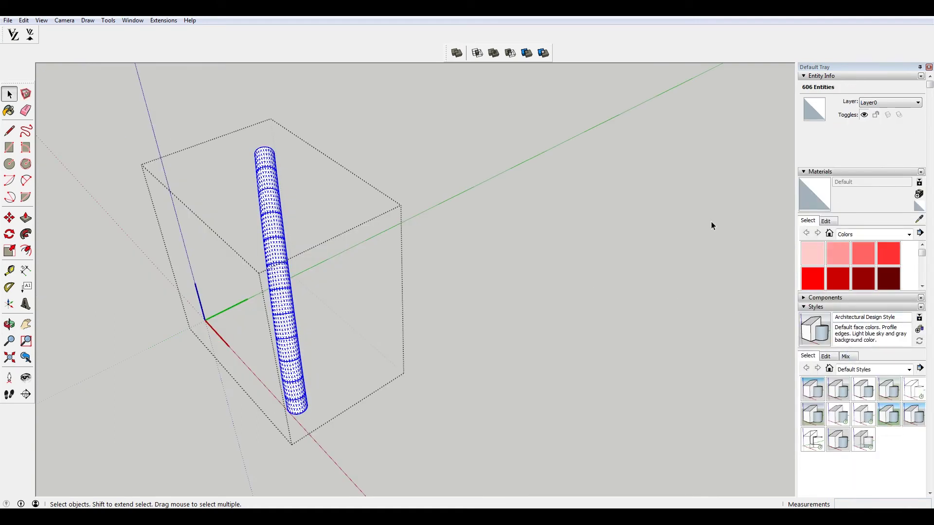
pyautogui.click(805, 174)
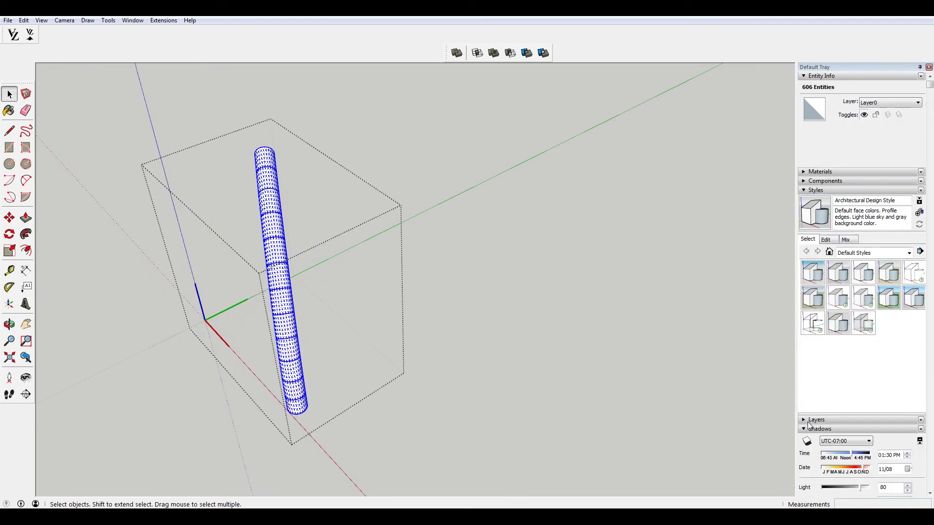
pyautogui.click(808, 191)
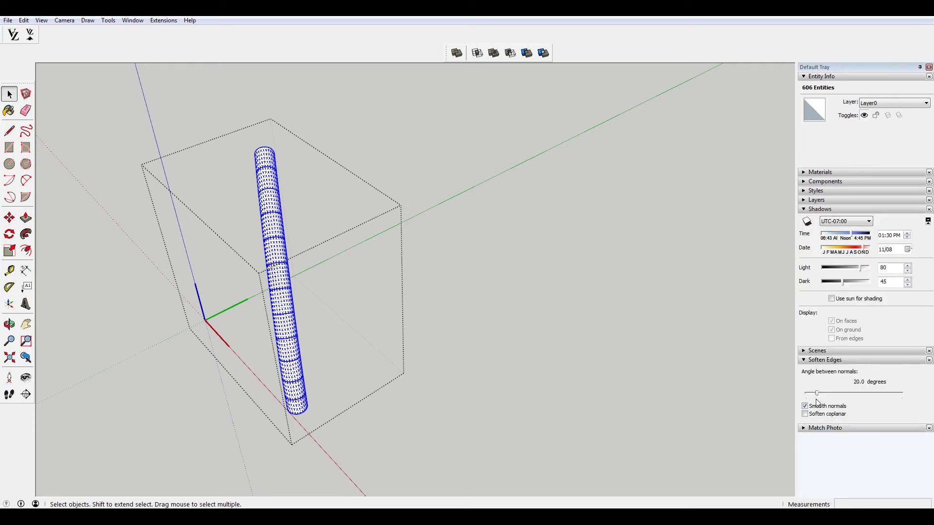
pyautogui.moveTo(821, 391); pyautogui.dragTo(819, 396)
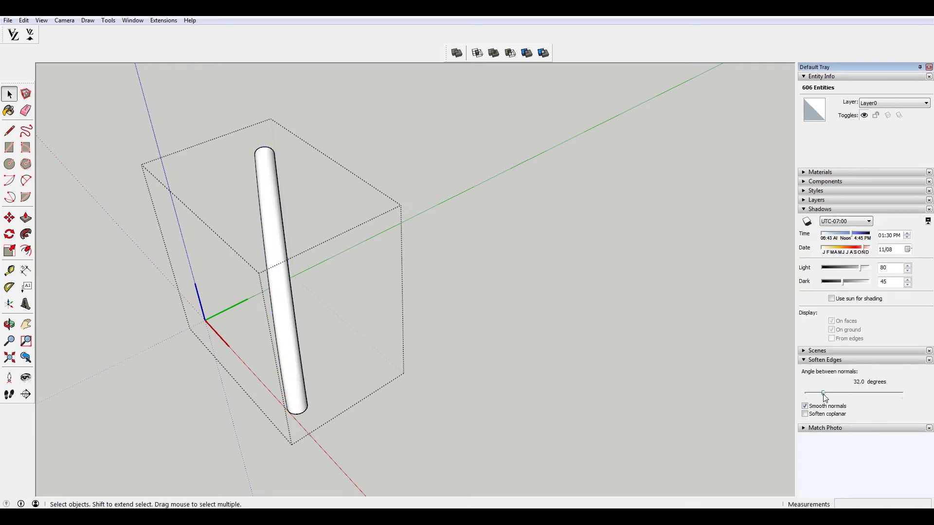
pyautogui.click(544, 275)
# Step: Rotate a copy of the Rib component around the dome's apex, from its base corner to the neighbouring corner
pyautogui.click(266, 208)
pyautogui.press('o')
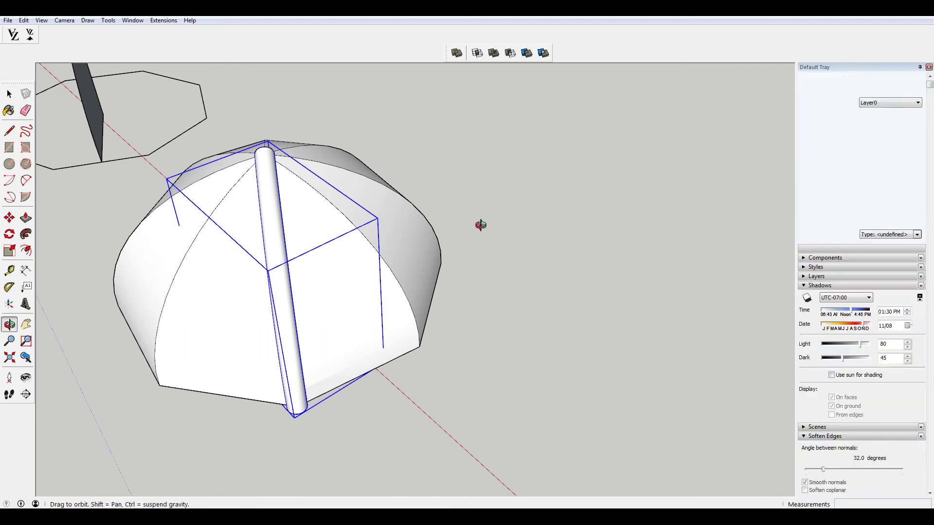
pyautogui.moveTo(480, 225); pyautogui.dragTo(378, 171, button='middle')
pyautogui.scroll(6, 488, 116)
pyautogui.moveTo(429, 63); pyautogui.dragTo(363, 135, button='middle')
pyautogui.scroll(-4, 337, 179)
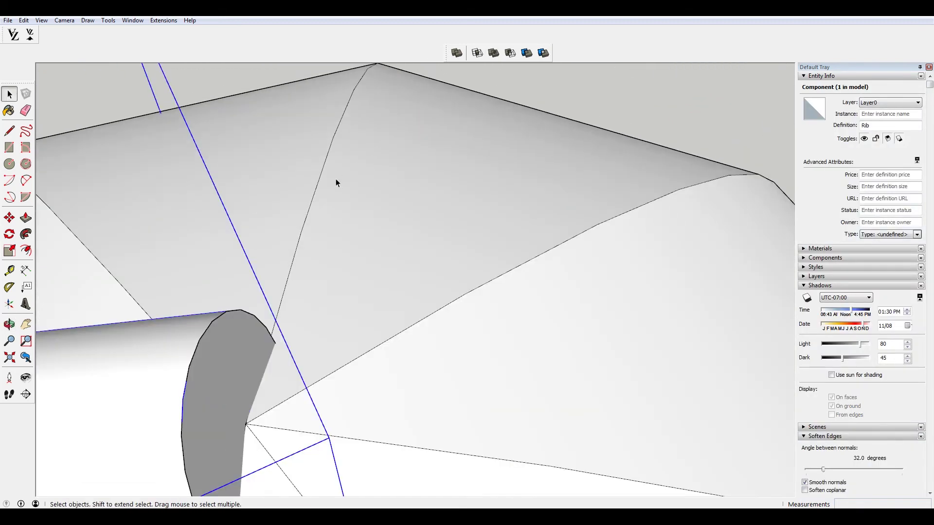
pyautogui.scroll(-1, 335, 179)
pyautogui.press('a')
pyautogui.press('q')
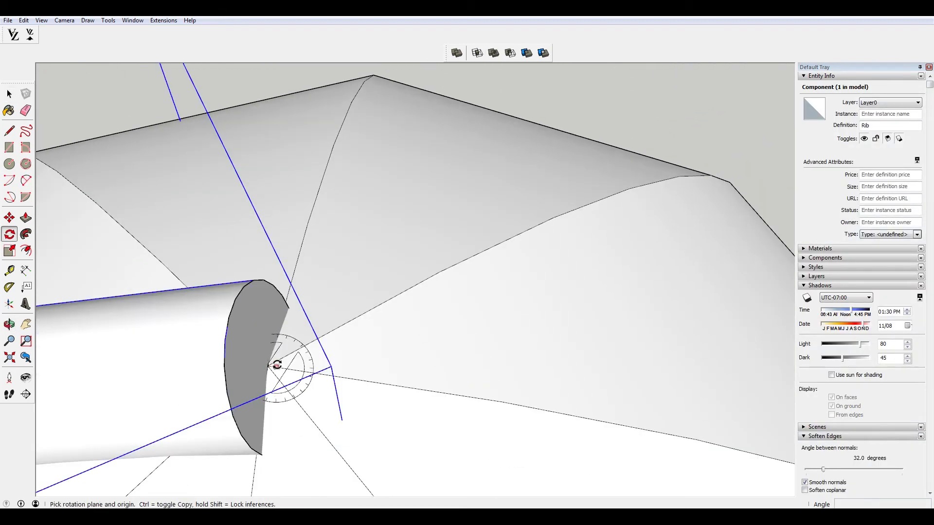
pyautogui.click(267, 365)
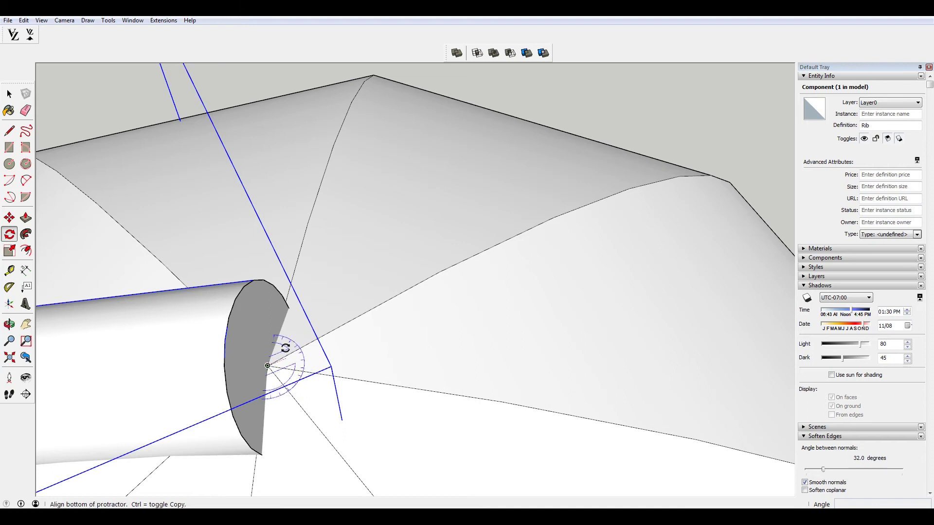
pyautogui.scroll(-5, 396, 292)
pyautogui.moveTo(395, 292); pyautogui.dragTo(331, 195, button='middle')
pyautogui.moveTo(356, 348); pyautogui.dragTo(421, 214, button='middle')
pyautogui.scroll(3, 356, 337)
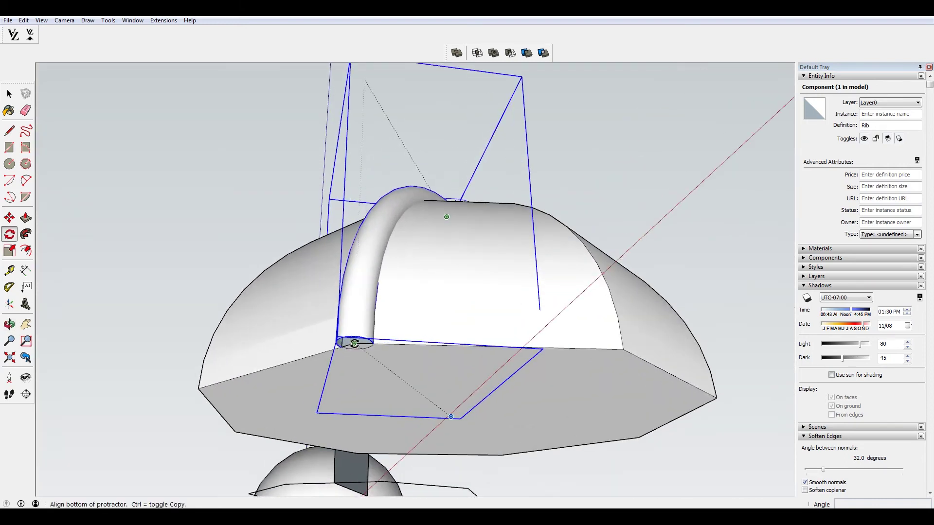
pyautogui.click(354, 343)
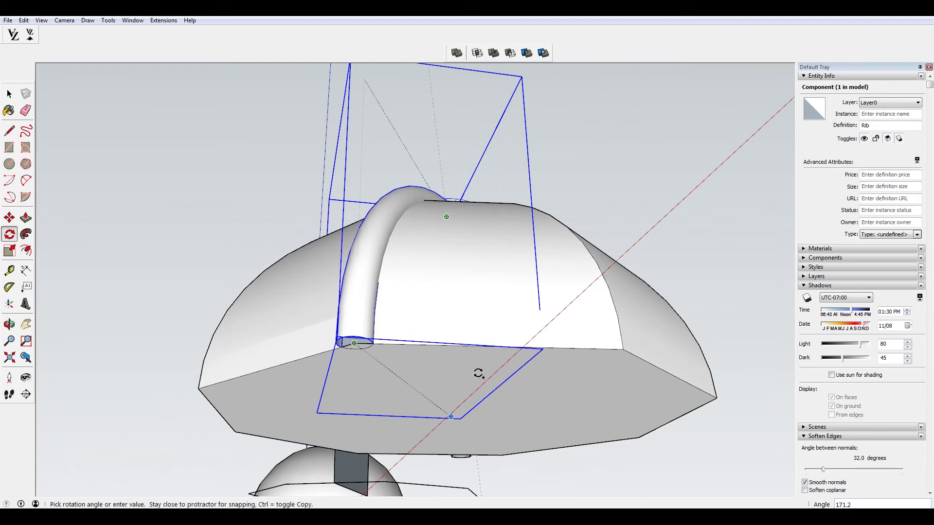
pyautogui.click(620, 350)
# Step: Multiply the rotated rib copy by seven (*7) so that every seam of the dome carries a rib
pyautogui.scroll(-5, 541, 269)
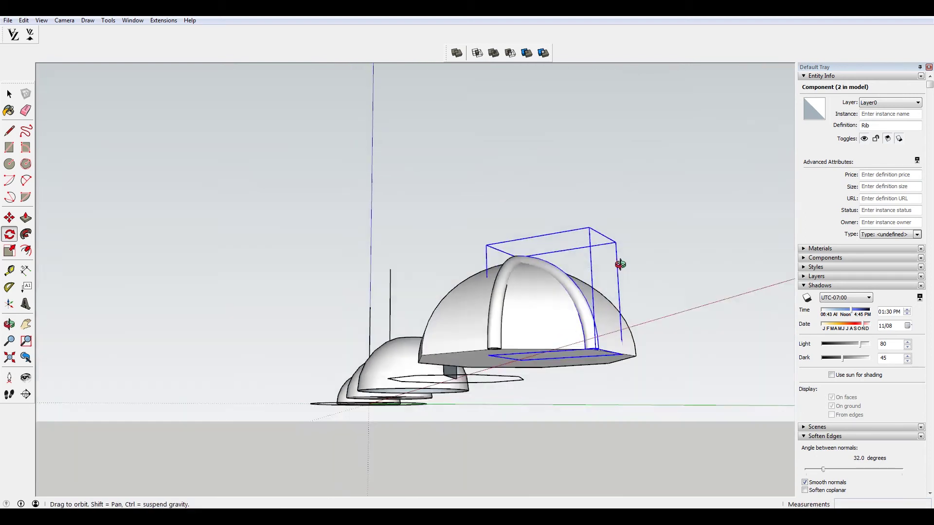
pyautogui.moveTo(677, 262); pyautogui.dragTo(535, 257, button='middle')
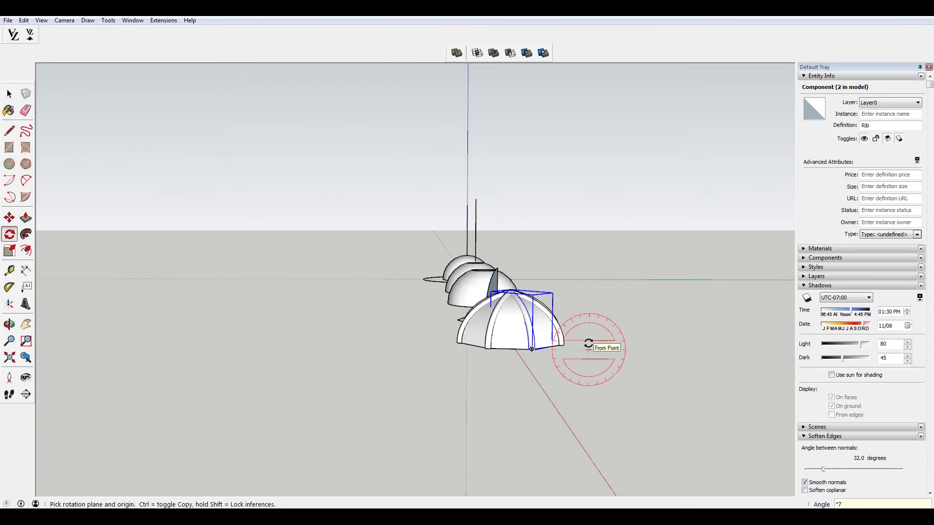
pyautogui.press('Return')
pyautogui.moveTo(572, 336); pyautogui.dragTo(663, 346, button='middle')
pyautogui.scroll(2, 547, 335)
pyautogui.press('space')
pyautogui.click(640, 325)
pyautogui.moveTo(587, 349); pyautogui.dragTo(624, 323, button='middle')
pyautogui.moveTo(625, 323); pyautogui.dragTo(559, 381)
pyautogui.press('space')
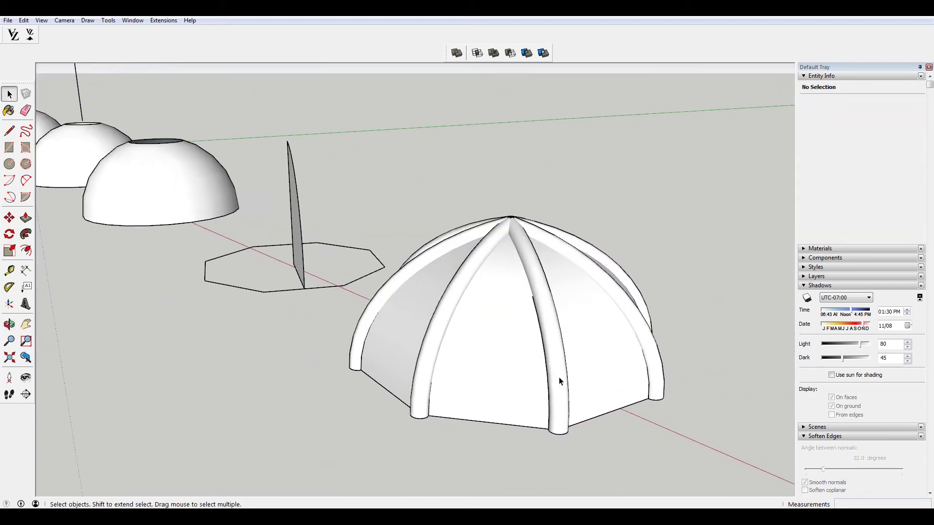
# Step: Draw an octagon with an inscribed radius of about 3' 4 7/8" on the red axis, beyond the ribbed dome
pyautogui.scroll(-5, 558, 382)
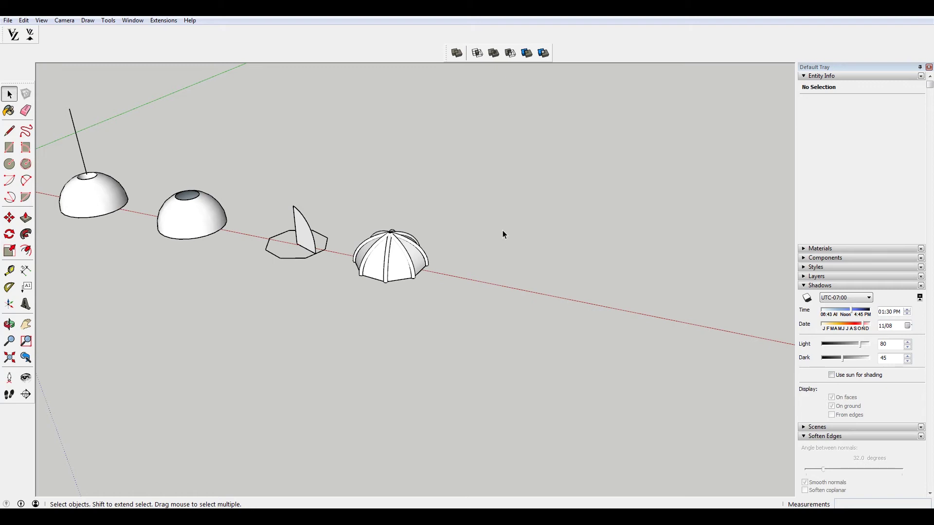
pyautogui.click(26, 164)
pyautogui.click(525, 286)
pyautogui.click(568, 286)
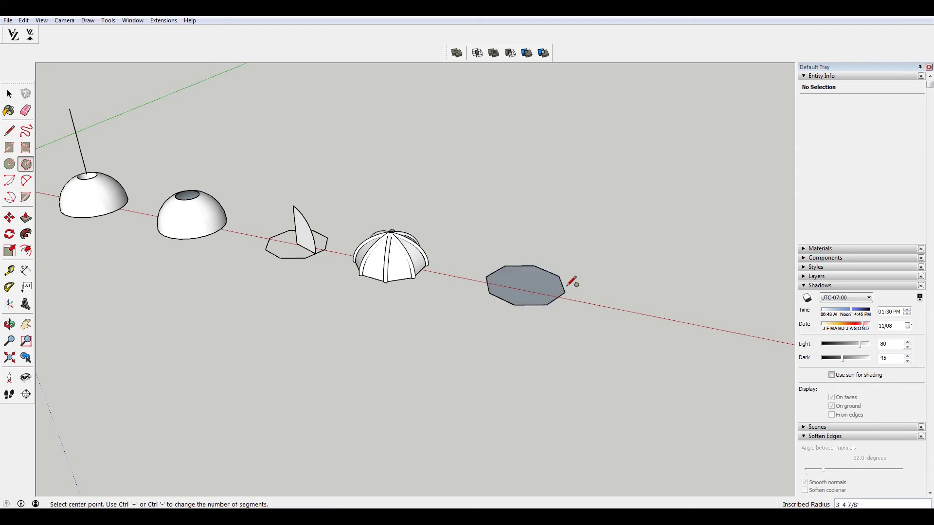
pyautogui.press('space')
# Step: Push/Pull the new octagon upward about 5' 11/16" into an eight-sided prism
pyautogui.scroll(3, 540, 286)
pyautogui.press('p')
pyautogui.moveTo(538, 286); pyautogui.dragTo(545, 193)
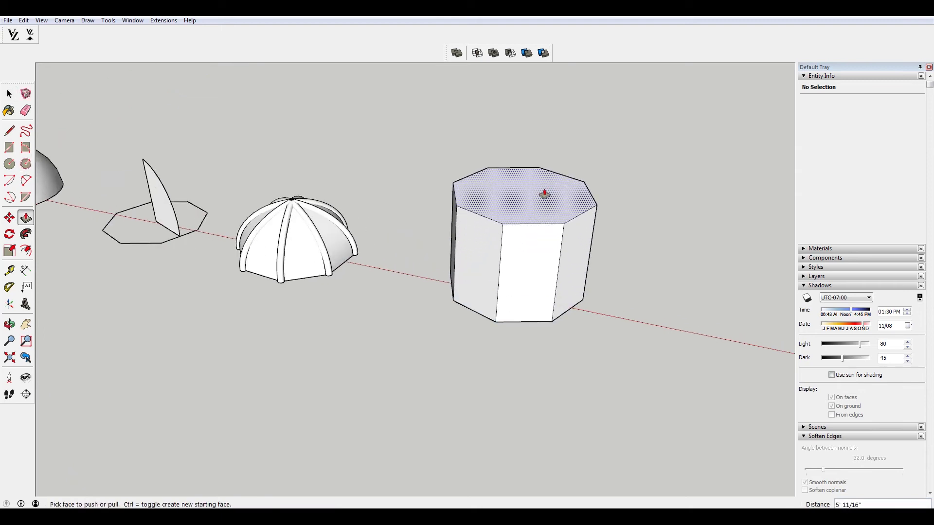
pyautogui.press('space')
# Step: Copy the prism's top octagon outline down to the base corner and divide the span by four (/4) to create intermediate rings
pyautogui.click(572, 218)
pyautogui.press('m')
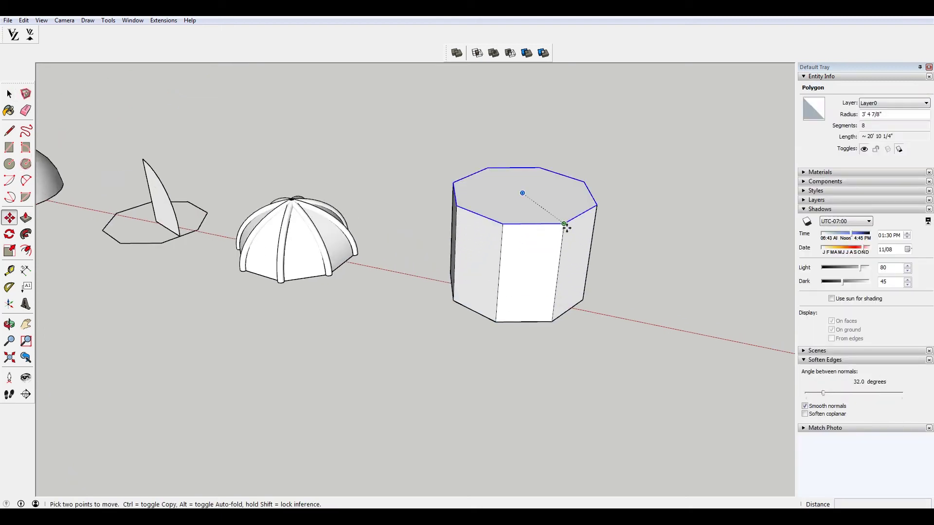
pyautogui.click(564, 224)
pyautogui.press('ctrl')
pyautogui.click(552, 322)
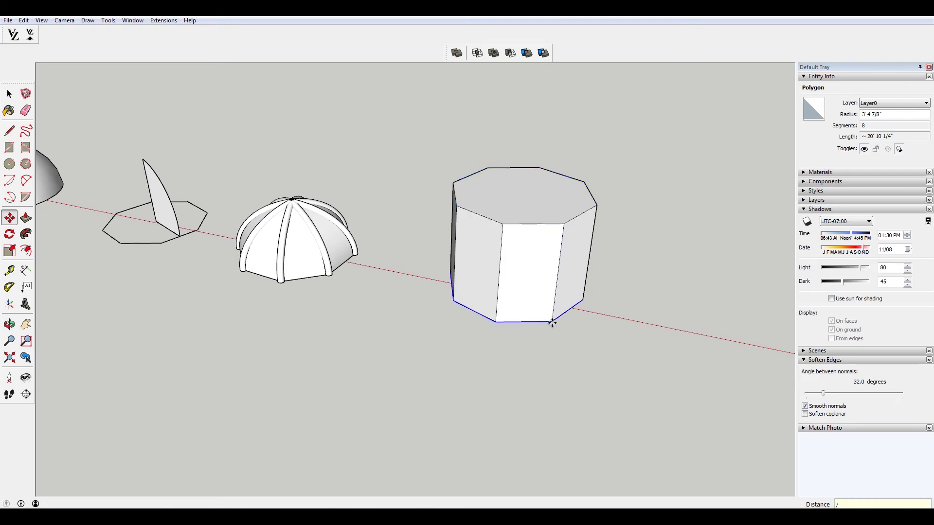
pyautogui.write('/4')
pyautogui.press('Return')
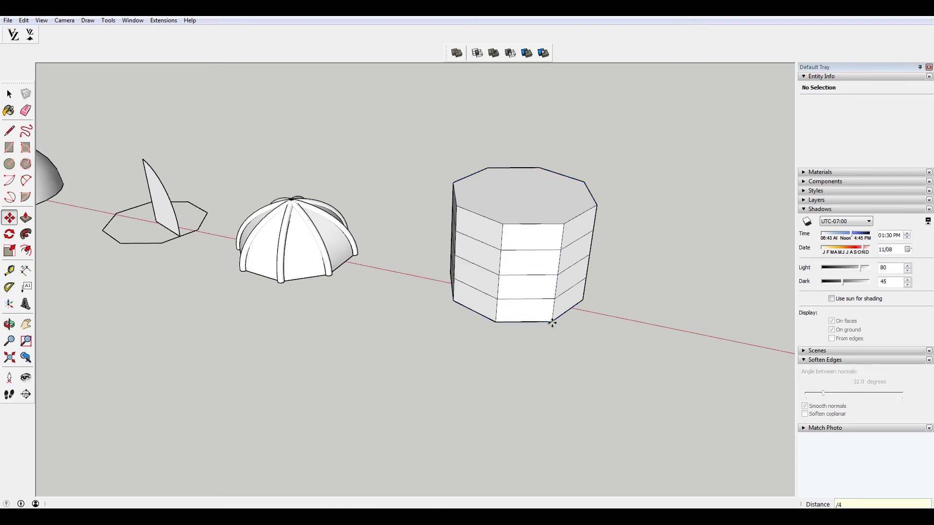
# Step: Scale the prism's top octagon uniformly about its centre by 0.50
pyautogui.scroll(2, 551, 322)
pyautogui.press('space')
pyautogui.click(538, 312)
pyautogui.scroll(2, 597, 326)
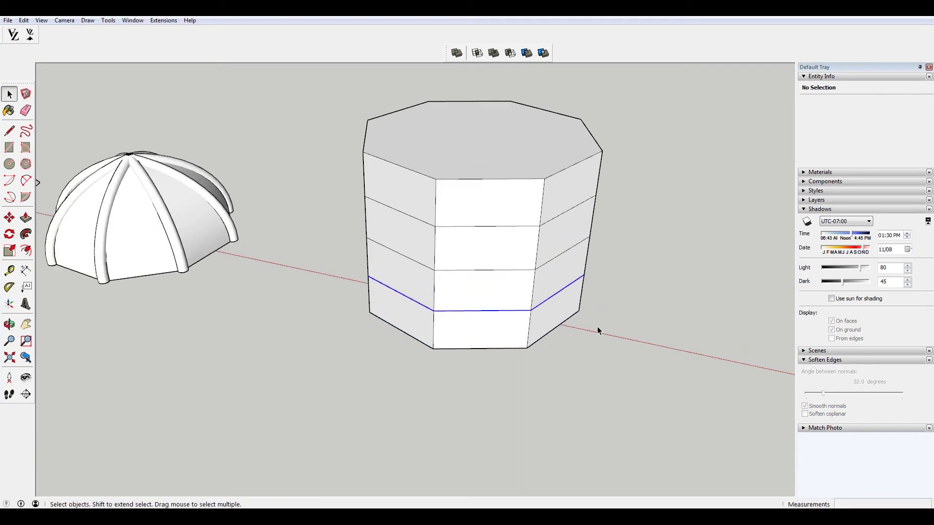
pyautogui.press('s')
pyautogui.press('space')
pyautogui.click(547, 180)
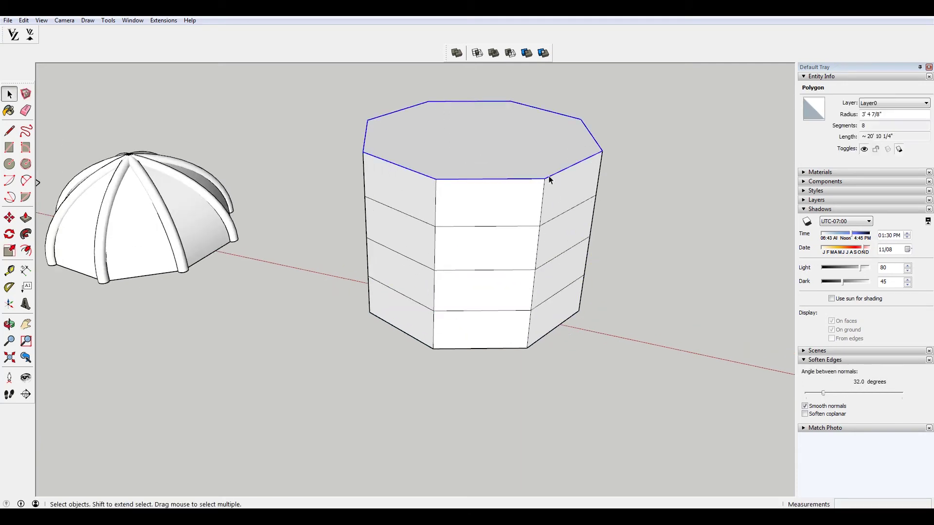
pyautogui.press('s')
pyautogui.moveTo(579, 201); pyautogui.dragTo(520, 158)
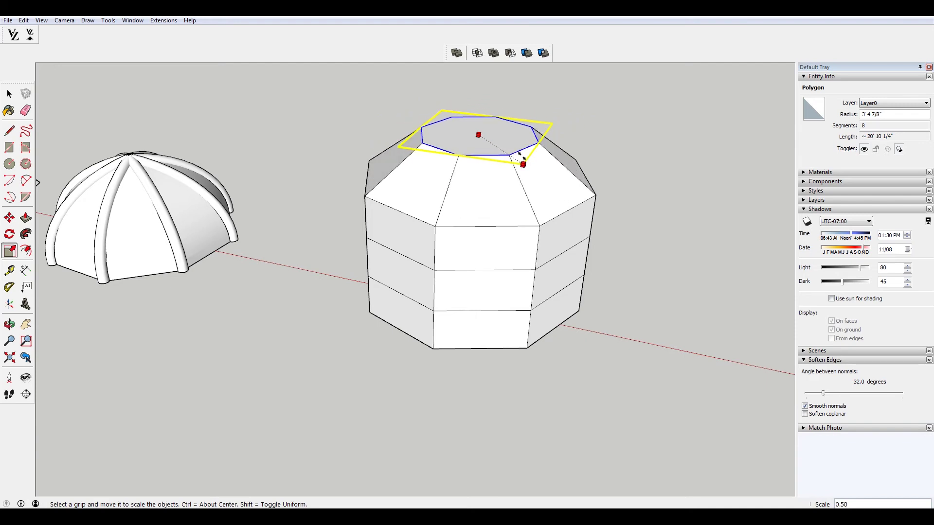
# Step: Scale the next two rings below the top about their centres, to radii of about 2' 5 13/16" and 3'
pyautogui.press('space')
pyautogui.press('s')
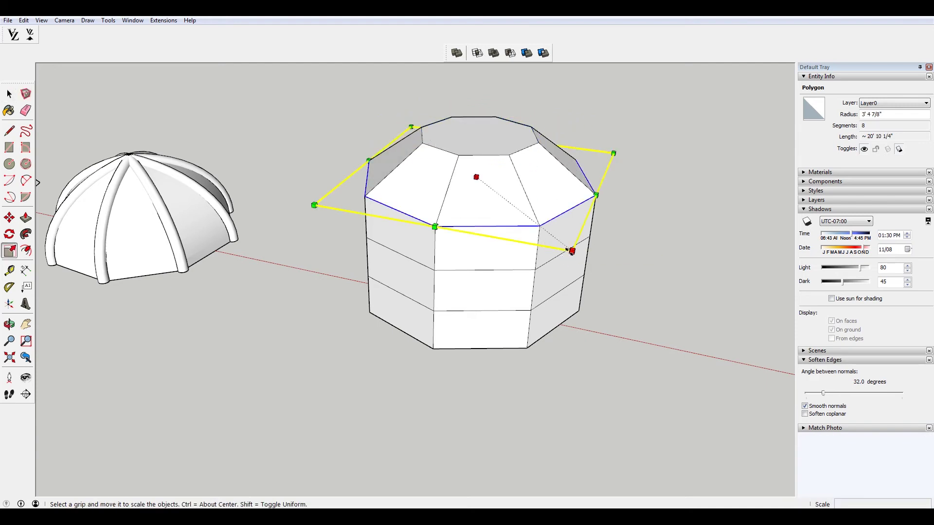
pyautogui.moveTo(572, 251); pyautogui.dragTo(542, 227)
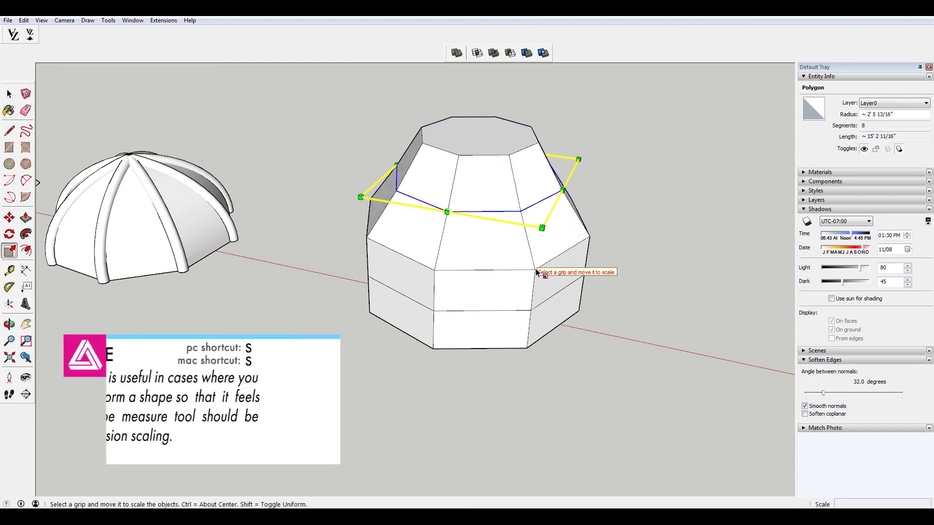
pyautogui.press('space')
pyautogui.click(536, 270)
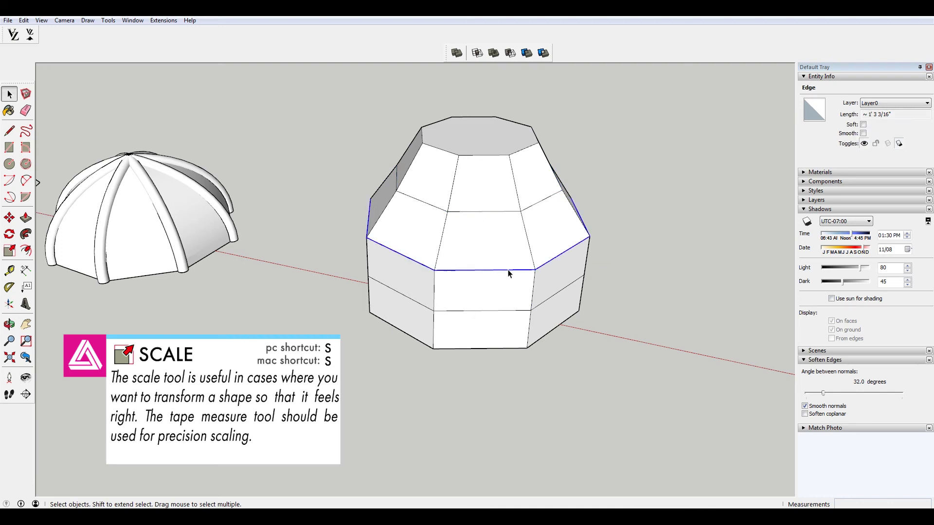
pyautogui.press('s')
pyautogui.moveTo(562, 293)
pyautogui.keyDown('ctrl'); pyautogui.mouseDown()
pyautogui.moveTo(546, 278)
pyautogui.moveTo(553, 286)
pyautogui.mouseUp(); pyautogui.keyUp('ctrl')
# Step: Scale the ring just above the base slightly inward about its centre, to a radius of about 3' 4 7/16"
pyautogui.press('space')
pyautogui.moveTo(519, 311); pyautogui.dragTo(462, 287, button='middle')
pyautogui.click(461, 289)
pyautogui.press('s')
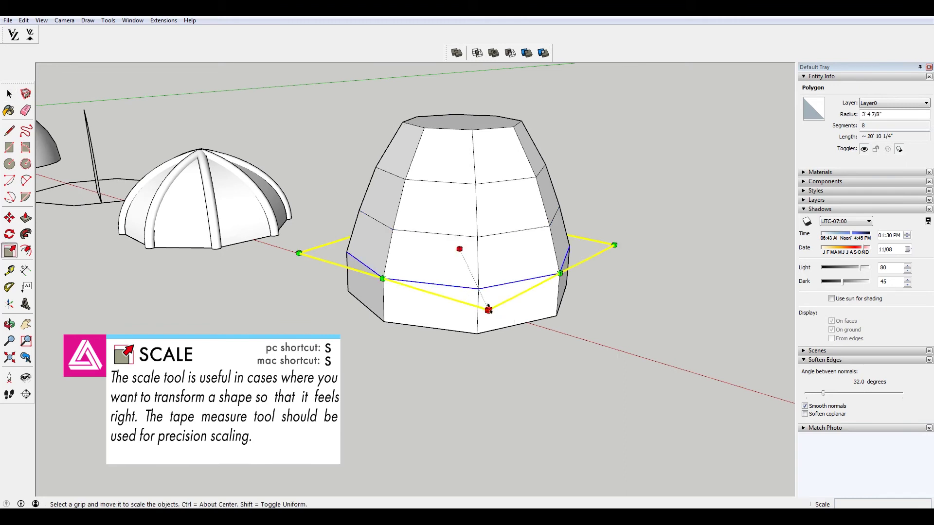
pyautogui.keyDown('ctrl'); pyautogui.moveTo(489, 310); pyautogui.dragTo(488, 309); pyautogui.keyUp('ctrl')
pyautogui.press('space')
# Step: Select the whole stepped dome and scale its height along the blue axis by about 0.37
pyautogui.click(499, 223)
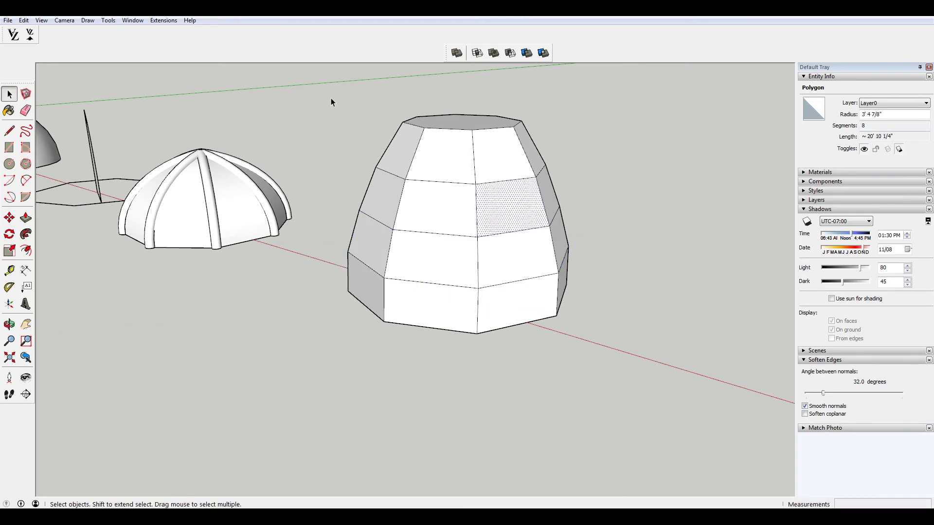
pyautogui.moveTo(331, 102); pyautogui.dragTo(651, 388)
pyautogui.press('s')
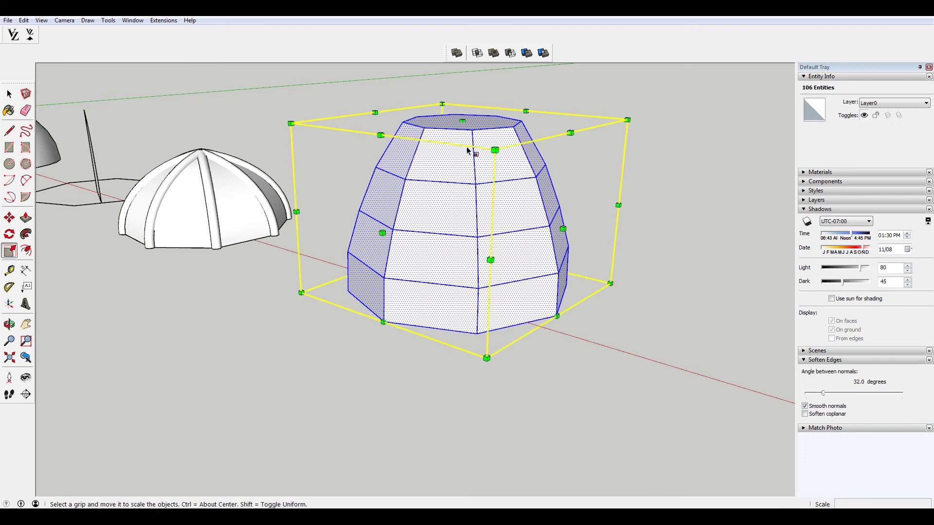
pyautogui.moveTo(462, 121); pyautogui.dragTo(459, 229)
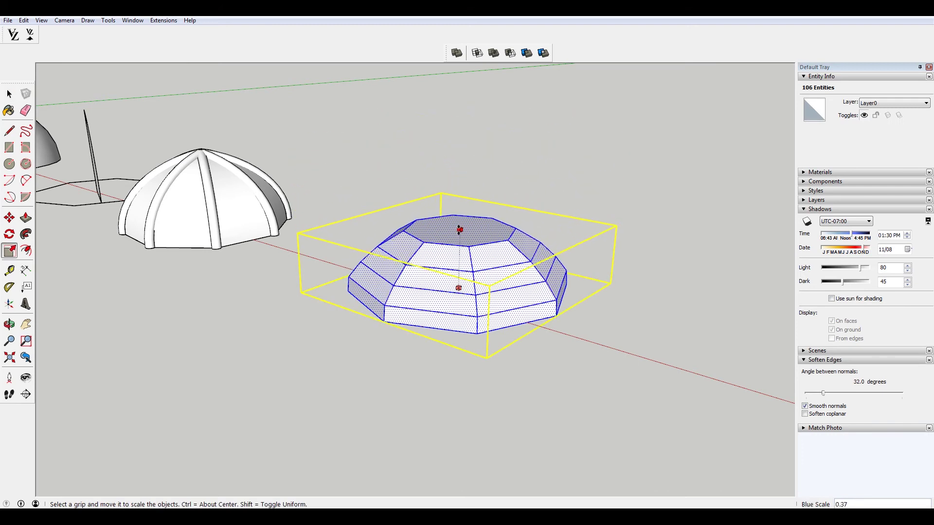
# Step: Scale the flattened dome's top octagon about its centre to a radius of about 8 3/8"
pyautogui.press('space')
pyautogui.click(459, 232)
pyautogui.press('s')
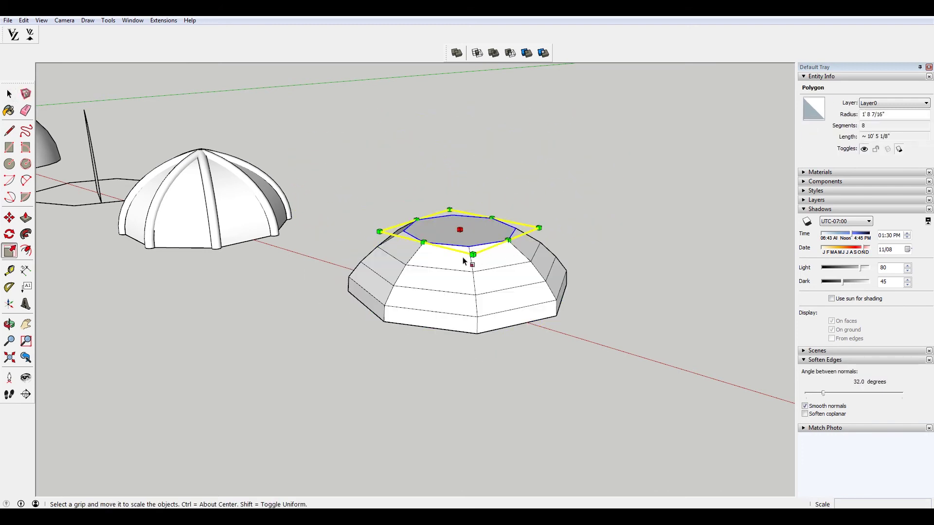
pyautogui.moveTo(462, 259); pyautogui.dragTo(465, 240)
# Step: Scale the ring just below the top octagon inward about its centre, to a radius of about 2' 1 3/8"
pyautogui.press('space')
pyautogui.click(466, 270)
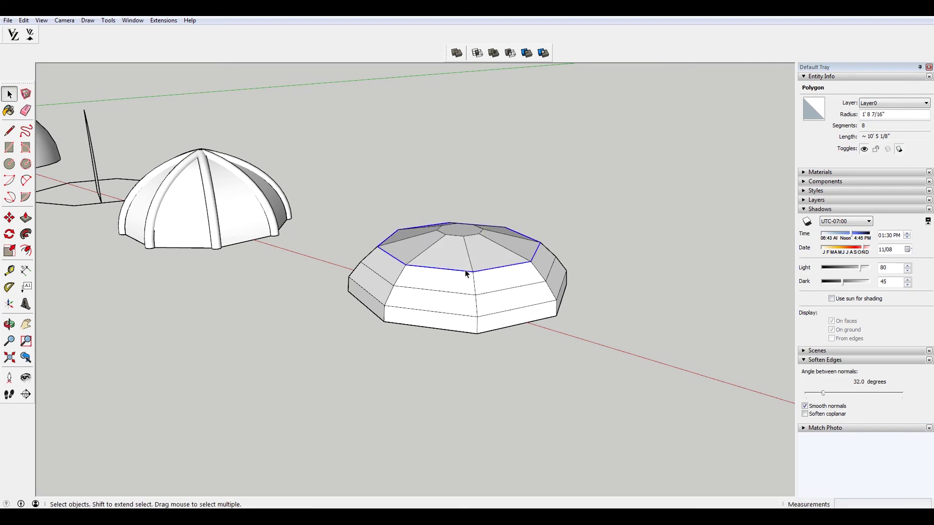
pyautogui.click(456, 257)
pyautogui.moveTo(456, 258); pyautogui.dragTo(411, 245, button='middle')
pyautogui.press('s')
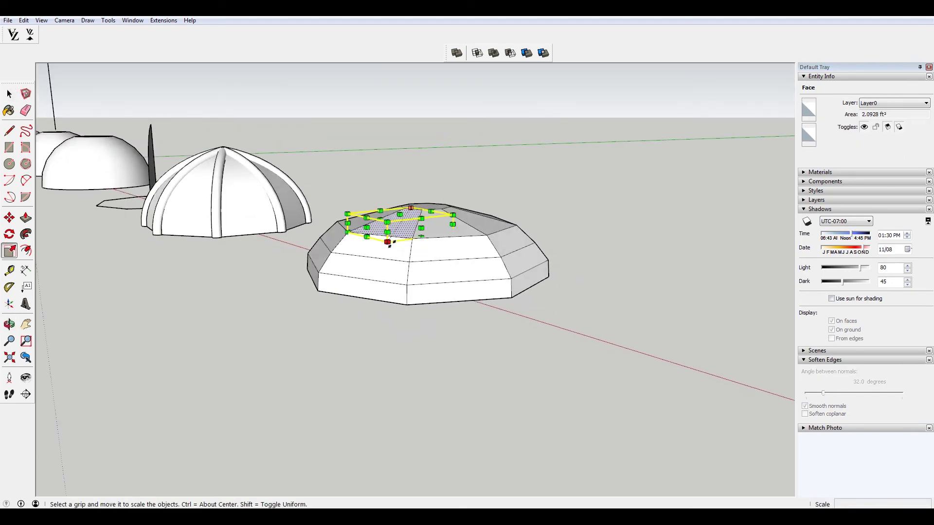
pyautogui.press('space')
pyautogui.click(408, 239)
pyautogui.press('s')
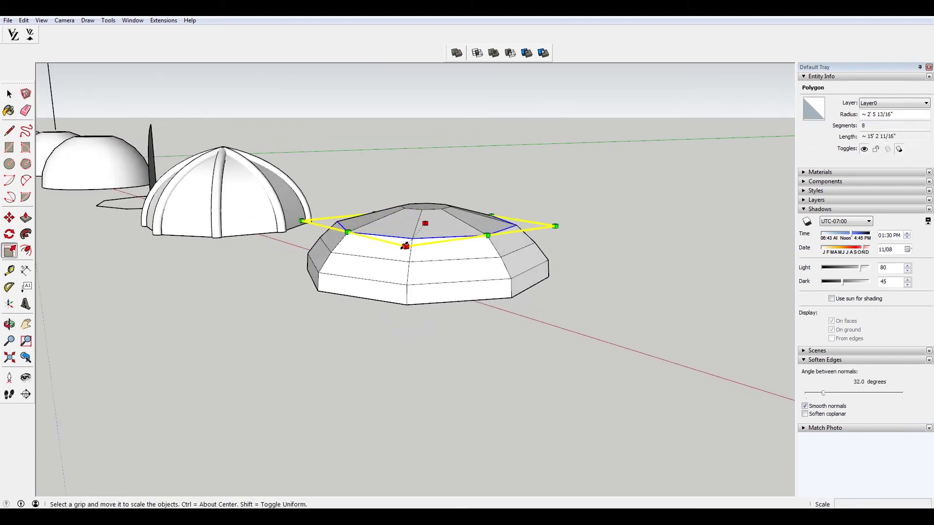
pyautogui.moveTo(406, 245); pyautogui.dragTo(409, 242)
# Step: Scale the small octagon at the dome's crown about its centre by another 0.50
pyautogui.moveTo(410, 241); pyautogui.dragTo(420, 332, button='middle')
pyautogui.press('space')
pyautogui.click(428, 264)
pyautogui.press('s')
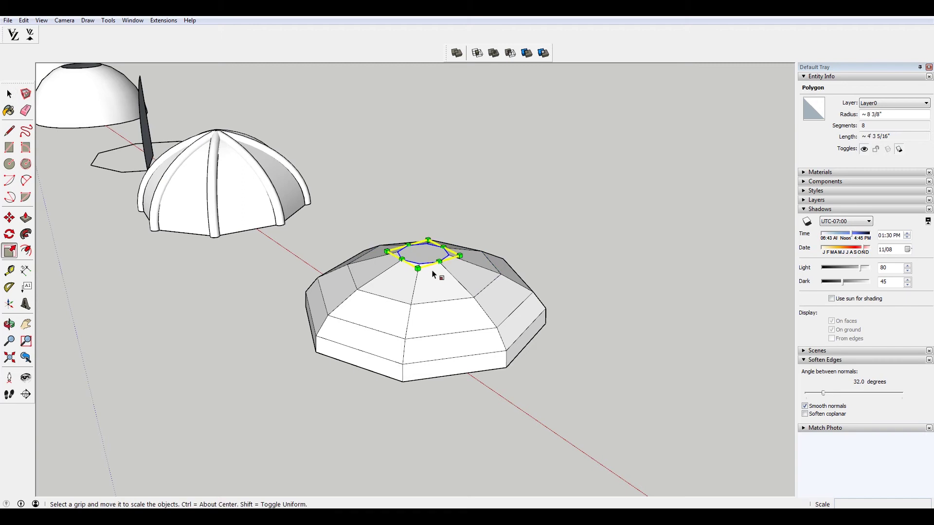
pyautogui.keyDown('ctrl'); pyautogui.moveTo(416, 268); pyautogui.dragTo(420, 263); pyautogui.keyUp('ctrl')
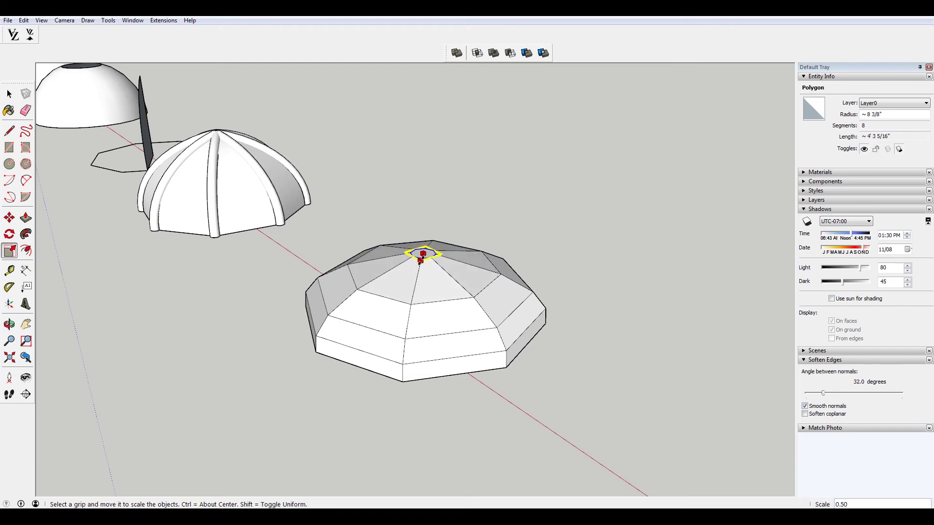
# Step: Select the octagonal ring just above the dome's base
pyautogui.press('space')
pyautogui.click(415, 337)
pyautogui.moveTo(415, 337); pyautogui.dragTo(486, 317, button='middle')
pyautogui.scroll(2, 578, 234)
pyautogui.click(485, 316)
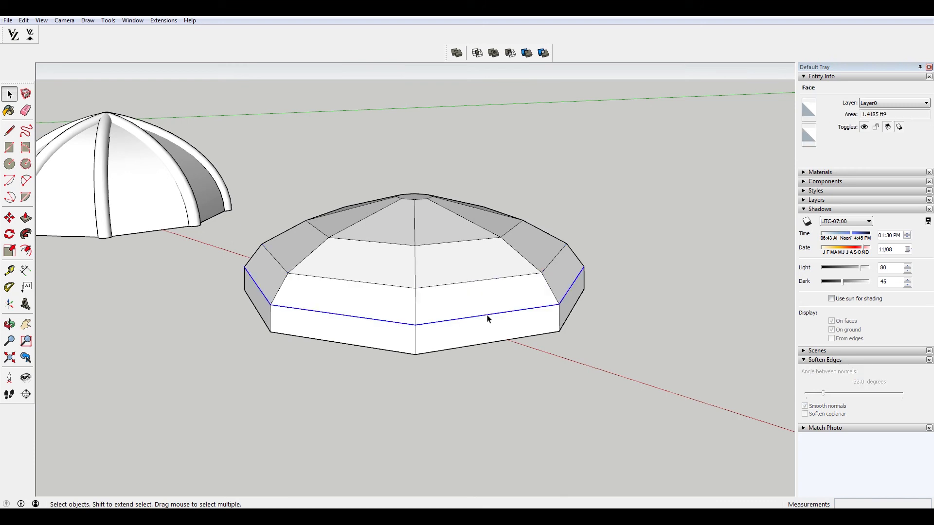
pyautogui.press('s')
pyautogui.press('q')
pyautogui.moveTo(466, 255); pyautogui.dragTo(440, 223, button='middle')
pyautogui.press('space')
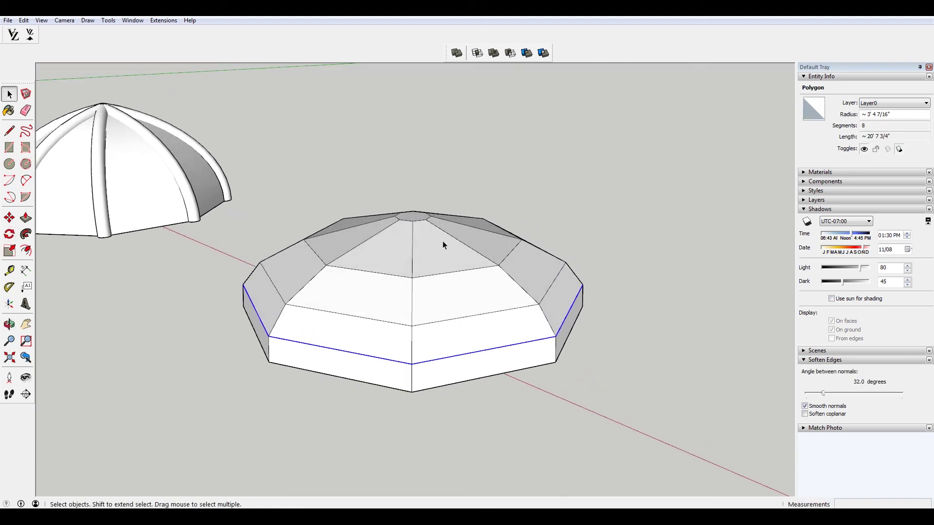
# Step: Draw a vertical reference line from the base octagon's centre up through the crown, extending above the dome
pyautogui.press('l')
pyautogui.moveTo(435, 386); pyautogui.dragTo(520, 126, button='middle')
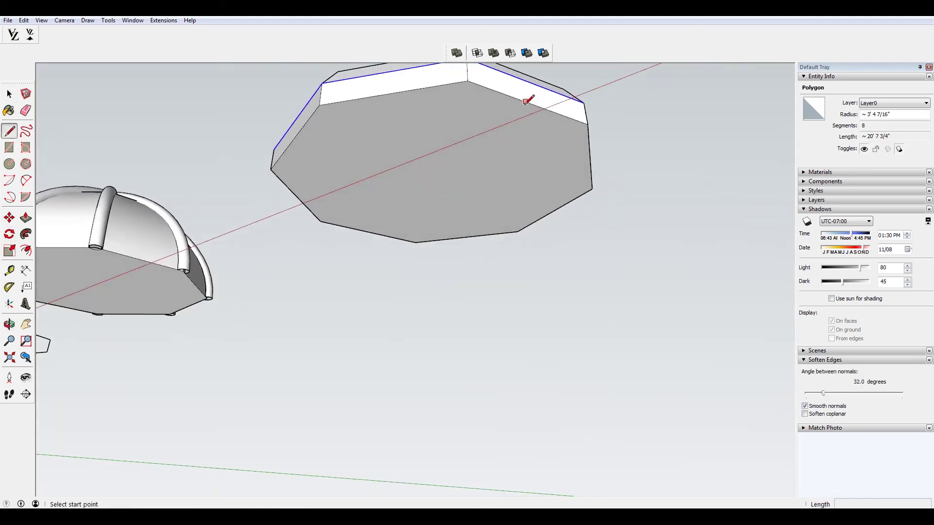
pyautogui.click(590, 159)
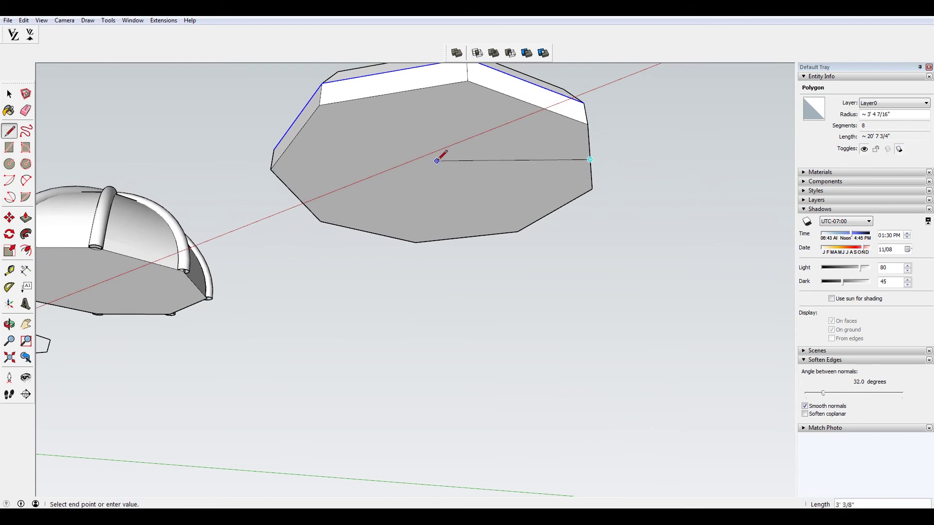
pyautogui.click(437, 178)
pyautogui.moveTo(436, 178); pyautogui.dragTo(492, 335, button='middle')
# Step: Try to rotate the ring just above the base around the vertical reference line
pyautogui.press('q')
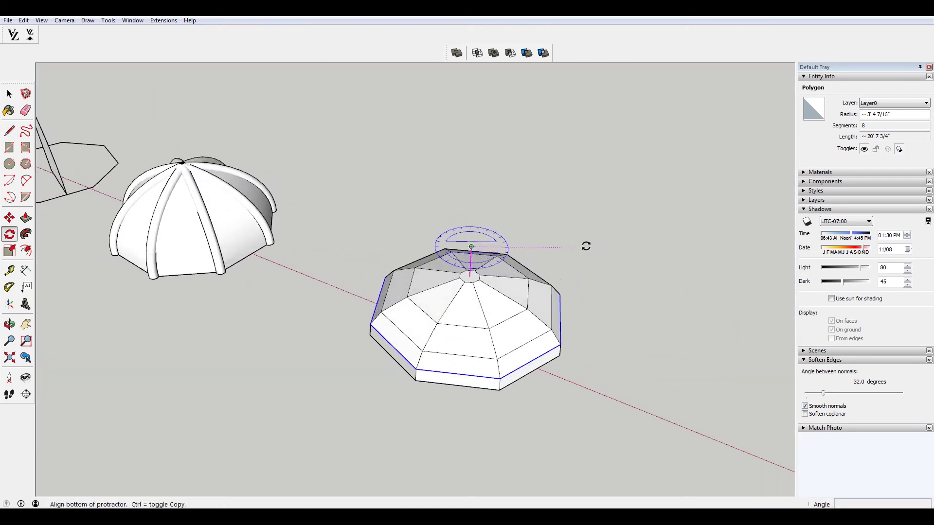
pyautogui.click(631, 238)
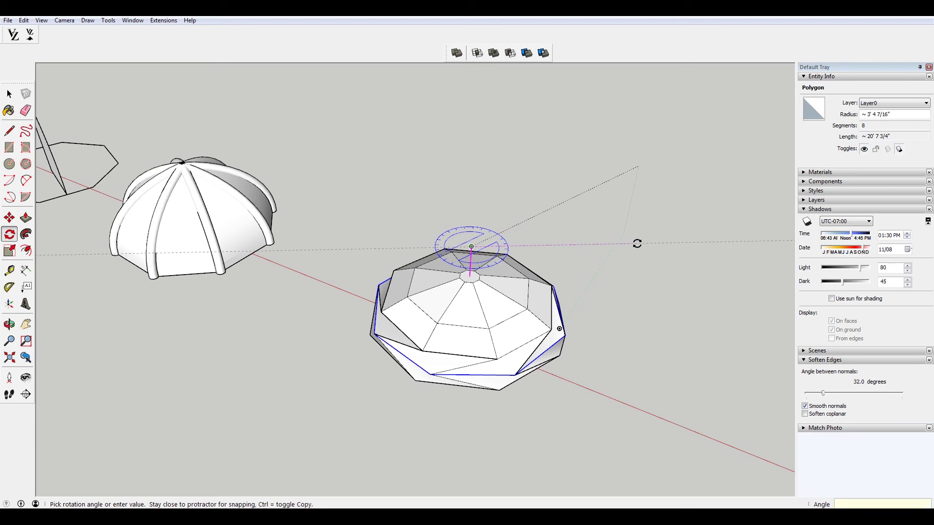
pyautogui.press('Return')
pyautogui.moveTo(637, 244); pyautogui.dragTo(463, 242, button='middle')
pyautogui.press('space')
# Step: Select all four rings above the base, including the crown octagon, and rotate them 5 degrees around the vertical reference line
pyautogui.click(481, 287)
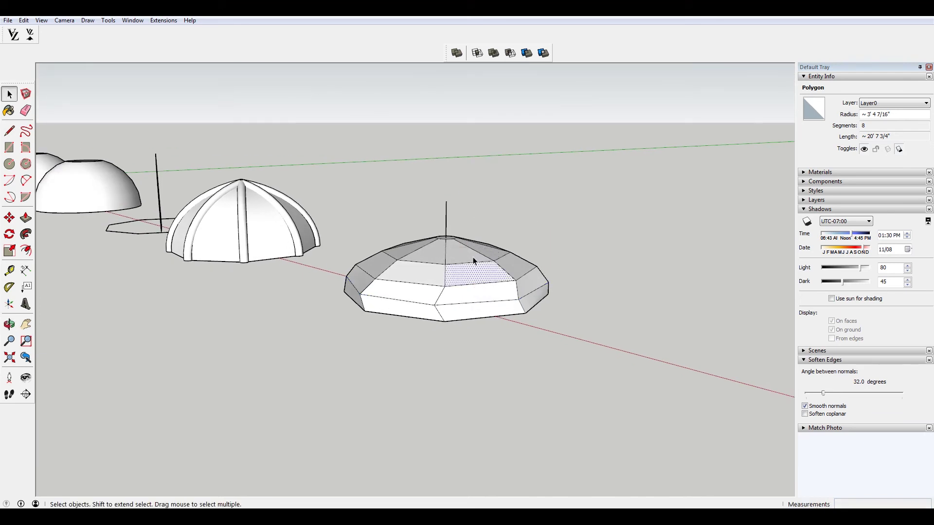
pyautogui.moveTo(486, 290); pyautogui.dragTo(493, 335, button='middle')
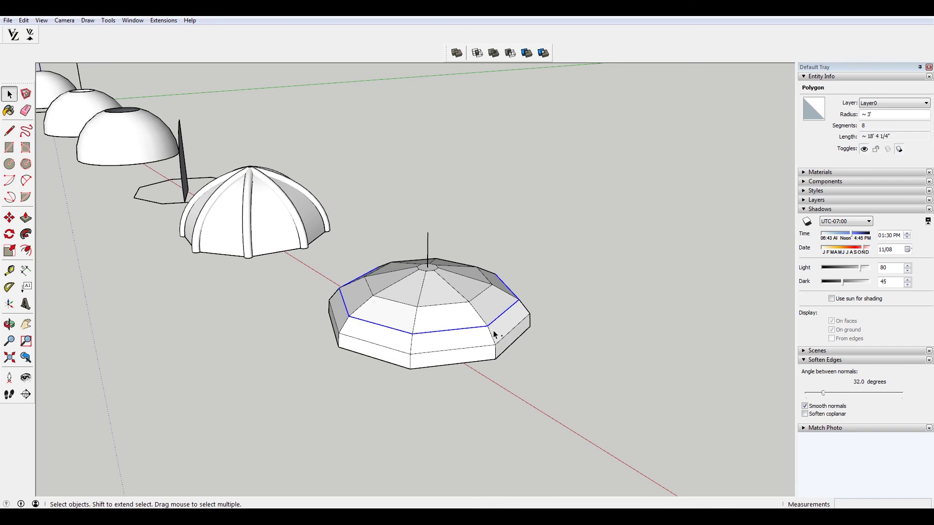
pyautogui.click(462, 348)
pyautogui.keyDown('ctrl'); pyautogui.click(463, 329); pyautogui.keyUp('ctrl')
pyautogui.keyDown('ctrl'); pyautogui.click(454, 304); pyautogui.keyUp('ctrl')
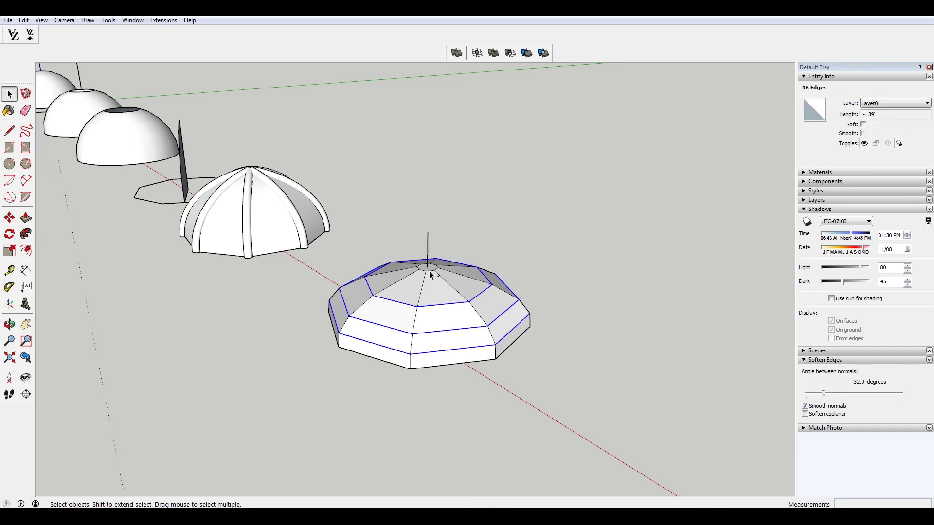
pyautogui.keyDown('ctrl'); pyautogui.click(429, 270); pyautogui.keyUp('ctrl')
pyautogui.press('q')
pyautogui.click(428, 232)
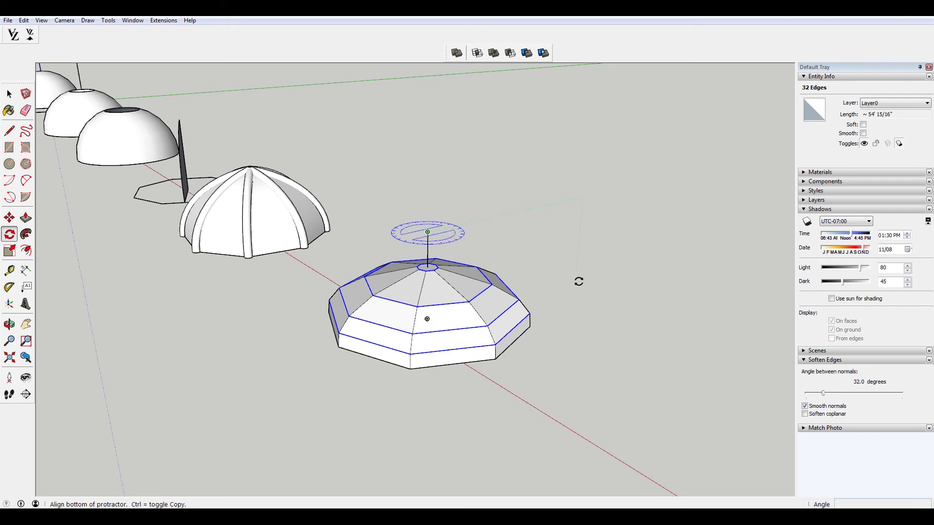
pyautogui.click(600, 269)
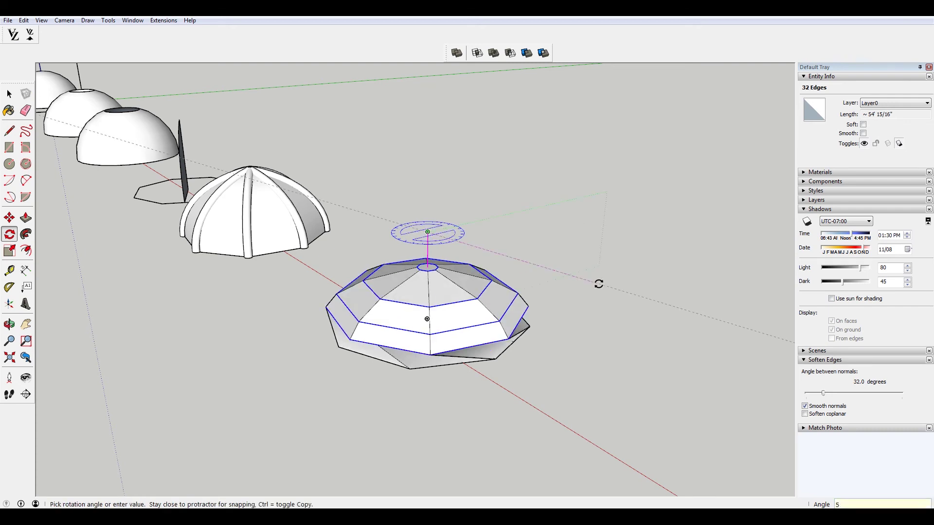
pyautogui.press('Return')
pyautogui.press('space')
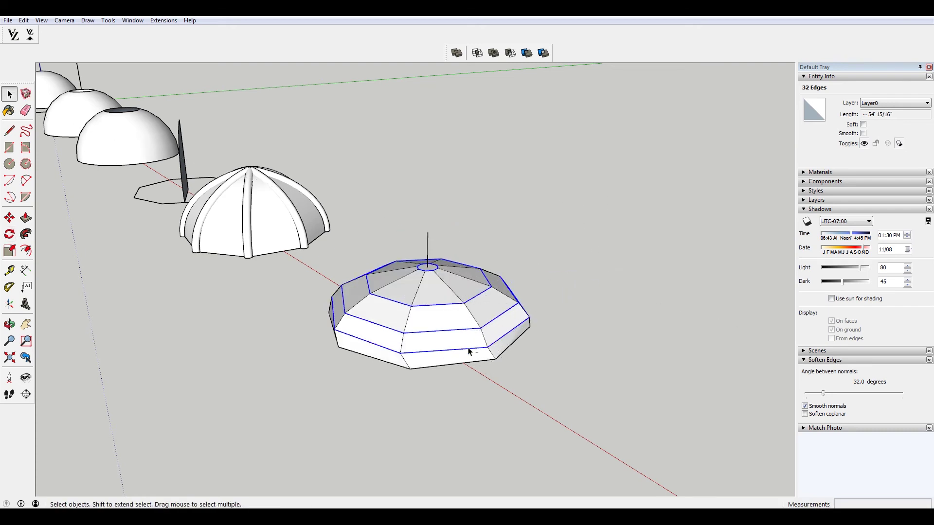
# Step: Deselect the lowest ring and rotate the remaining three rings another 5 degrees around the vertical reference line
pyautogui.keyDown('shift'); pyautogui.click(469, 349); pyautogui.keyUp('shift')
pyautogui.press('q')
pyautogui.click(427, 232)
pyautogui.click(583, 232)
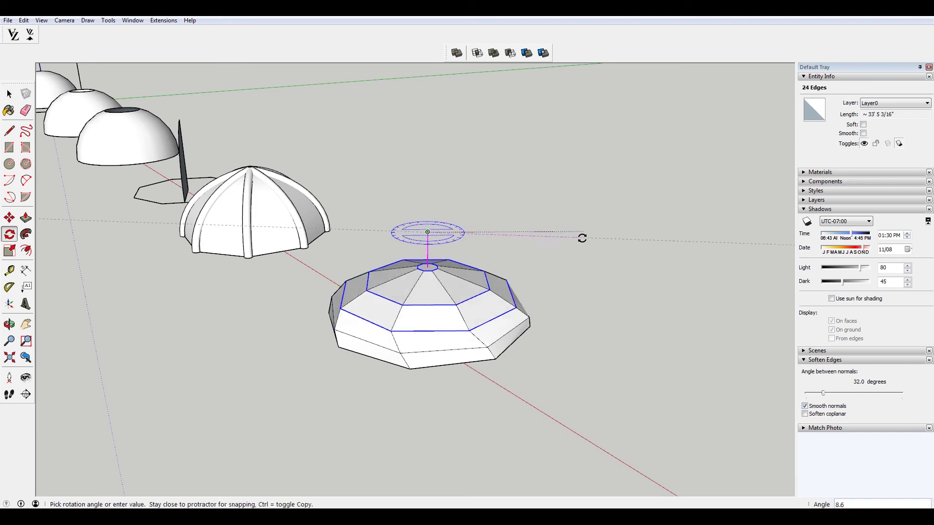
pyautogui.write('5')
pyautogui.press('Return')
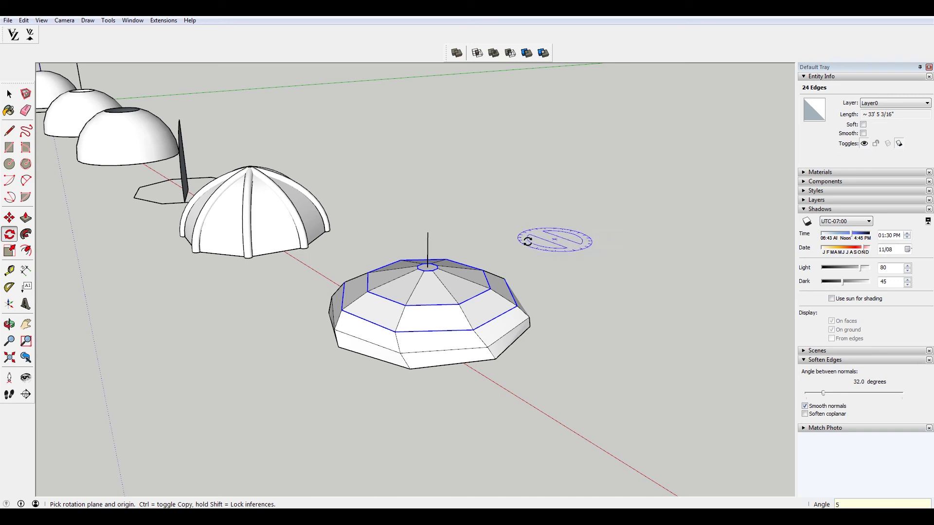
# Step: Select the three rings between the base and the crown and try to explode their curves
pyautogui.press('space')
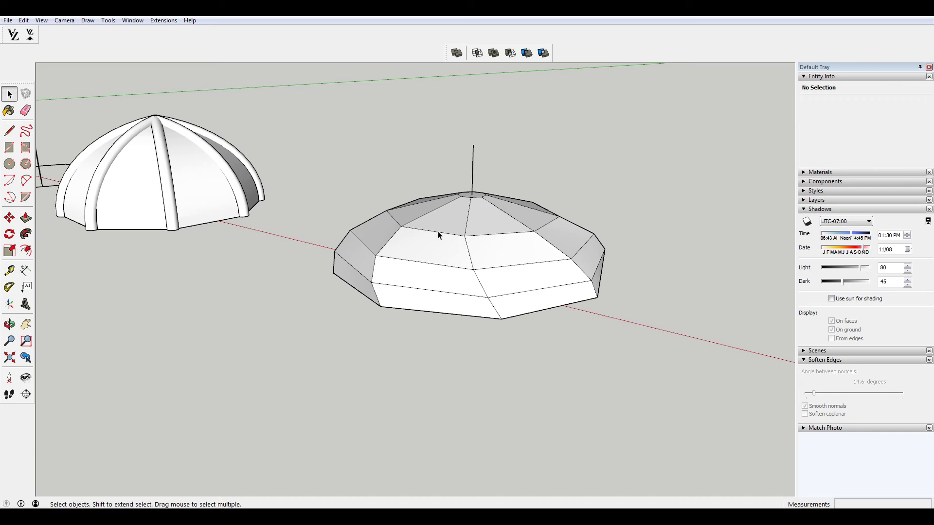
pyautogui.click(437, 235)
pyautogui.keyDown('shift'); pyautogui.click(440, 265); pyautogui.keyUp('shift')
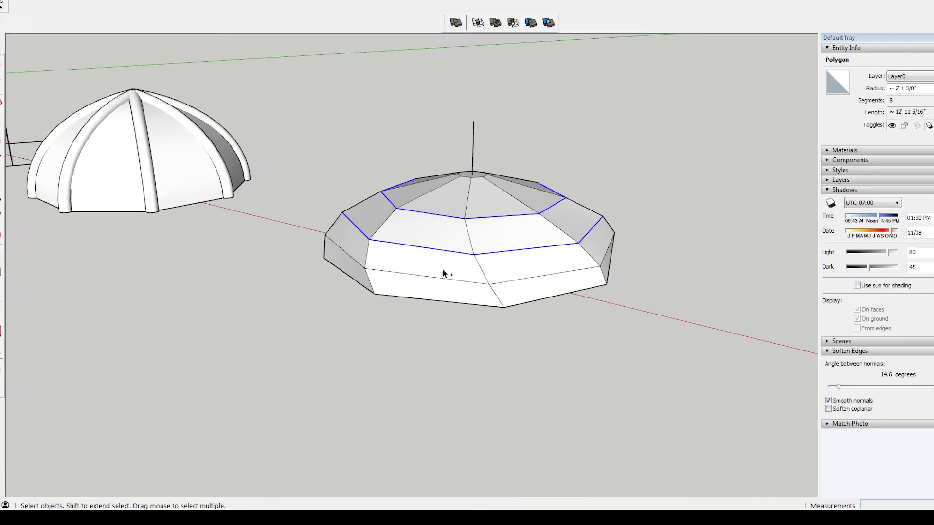
pyautogui.keyDown('shift'); pyautogui.click(446, 292); pyautogui.keyUp('shift')
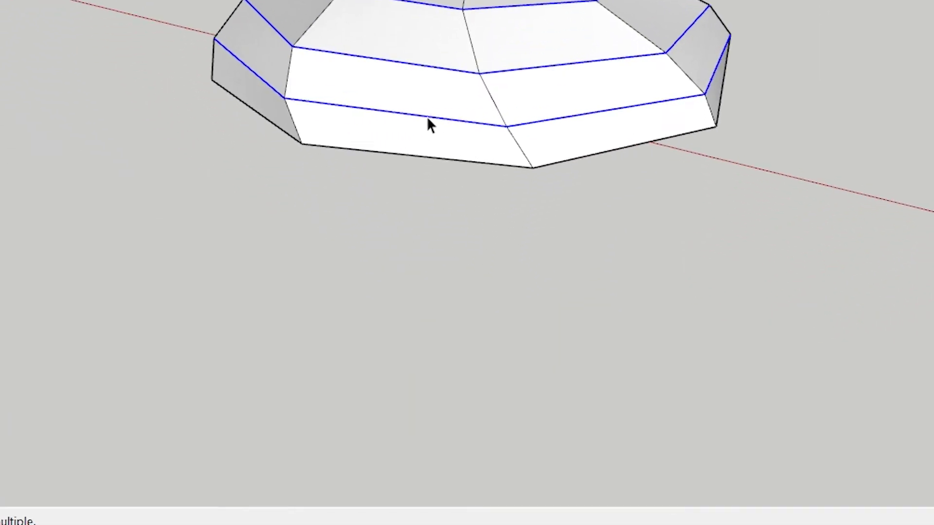
pyautogui.rightClick(428, 120)
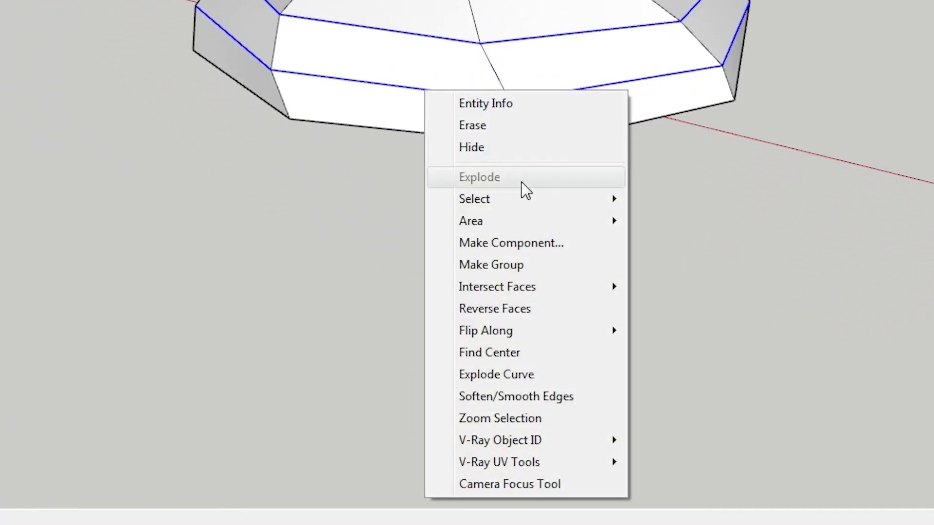
pyautogui.click(517, 175)
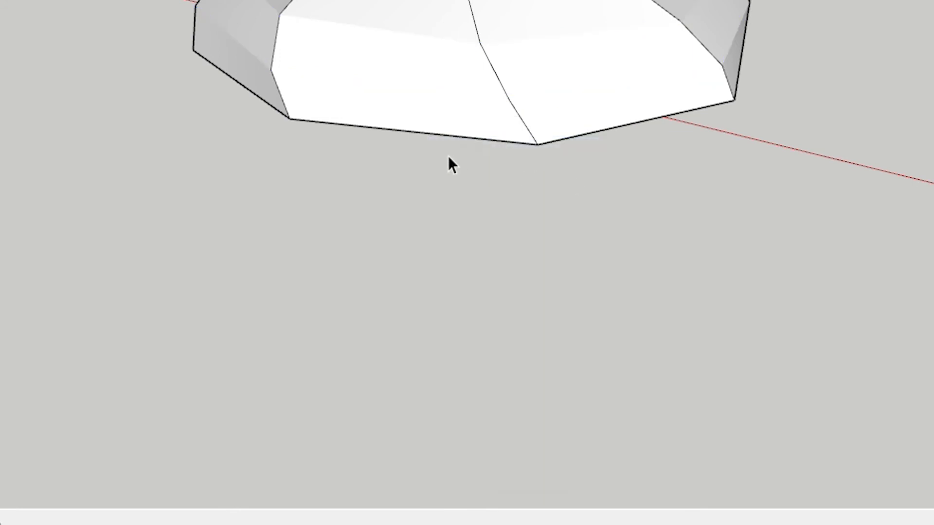
pyautogui.moveTo(448, 156); pyautogui.dragTo(498, 349, button='middle')
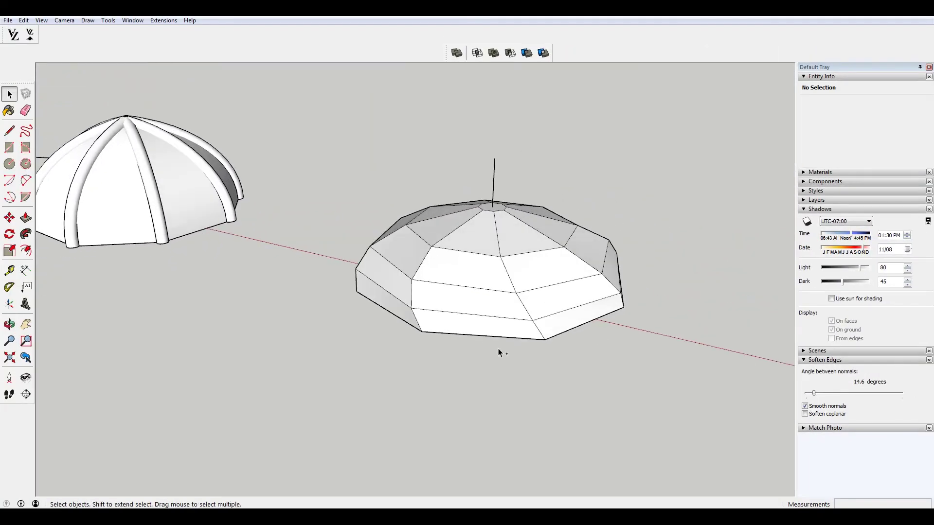
# Step: Try to soften the edges of the whole faceted dome with an angle between normals of 75.8 degrees
pyautogui.moveTo(312, 115); pyautogui.dragTo(690, 405)
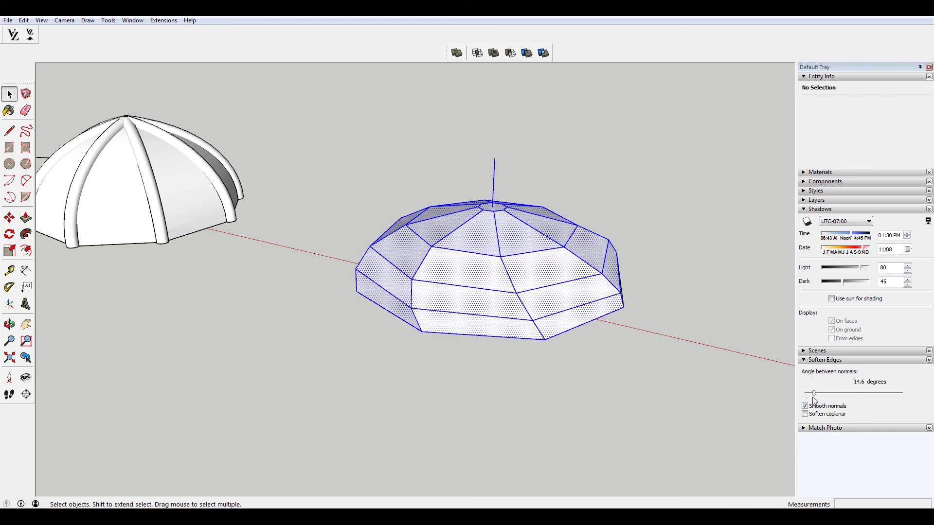
pyautogui.moveTo(813, 393)
pyautogui.mouseDown()
pyautogui.moveTo(805, 394)
pyautogui.moveTo(841, 387)
pyautogui.mouseUp()
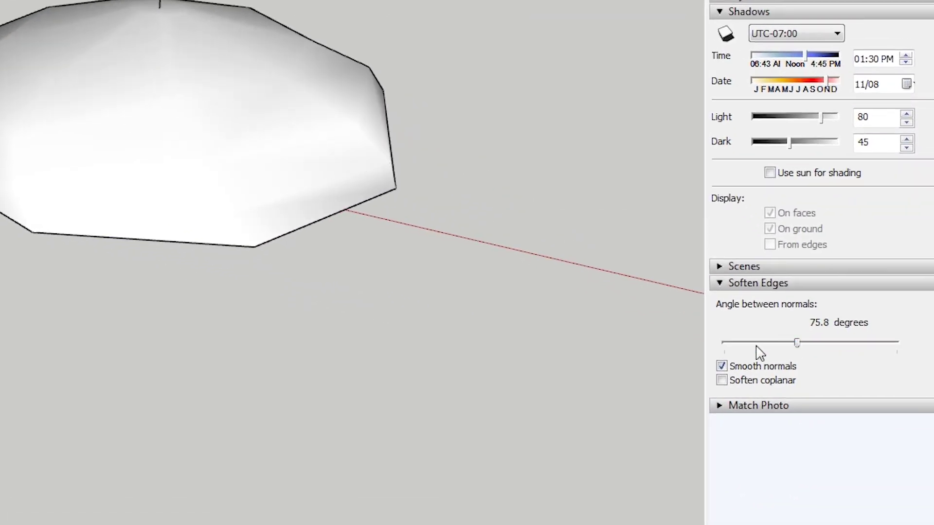
pyautogui.moveTo(442, 271)
pyautogui.mouseDown(button='middle')
pyautogui.moveTo(417, 273)
pyautogui.moveTo(394, 292)
pyautogui.moveTo(622, 348)
pyautogui.moveTo(660, 375)
pyautogui.mouseUp(button='middle')
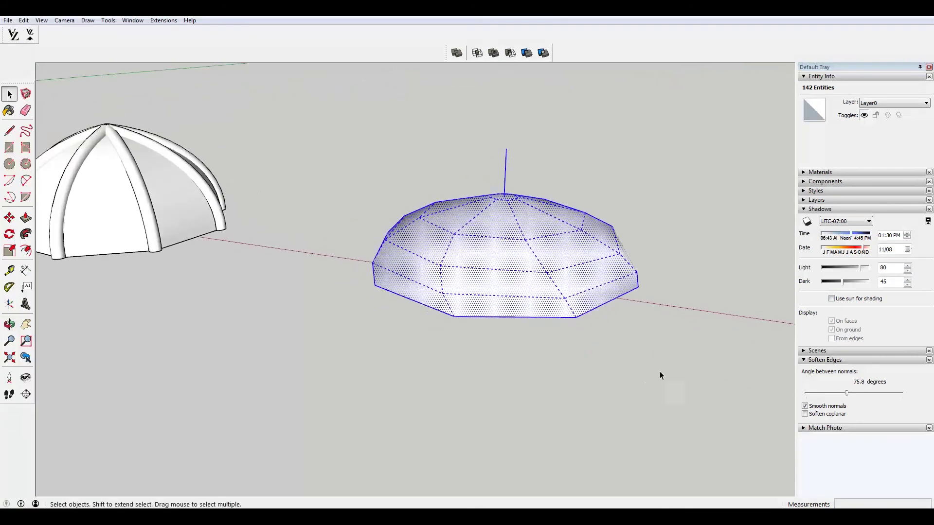
pyautogui.click(635, 377)
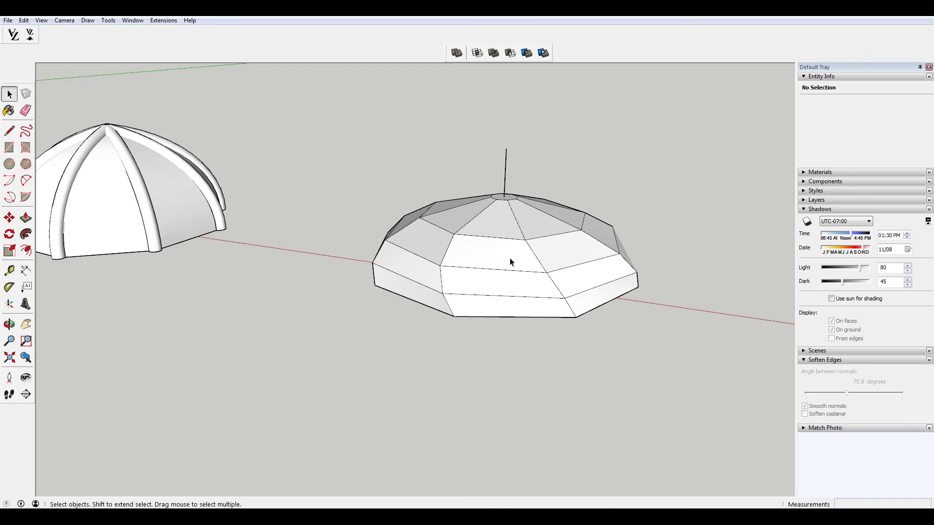
# Step: Select the three rings between the base and the crown together and explode their curves into separate edges
pyautogui.click(510, 239)
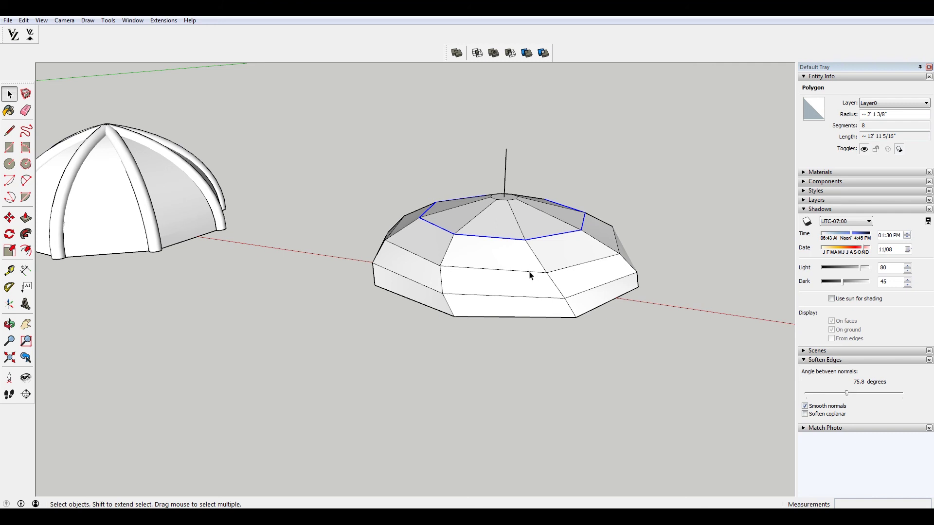
pyautogui.click(506, 237)
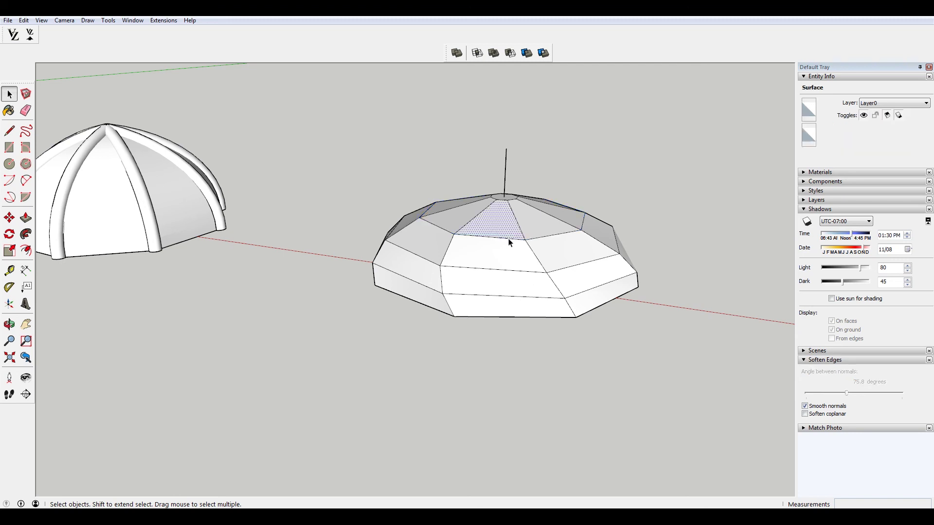
pyautogui.click(508, 239)
pyautogui.click(546, 276)
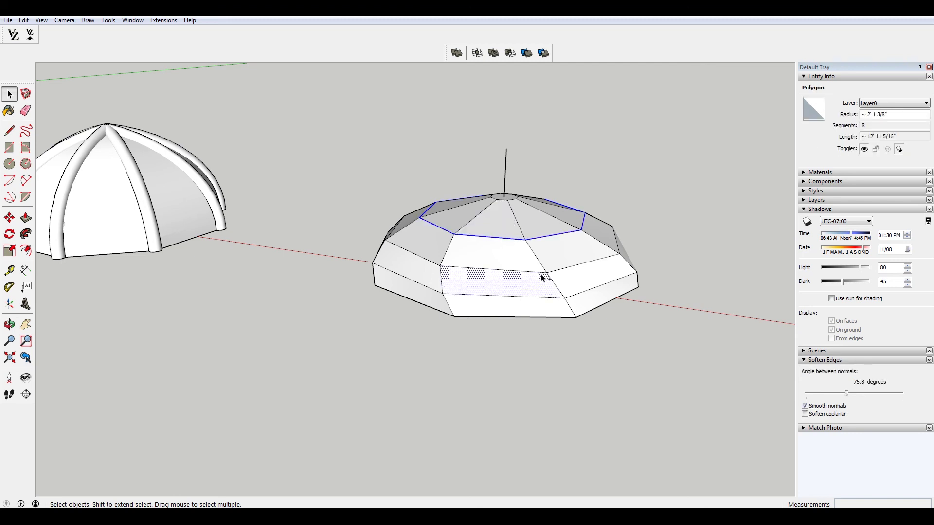
pyautogui.click(567, 267)
pyautogui.keyDown('ctrl'); pyautogui.click(562, 240); pyautogui.keyUp('ctrl')
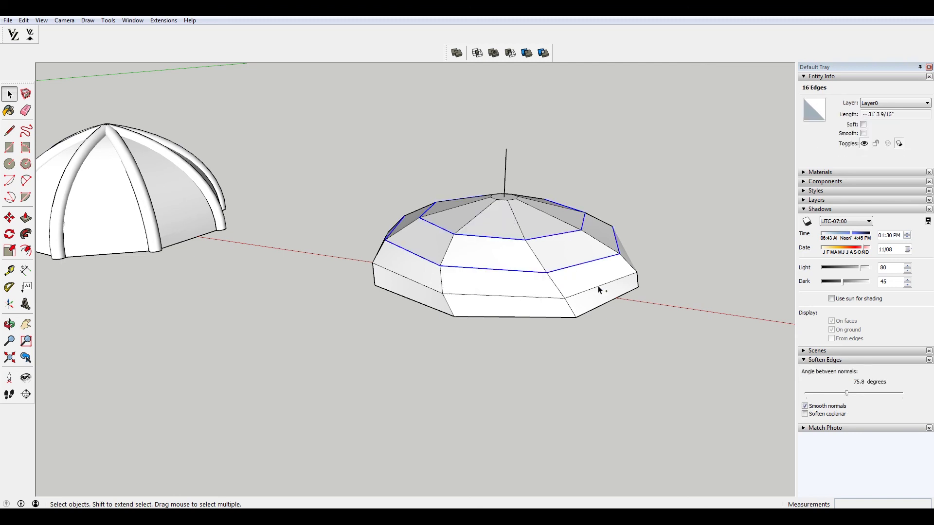
pyautogui.keyDown('ctrl'); pyautogui.click(600, 288); pyautogui.keyUp('ctrl')
pyautogui.rightClick(601, 290)
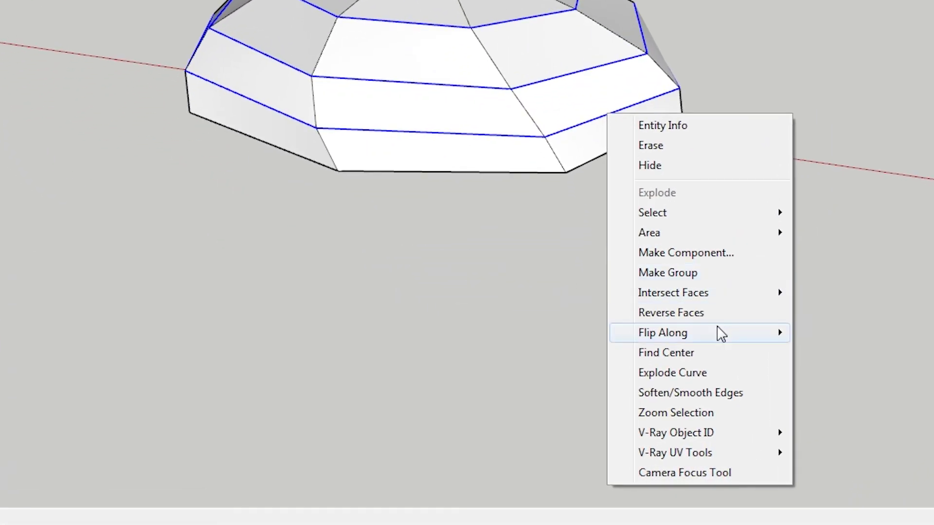
pyautogui.click(665, 403)
# Step: Select the two middle faces of one dome segment and soften their horizontal edges with an angle between normals of 15.5 degrees
pyautogui.click(525, 197)
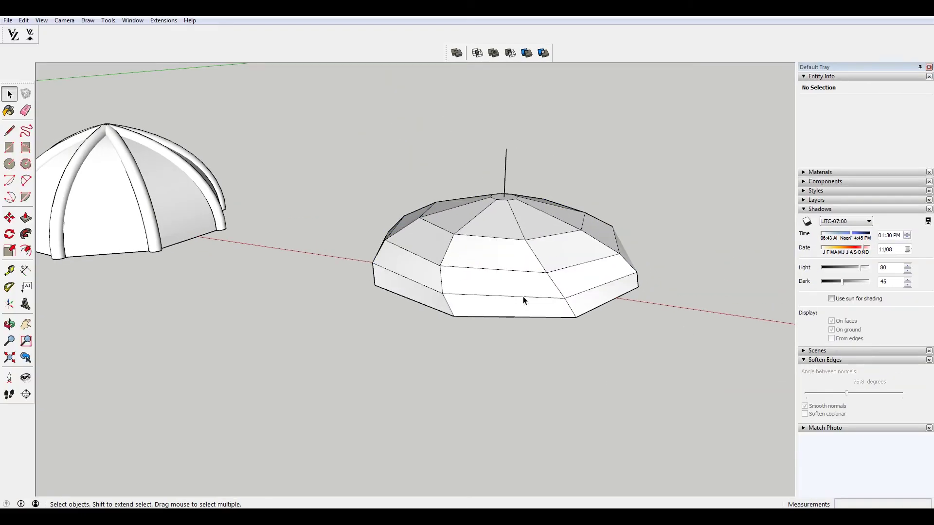
pyautogui.click(519, 287)
pyautogui.keyDown('ctrl'); pyautogui.click(506, 254); pyautogui.keyUp('ctrl')
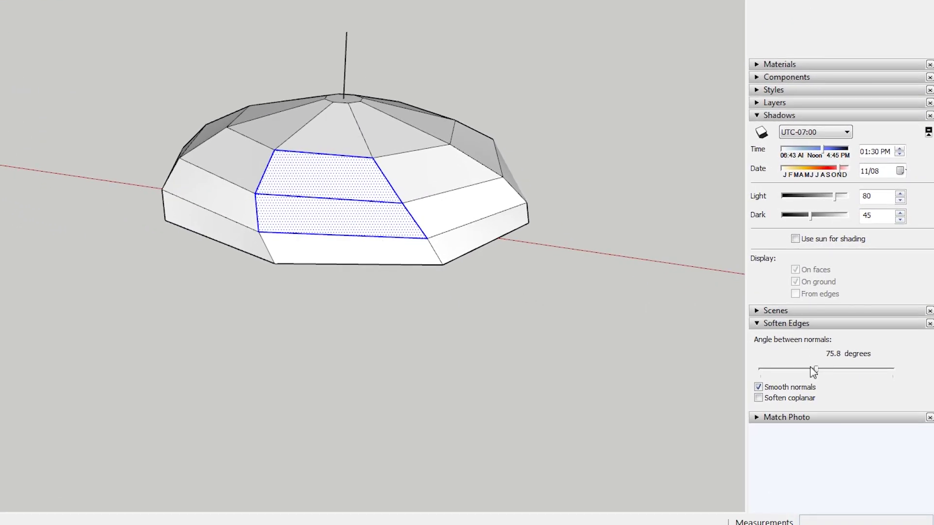
pyautogui.moveTo(820, 374); pyautogui.dragTo(773, 368)
pyautogui.moveTo(487, 223)
pyautogui.mouseDown(button='middle')
pyautogui.moveTo(177, 209)
pyautogui.moveTo(179, 217)
pyautogui.mouseUp(button='middle')
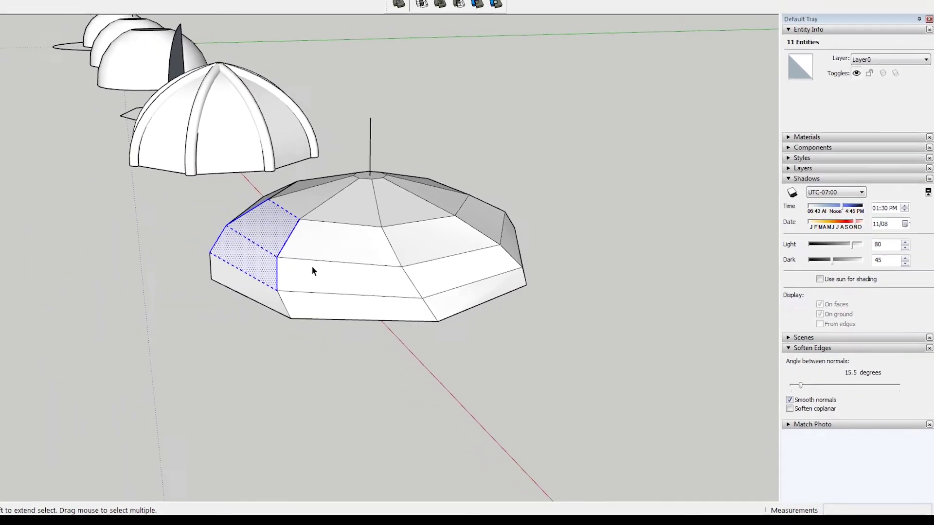
pyautogui.moveTo(313, 271)
pyautogui.mouseDown(button='middle')
pyautogui.moveTo(499, 313)
pyautogui.moveTo(530, 211)
pyautogui.mouseUp(button='middle')
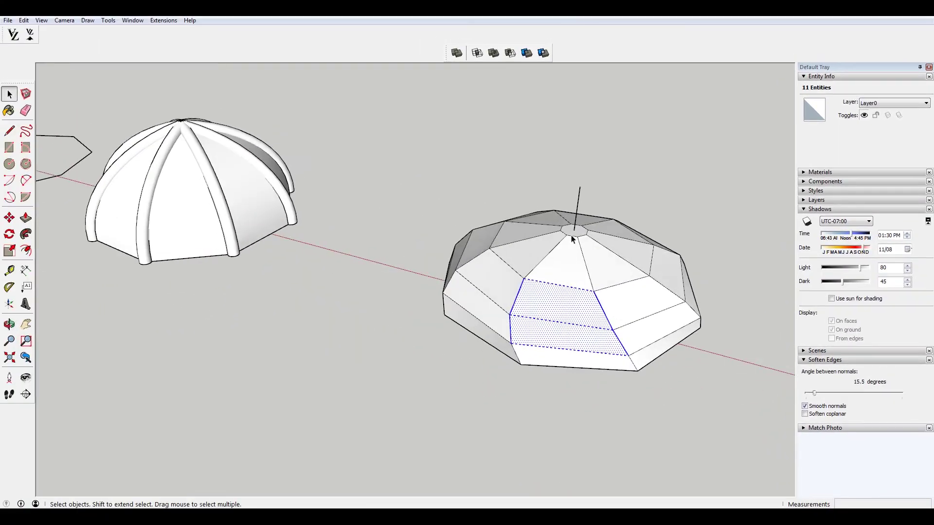
# Step: Select the crown face and the smoothed segment, and place a copy of them farther along the red axis, clear of the dome
pyautogui.click(580, 232)
pyautogui.keyDown('ctrl'); pyautogui.click(562, 275); pyautogui.keyUp('ctrl')
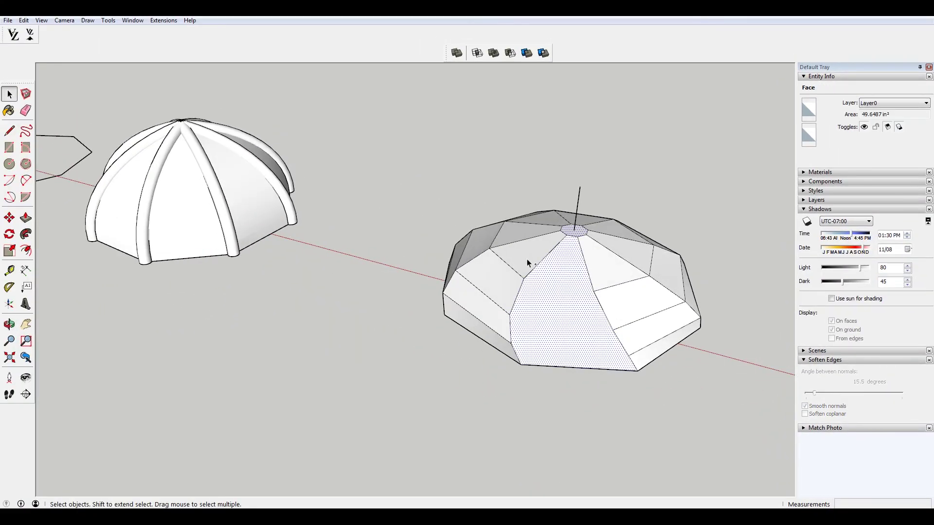
pyautogui.press('m')
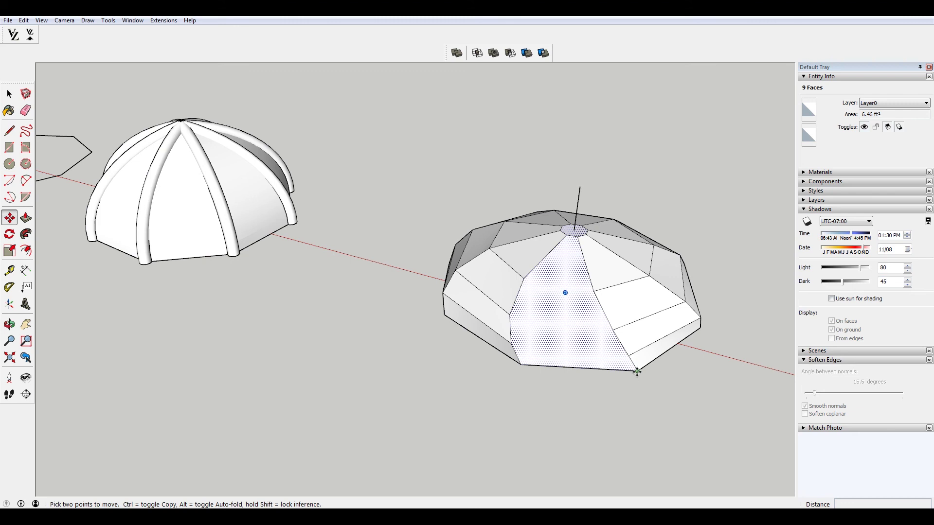
pyautogui.press('ctrl')
pyautogui.click(637, 372)
pyautogui.scroll(-6, 494, 272)
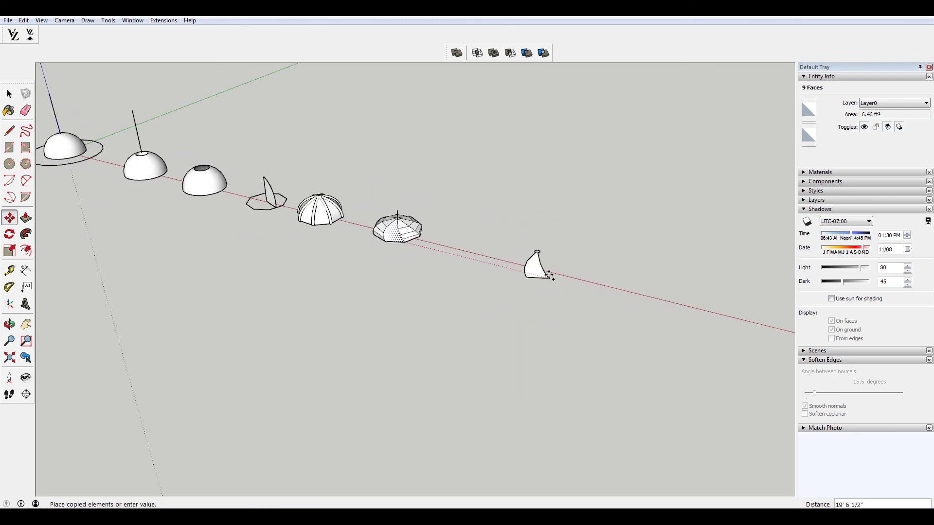
pyautogui.click(532, 274)
pyautogui.scroll(6, 517, 253)
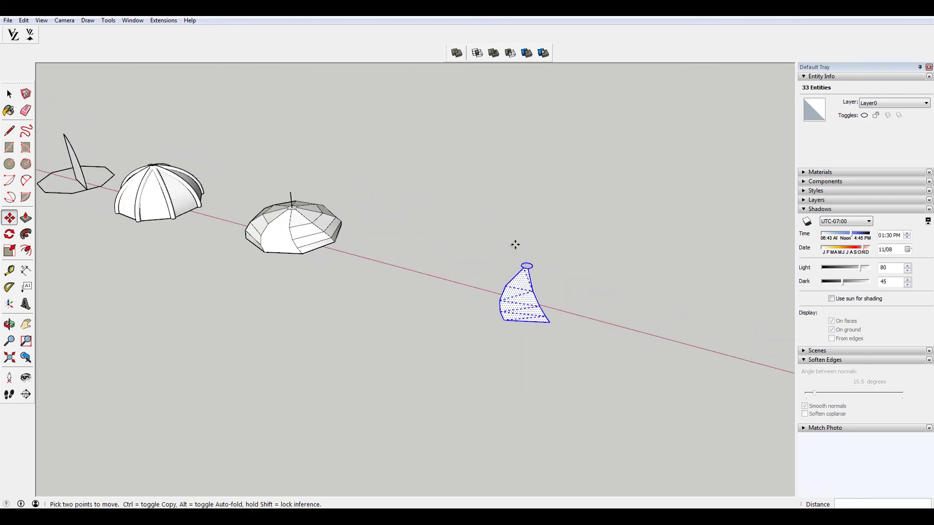
# Step: Rotate a copy of the segment 45 degrees around the crown's centre and repeat the copies to complete the eight-sided dome
pyautogui.press('space')
pyautogui.click(522, 279)
pyautogui.scroll(3, 527, 265)
pyautogui.press('q')
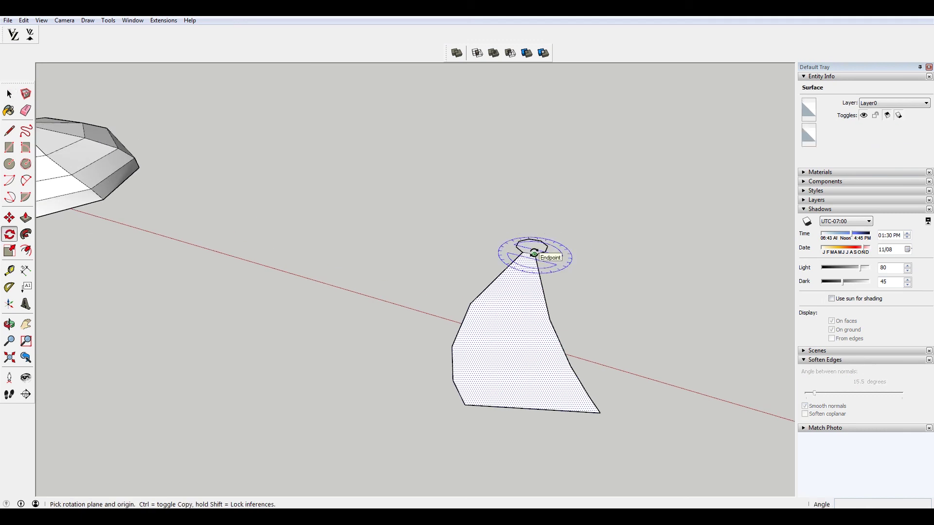
pyautogui.scroll(2, 530, 253)
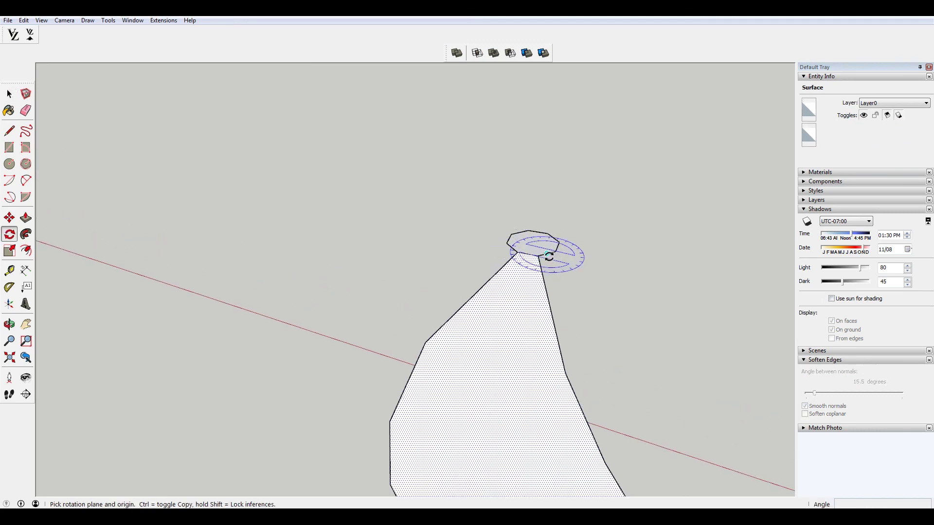
pyautogui.click(533, 242)
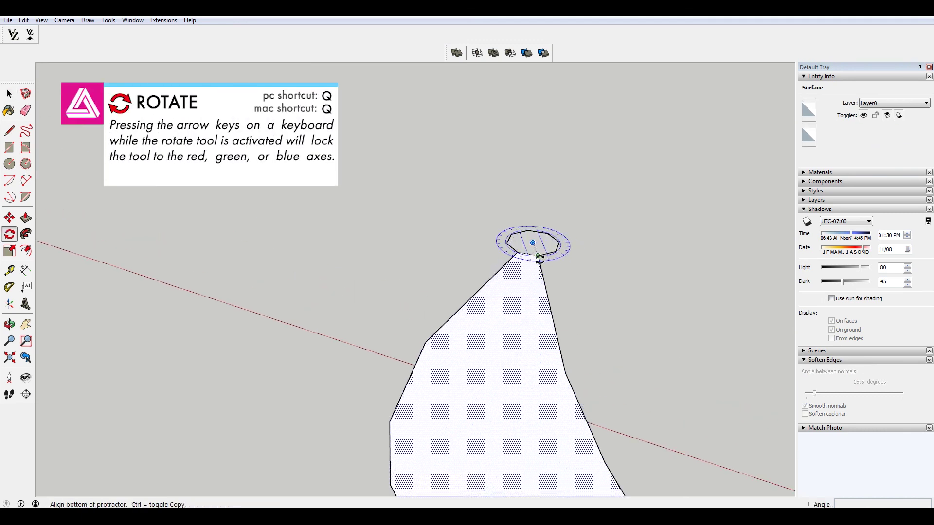
pyautogui.scroll(-2, 539, 263)
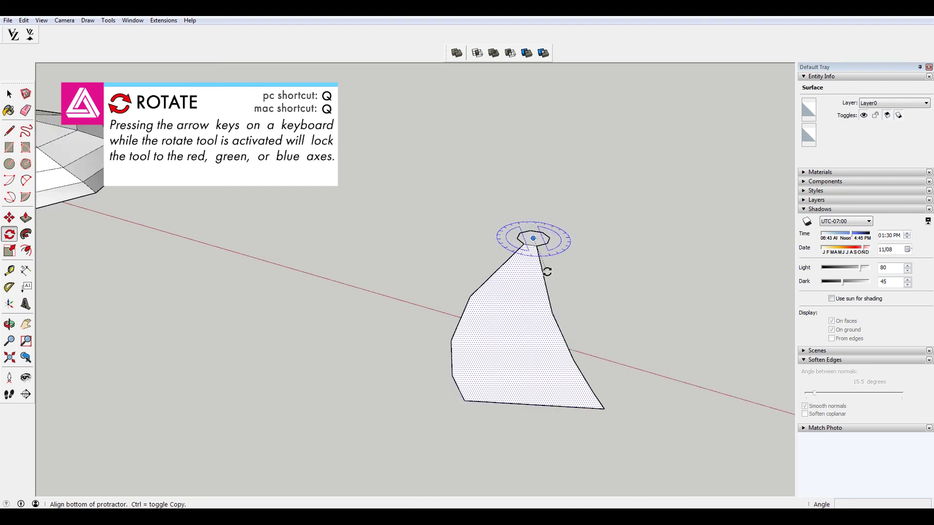
pyautogui.click(604, 408)
pyautogui.click(465, 402)
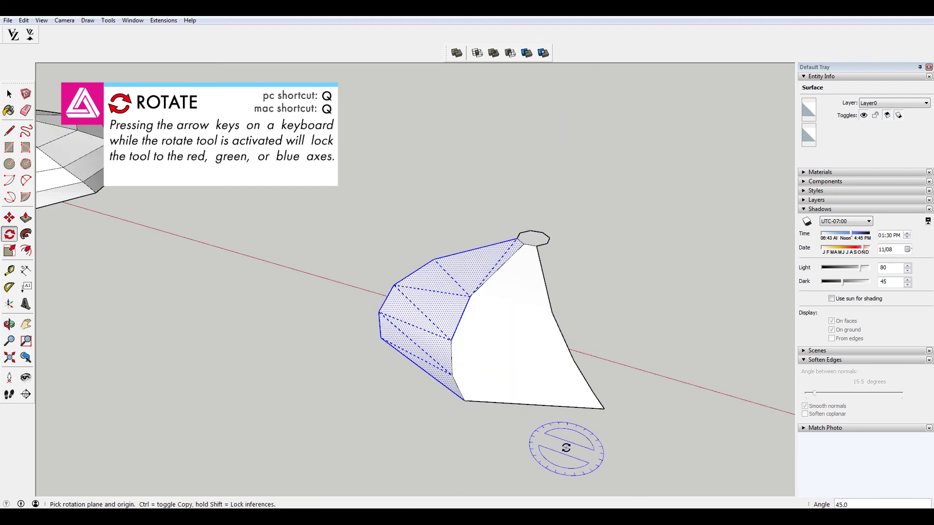
pyautogui.press('Return')
pyautogui.press('space')
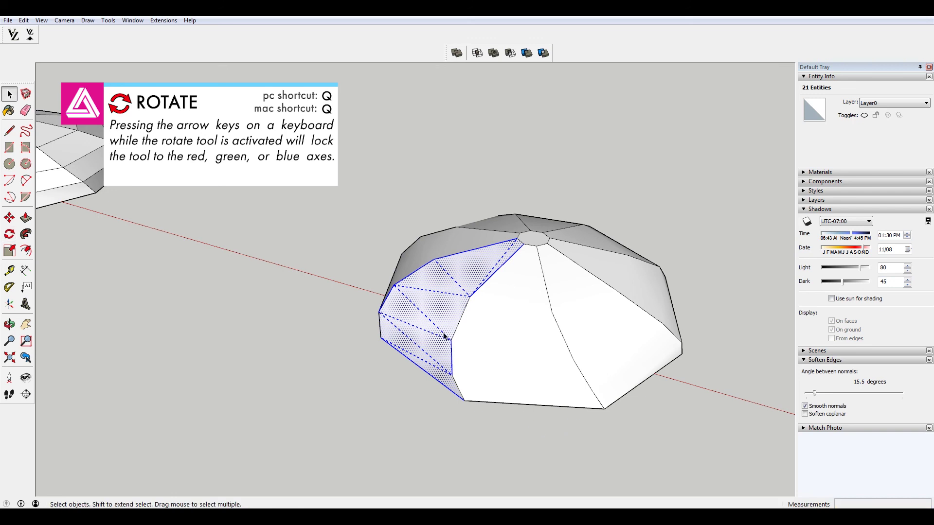
# Step: Select the crown octagon and the uppermost edges around it on the new dome for scaling
pyautogui.moveTo(443, 334); pyautogui.dragTo(525, 252, button='middle')
pyautogui.scroll(-3, 478, 200)
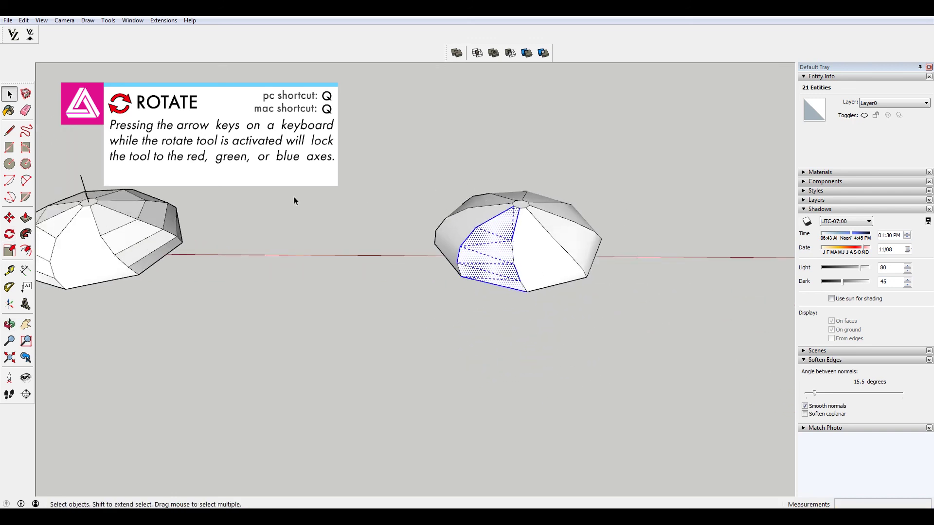
pyautogui.click(600, 144)
pyautogui.moveTo(654, 190); pyautogui.dragTo(535, 206, button='middle')
pyautogui.moveTo(451, 157); pyautogui.dragTo(588, 236)
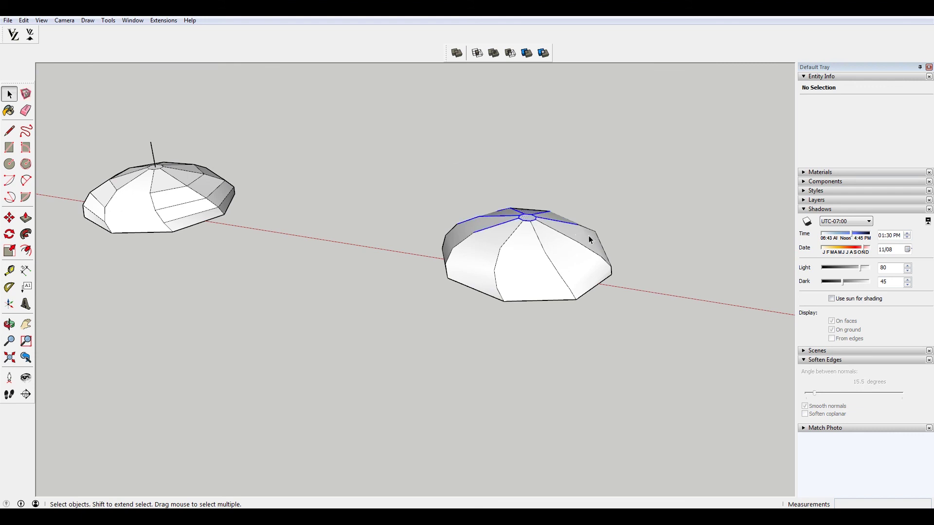
pyautogui.scroll(2, 563, 203)
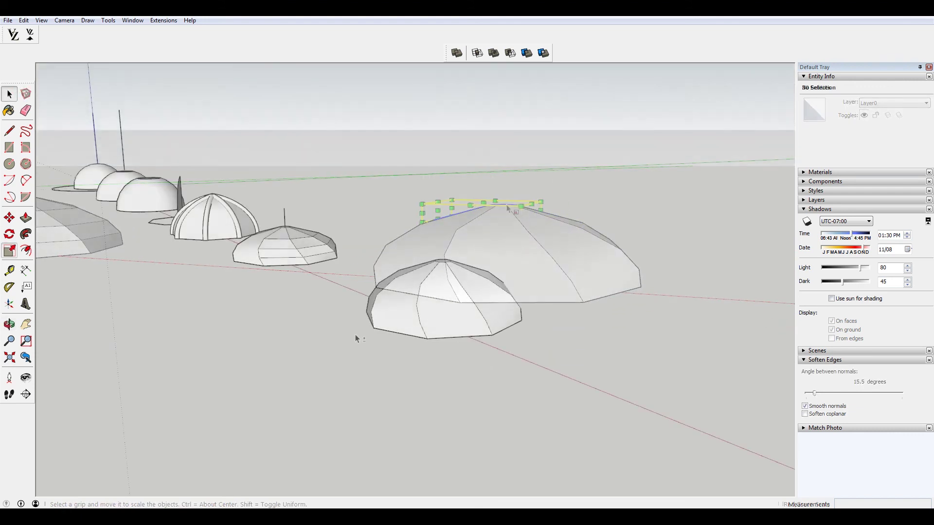